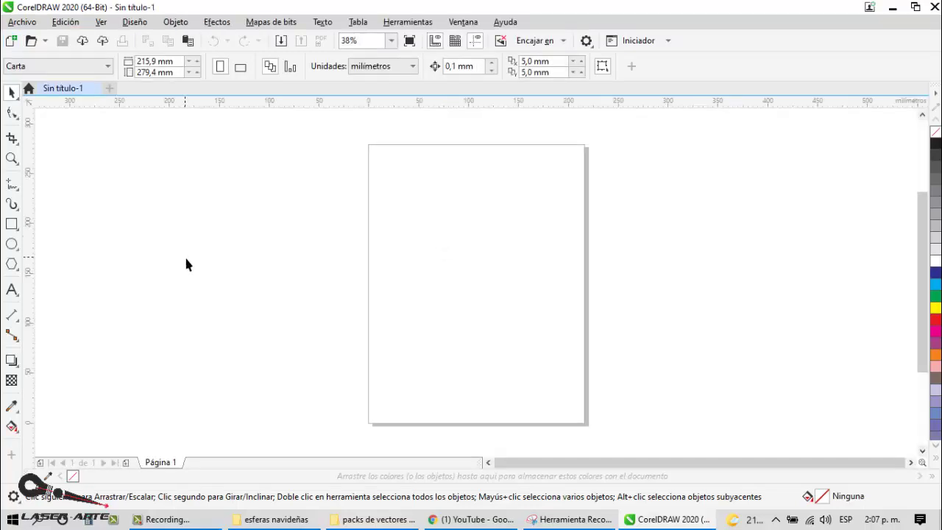
- Write "laser arte colombia" as artistic text in the page's middle area
click(8, 291)
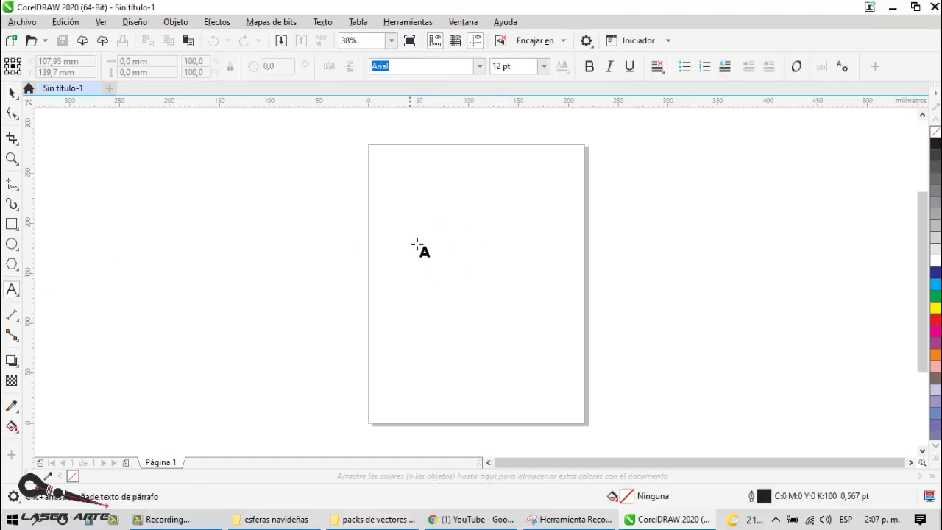
scroll(393, 255, down, 1)
scroll(393, 254, up, 2)
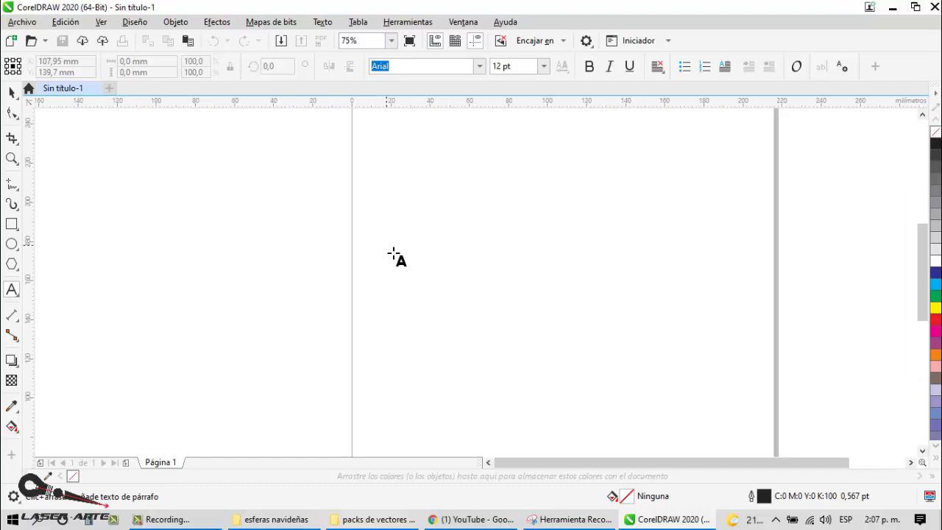
click(416, 288)
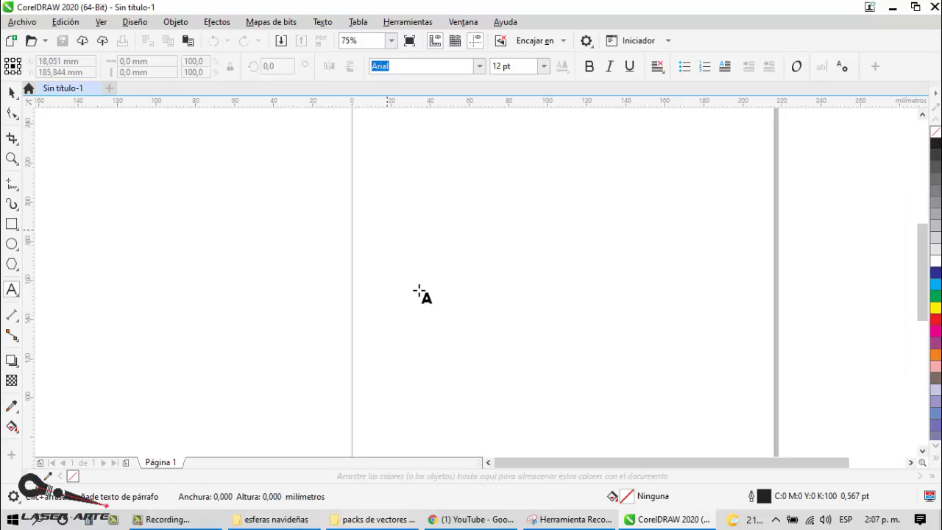
text(la)
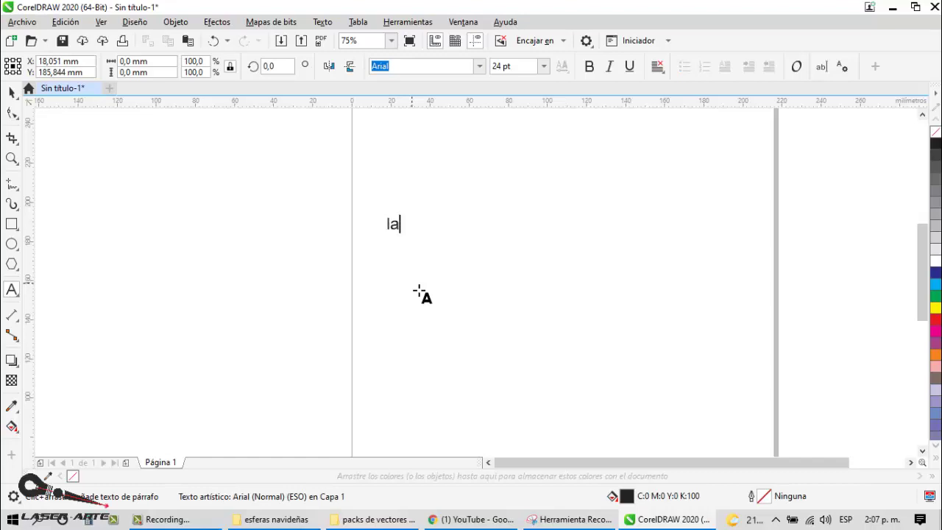
text(ser arte c)
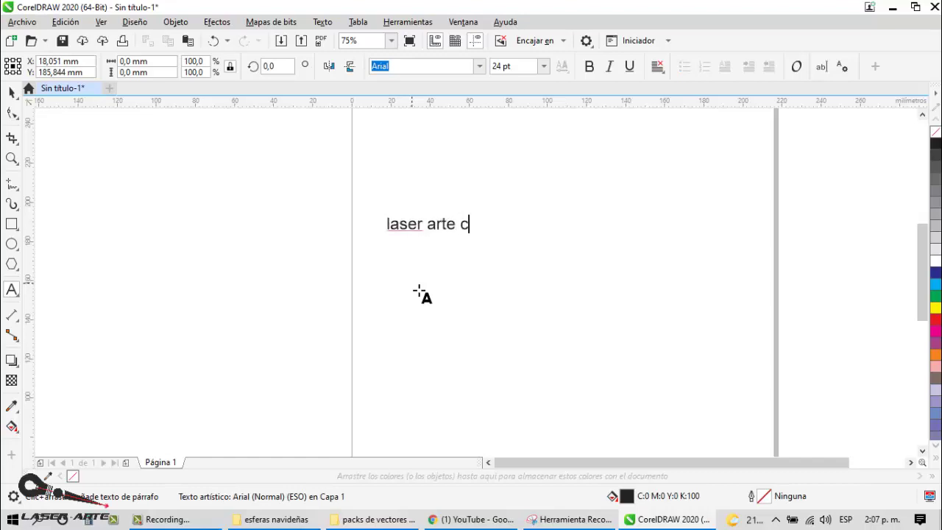
text(olombia)
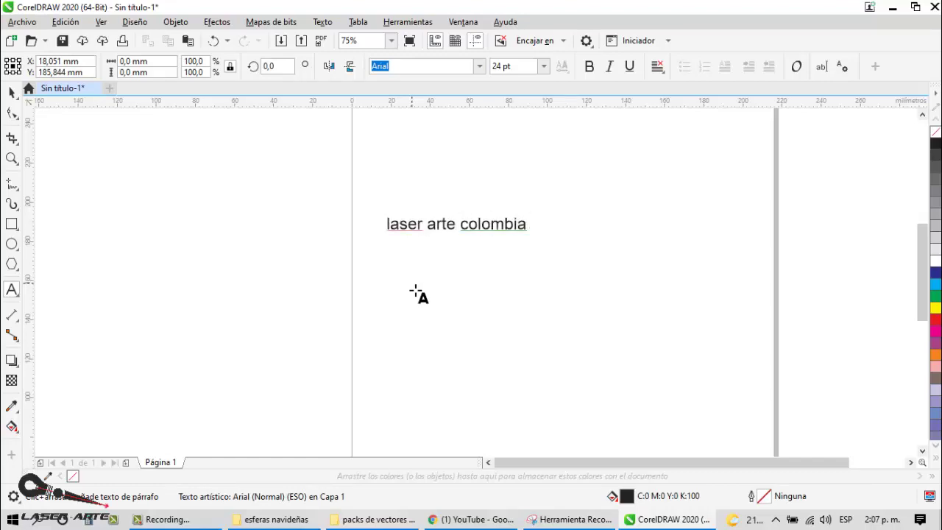
key(Escape)
click(12, 91)
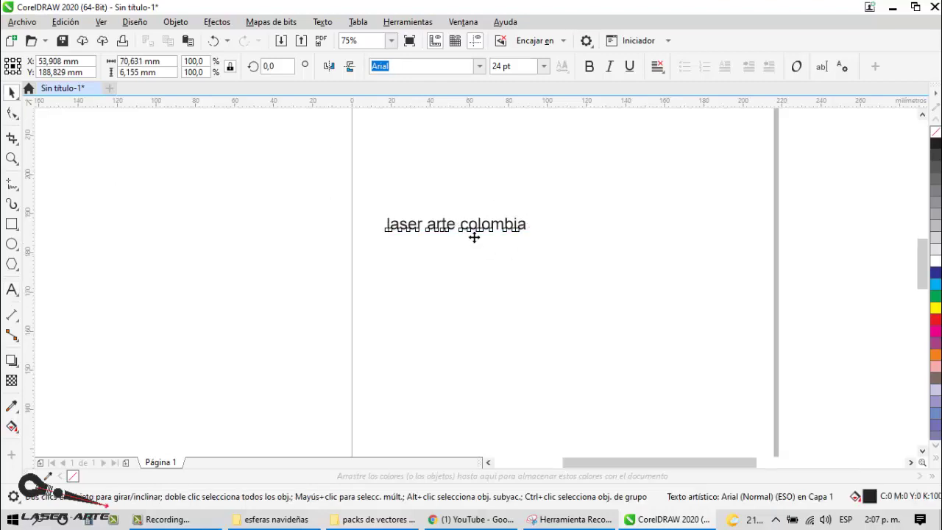
- Move the text about 62 mm to the right and set its font to Amanise
scroll(474, 235, up, 2)
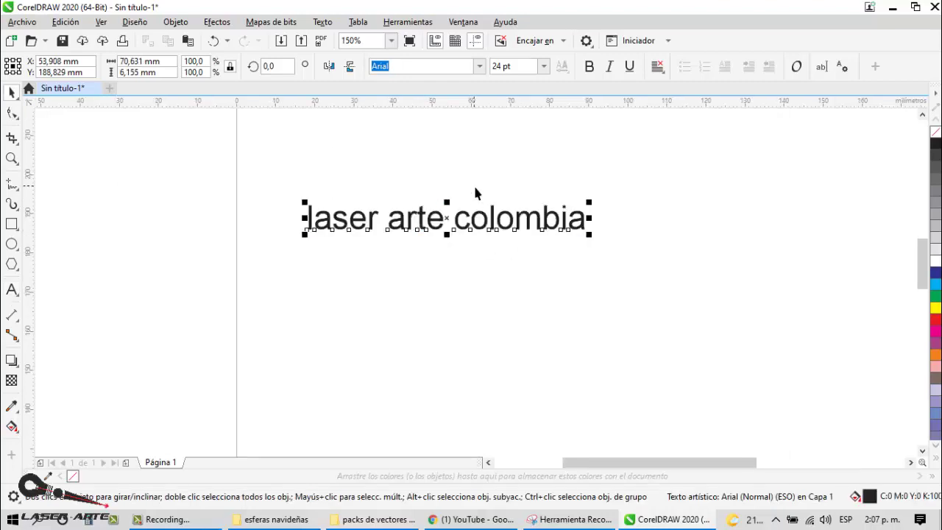
drag(446, 218, 691, 220)
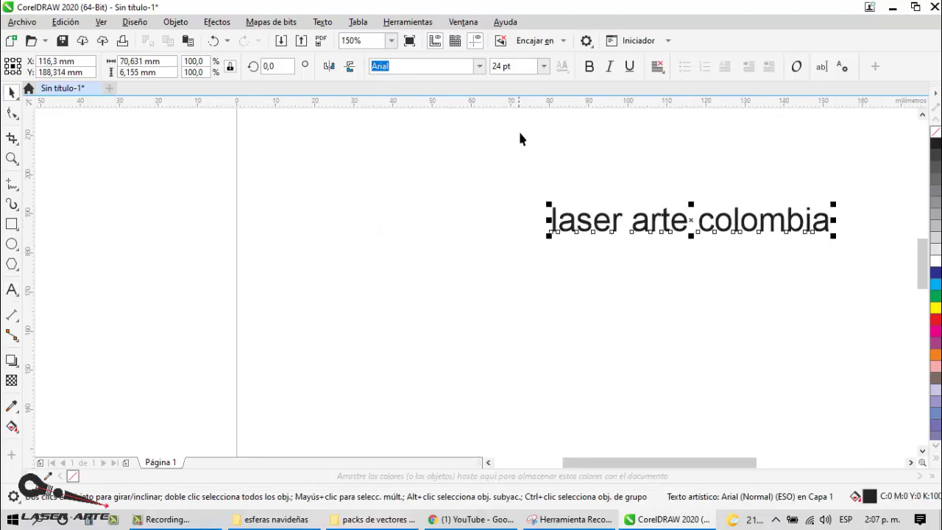
double_click(739, 221)
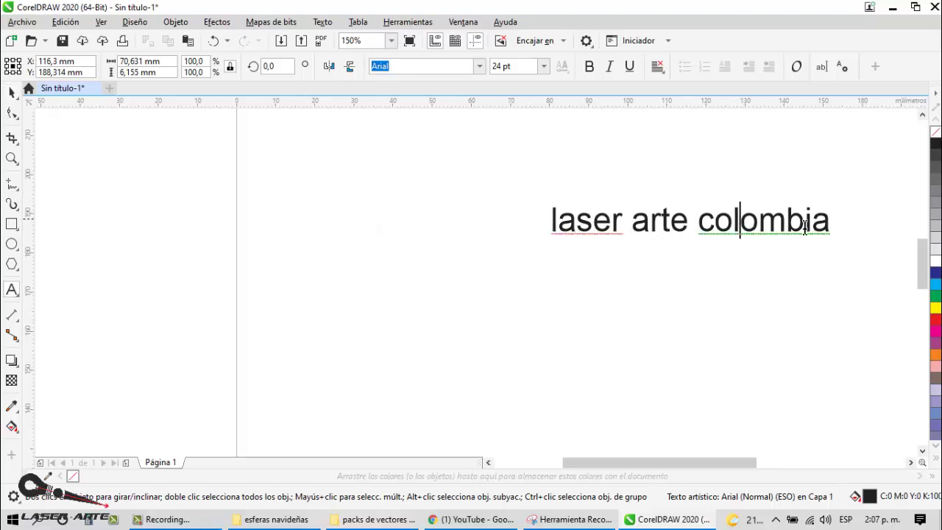
drag(832, 225, 557, 242)
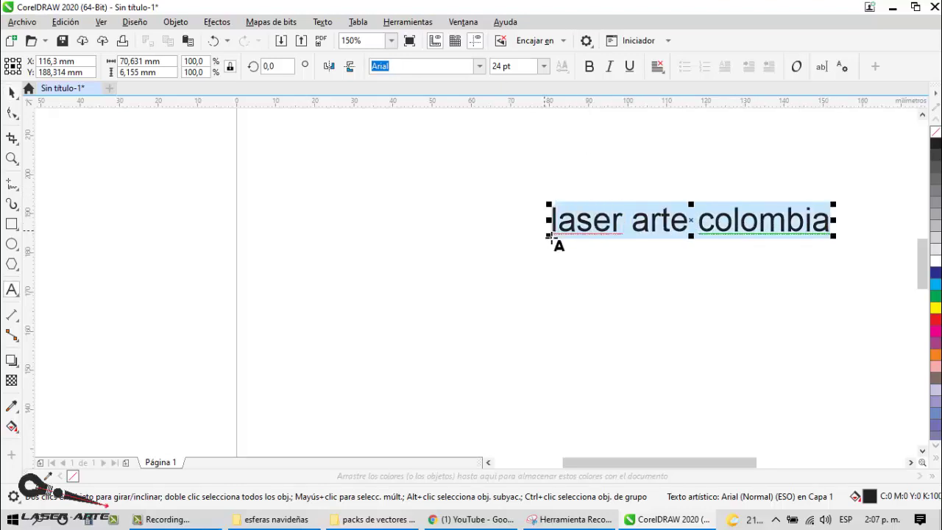
click(479, 67)
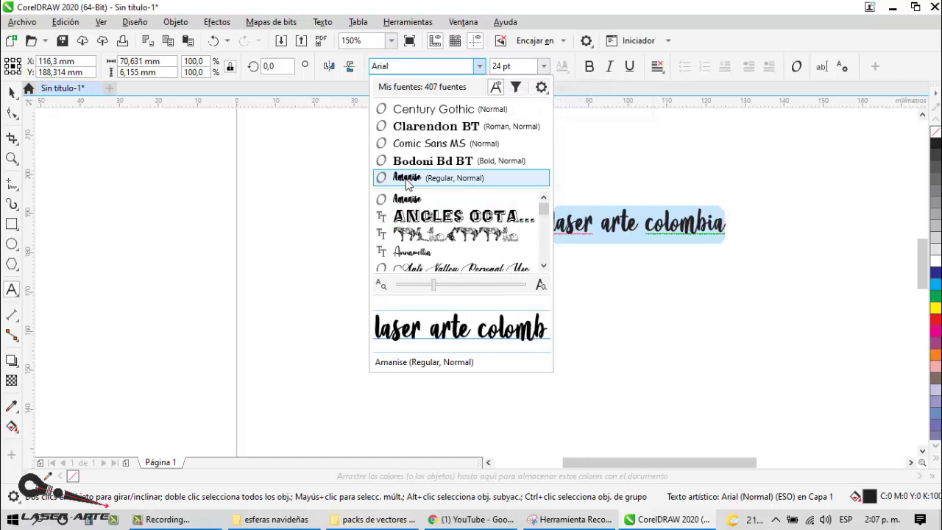
click(407, 178)
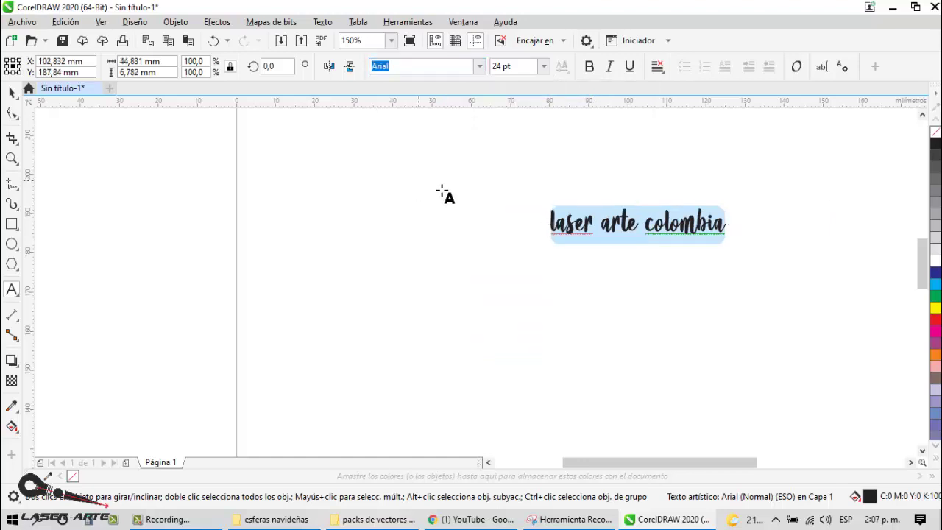
click(11, 92)
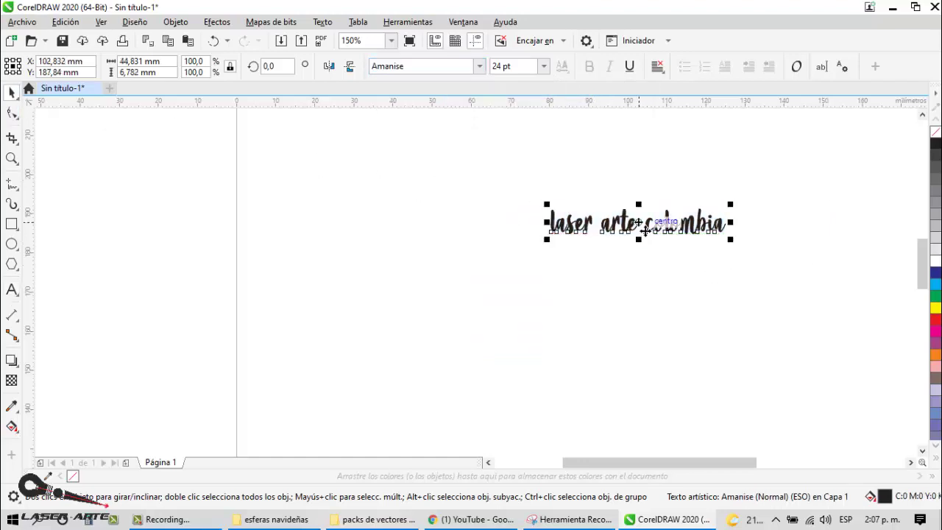
- Move the text back near the page's left edge and place a duplicate about 65 mm to its right
drag(645, 230, 393, 196)
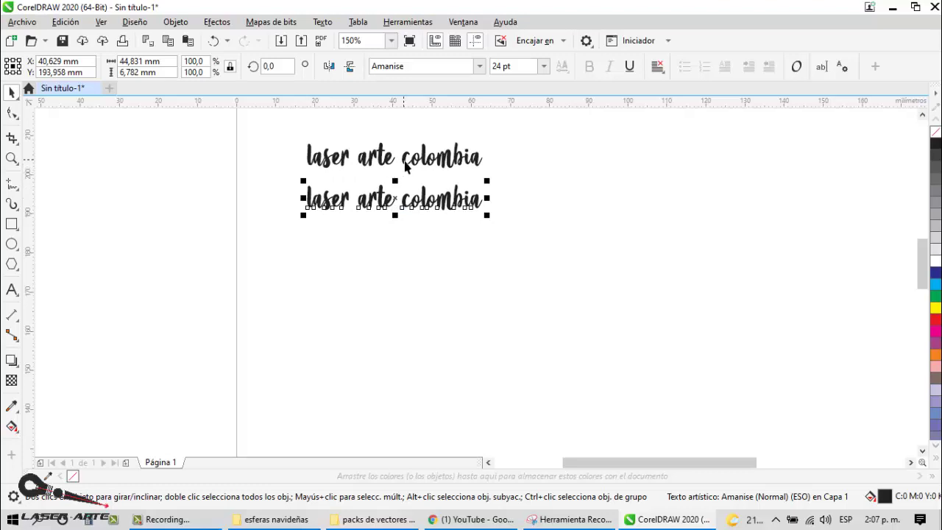
drag(409, 167, 687, 177)
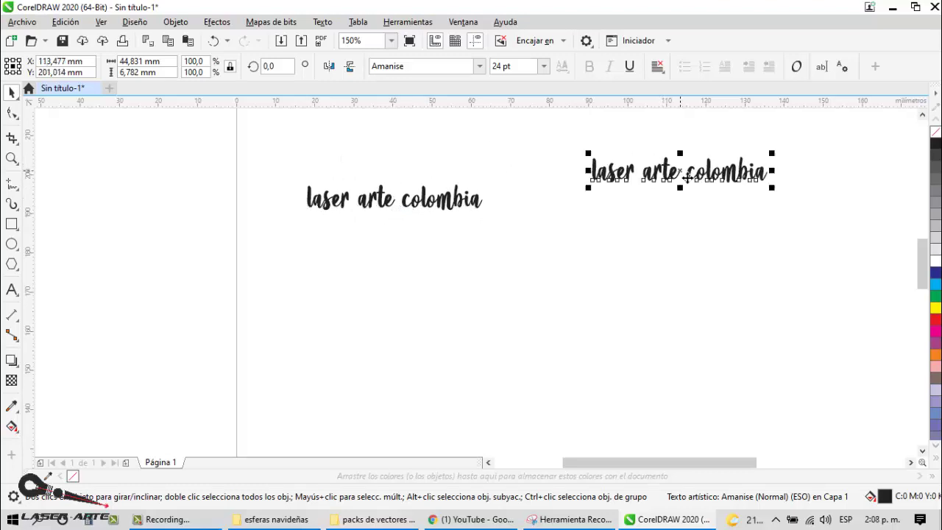
scroll(760, 136, up, 2)
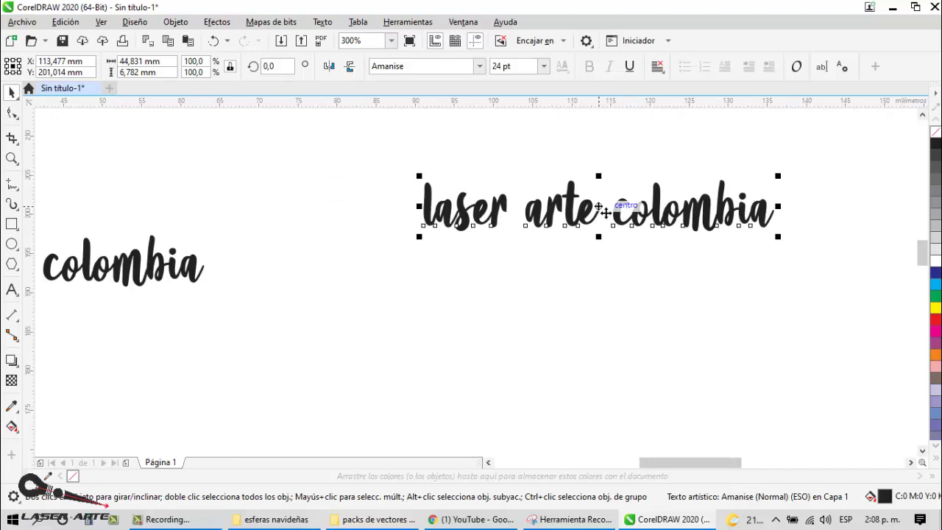
drag(604, 212, 542, 228)
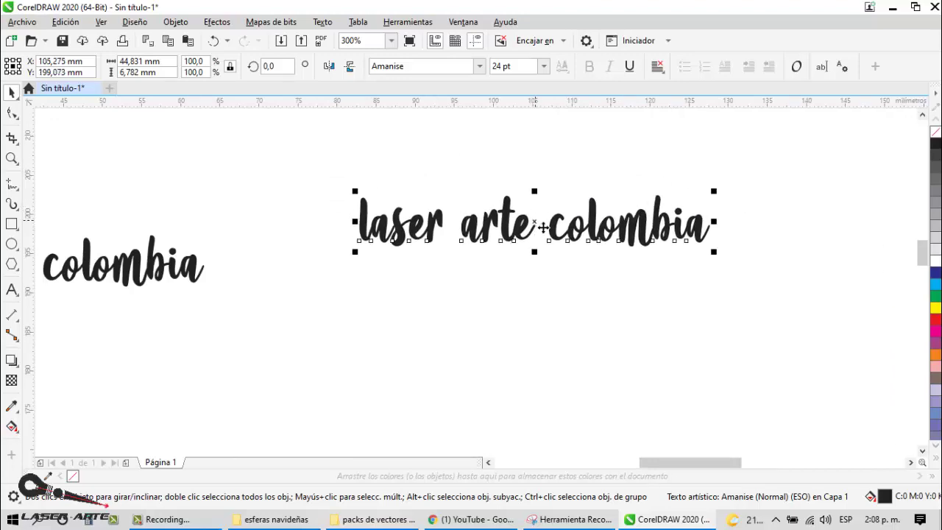
- Convert the right-hand copy of "laser arte colombia" to curves
click(665, 151)
click(471, 221)
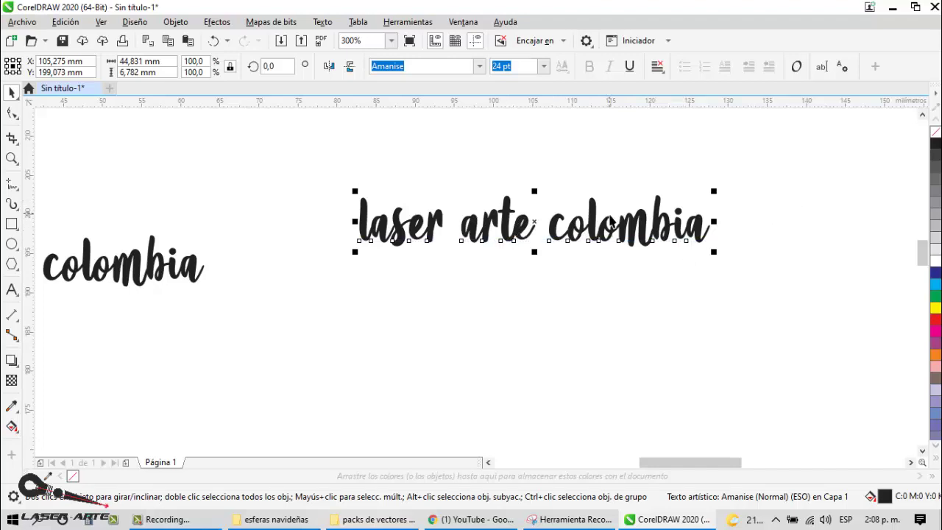
right_click(531, 229)
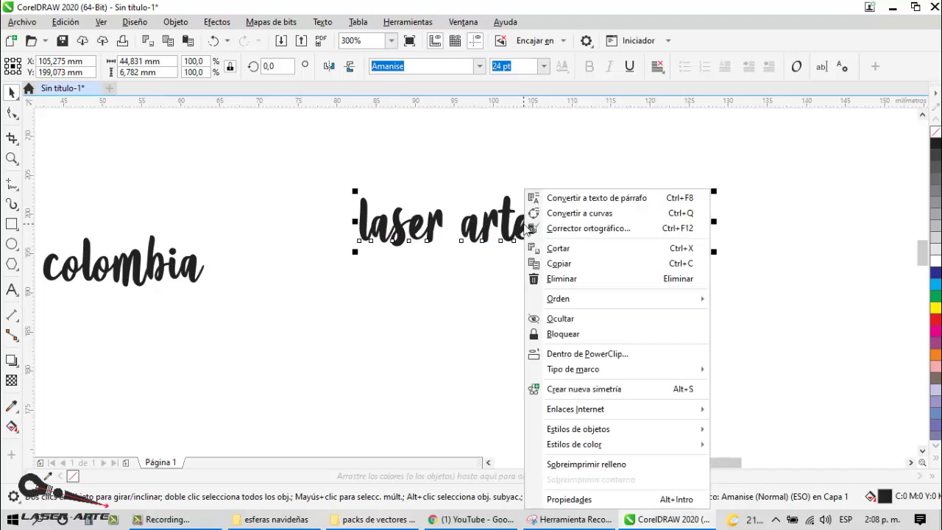
click(579, 213)
click(605, 301)
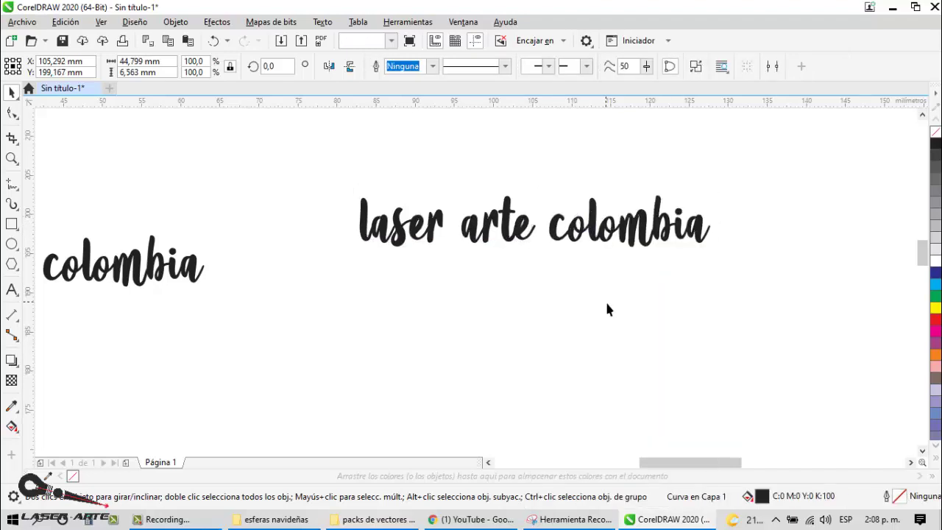
- Compare the object properties of the lettering converted to curves with those of the editable text
click(519, 234)
click(197, 271)
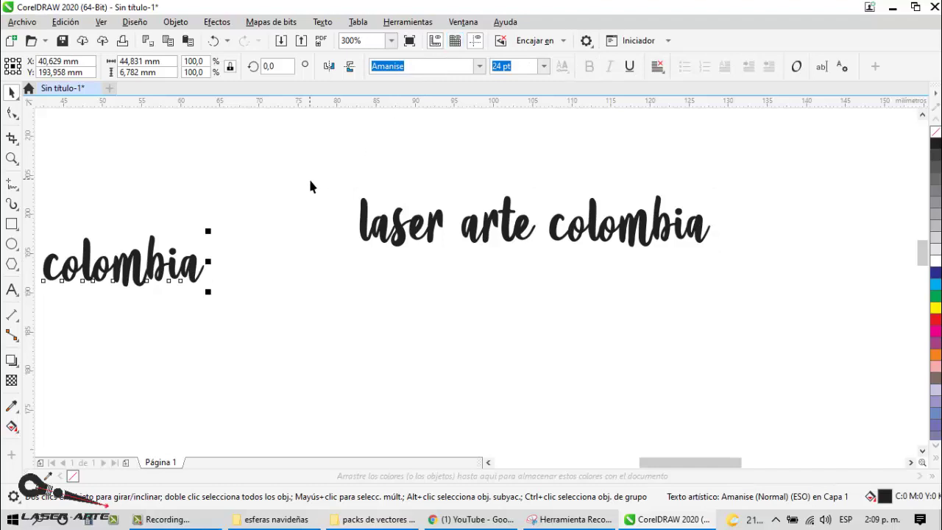
click(260, 244)
click(515, 234)
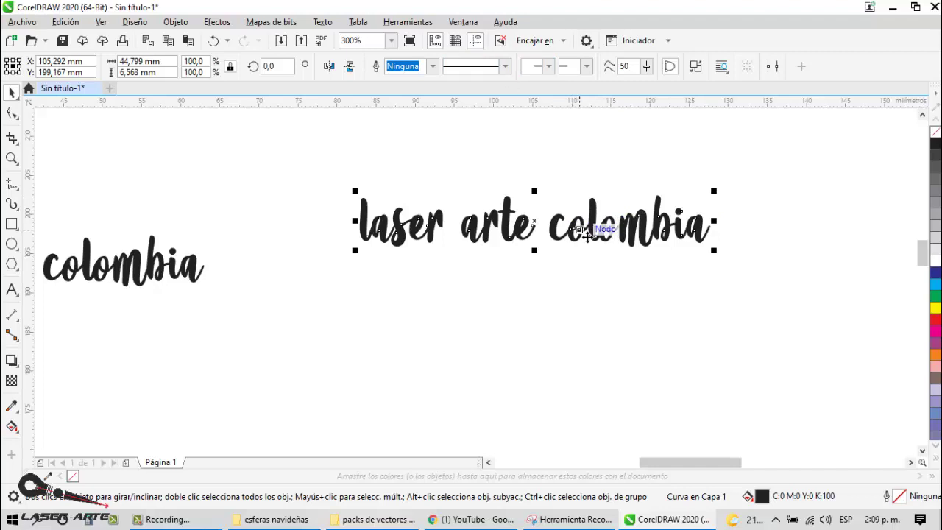
click(200, 272)
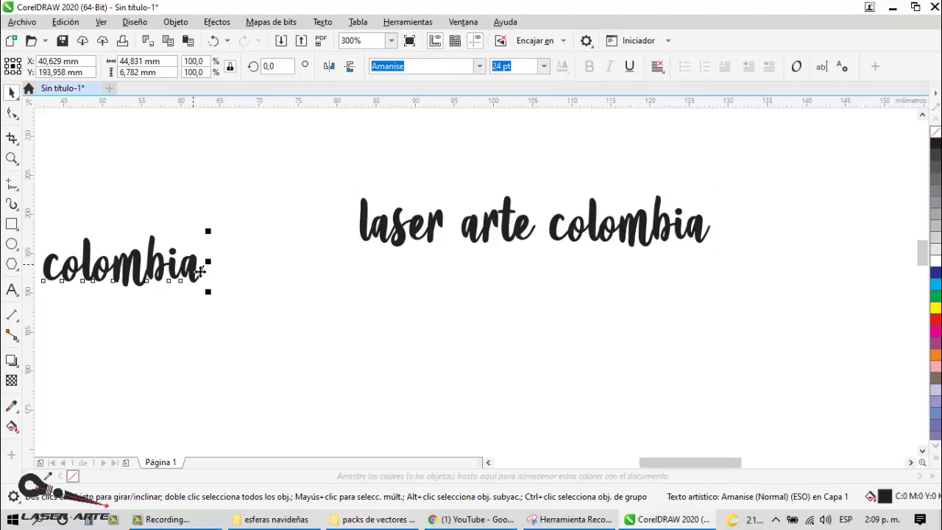
- Move the curve-converted lettering about 11 mm right and 5 mm up
click(609, 234)
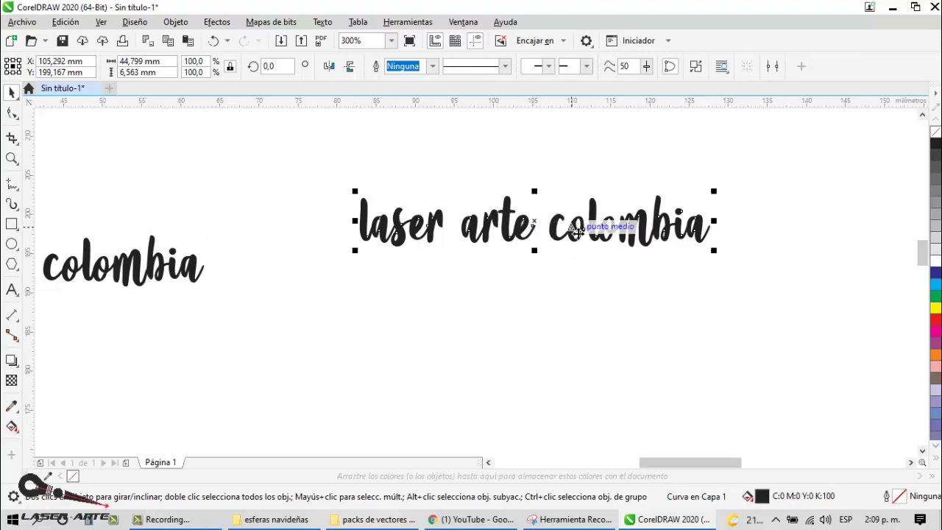
drag(535, 221, 598, 218)
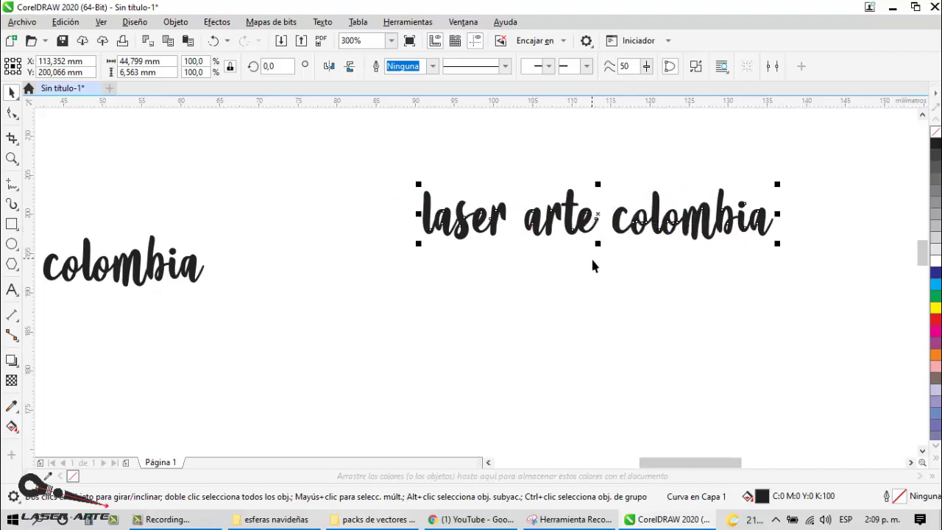
drag(598, 213, 627, 191)
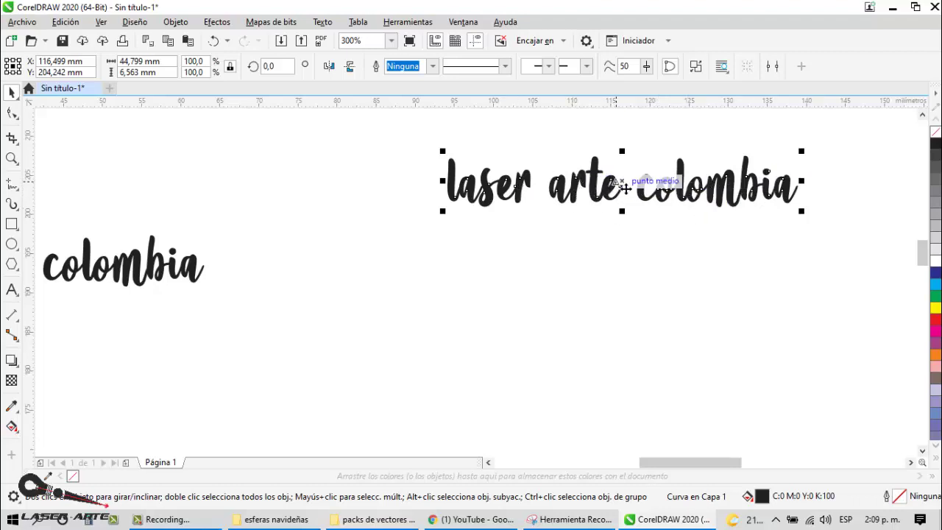
- Duplicate the curve lettering about 11 mm directly below it and replace the copy's fill with a black outline
drag(624, 188, 624, 272)
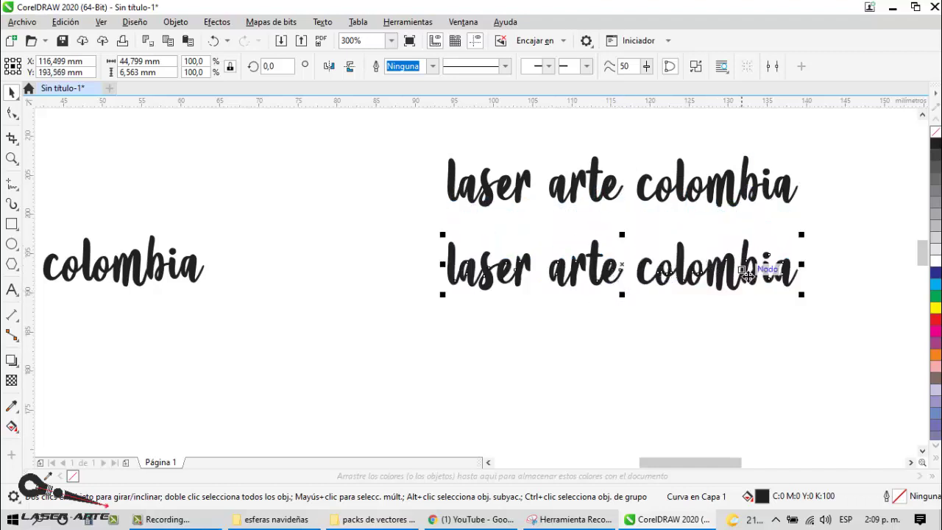
click(935, 133)
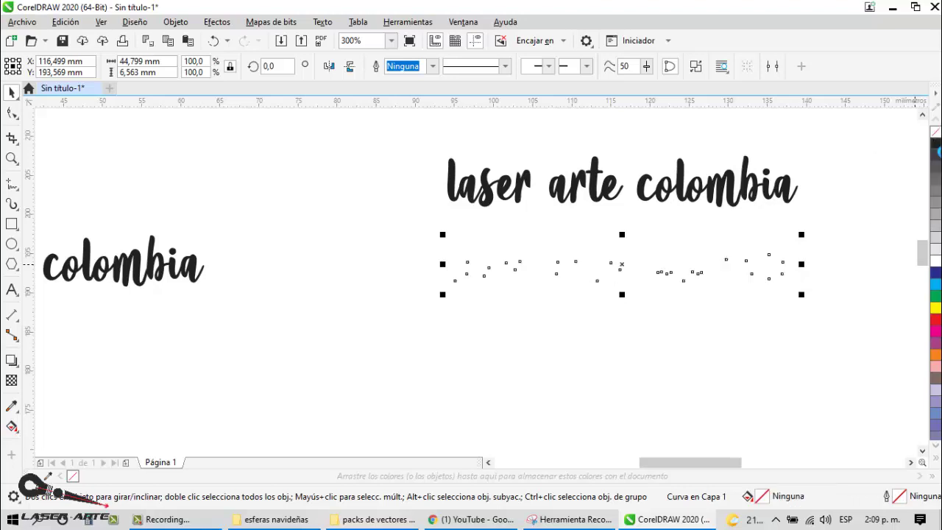
click(812, 279)
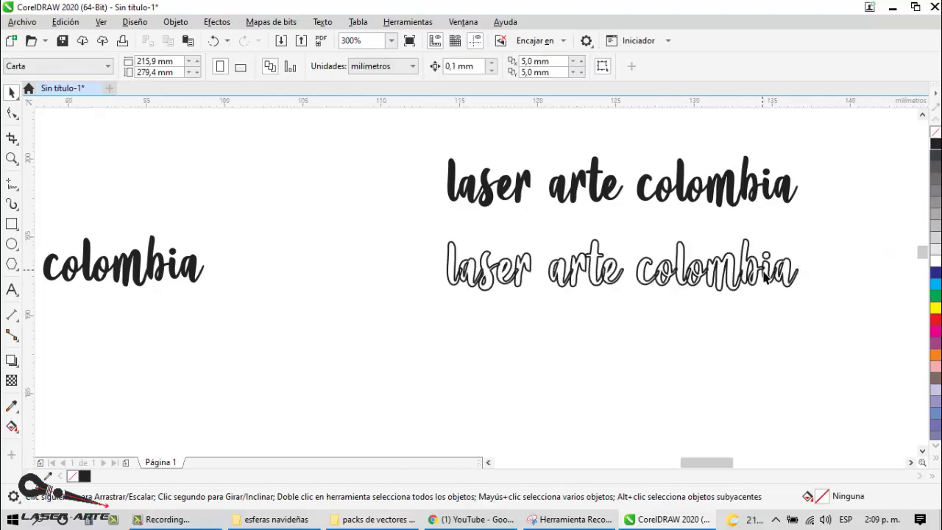
- Examine the joints between letters in the outlined lettering up close, comparing it with the filled version above
scroll(777, 268, up, 3)
scroll(778, 269, down, 1)
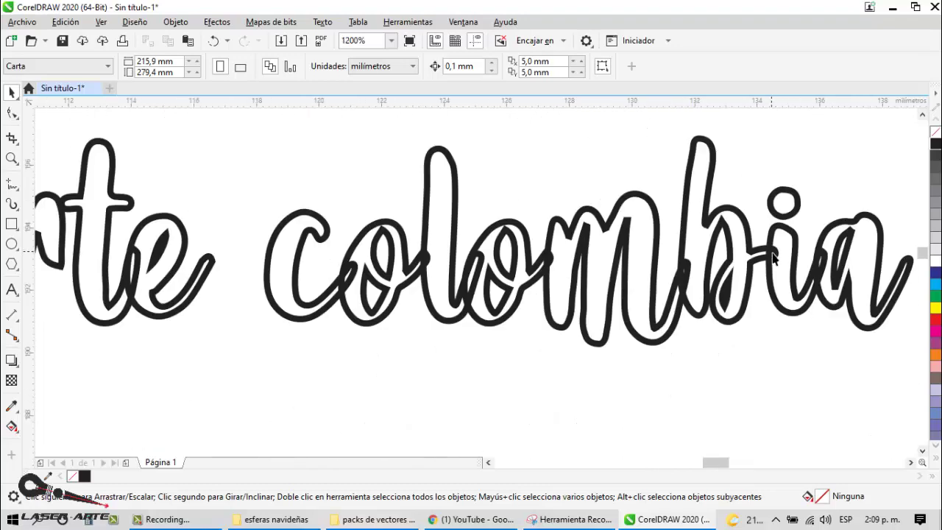
scroll(494, 325, down, 2)
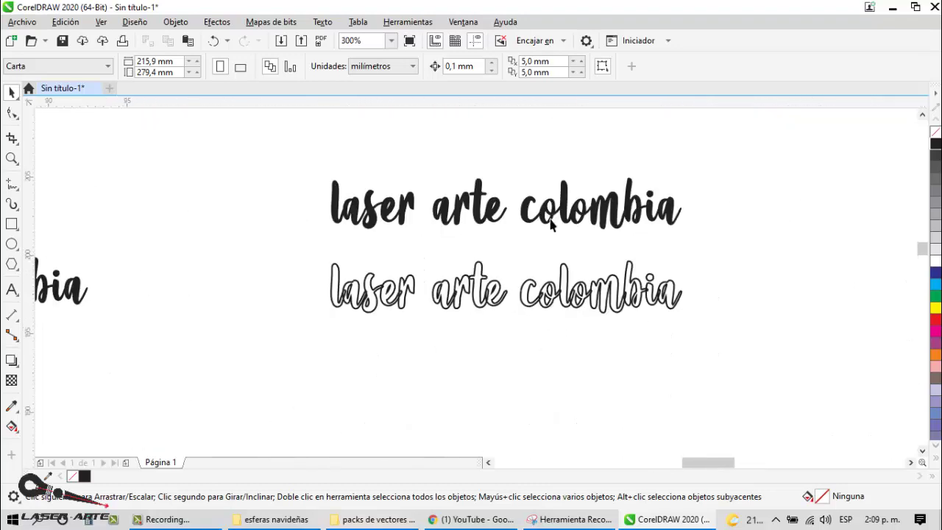
scroll(542, 225, up, 1)
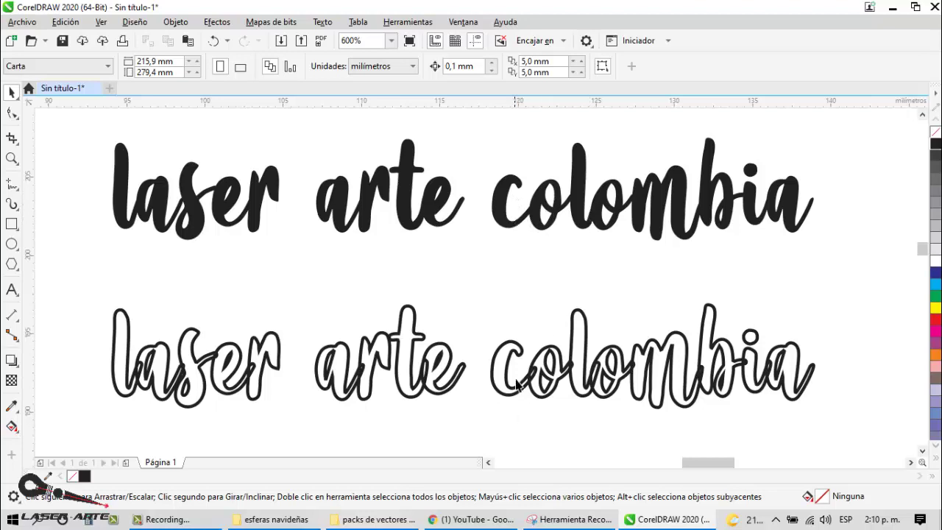
scroll(414, 335, down, 2)
click(417, 337)
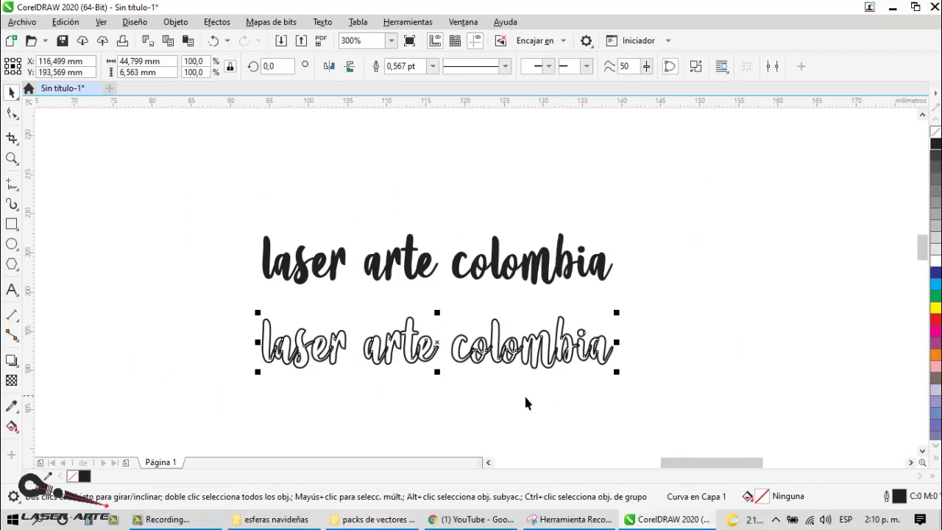
scroll(570, 361, up, 3)
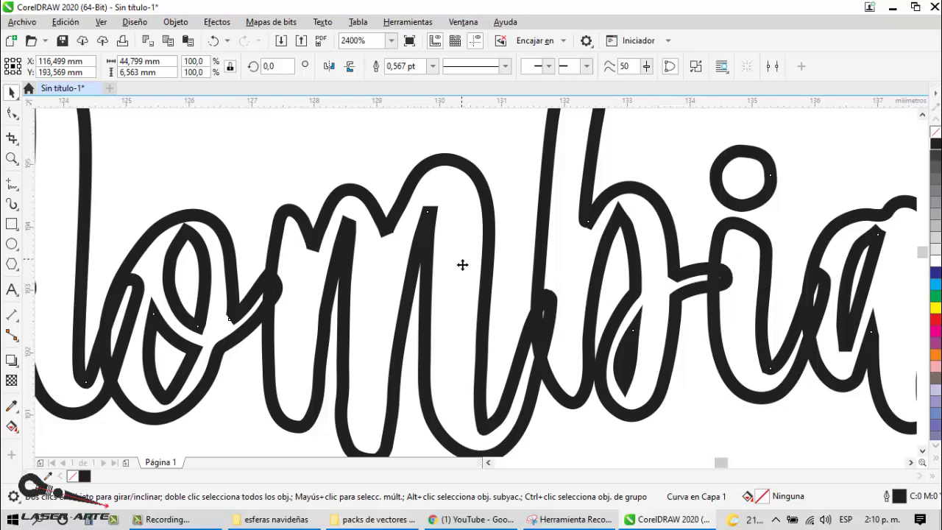
- Examine the remaining outlined letters and the joints in the filled word "laser" to compare how the letters overlap
scroll(460, 262, down, 2)
scroll(500, 276, down, 1)
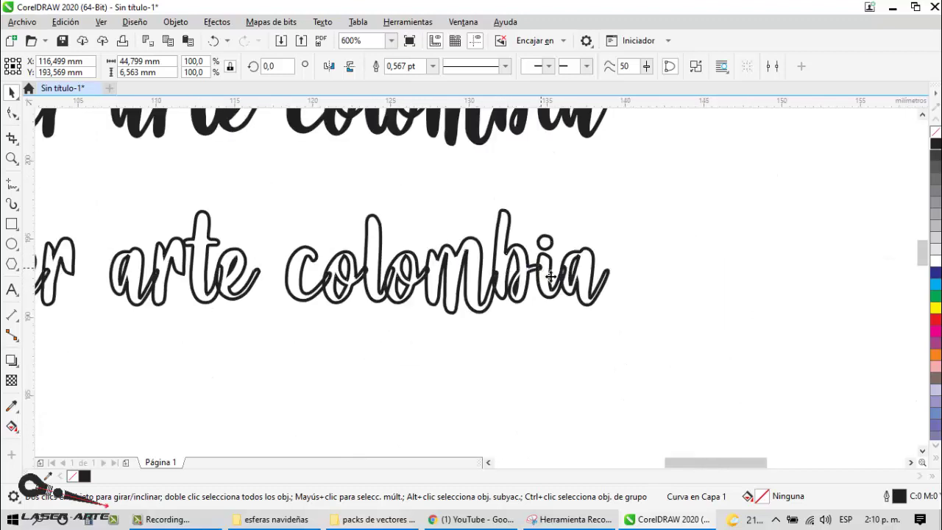
scroll(531, 275, down, 1)
scroll(387, 285, up, 1)
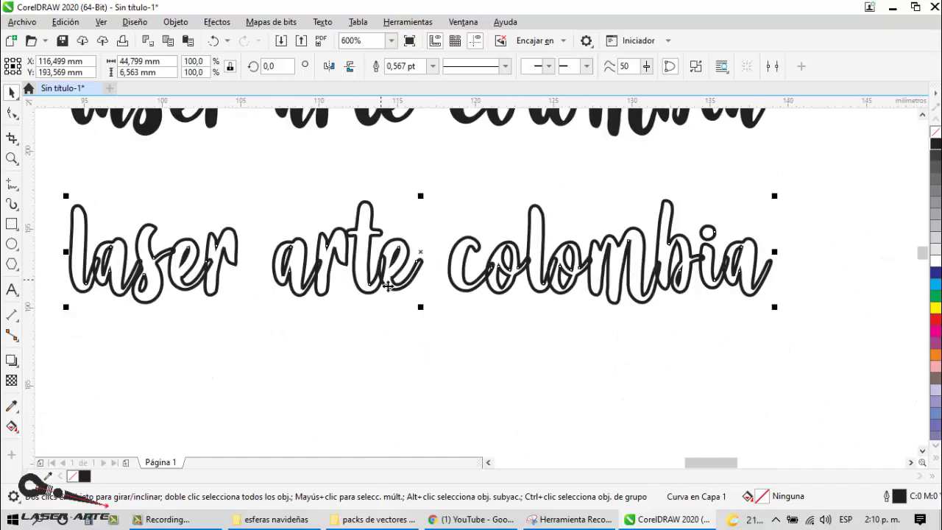
scroll(452, 264, down, 1)
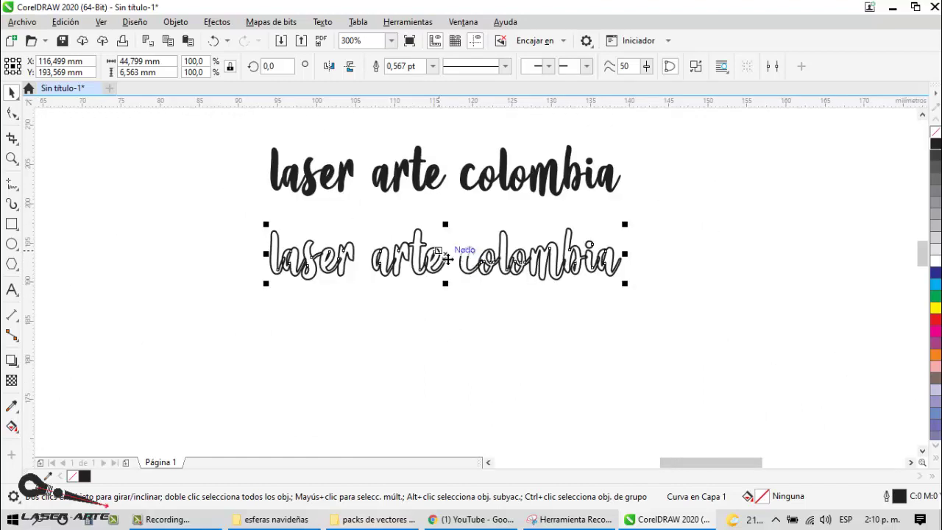
scroll(412, 250, down, 1)
scroll(292, 234, up, 3)
scroll(292, 234, down, 2)
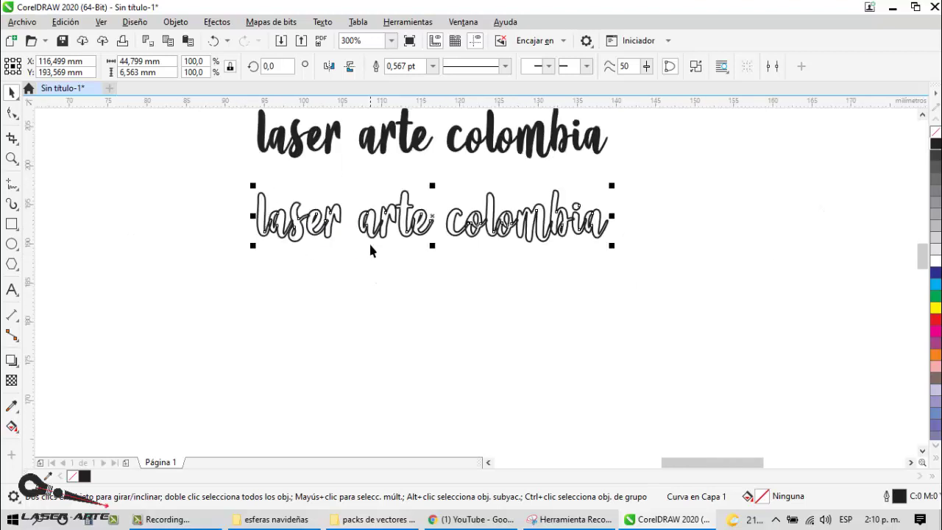
scroll(252, 195, up, 3)
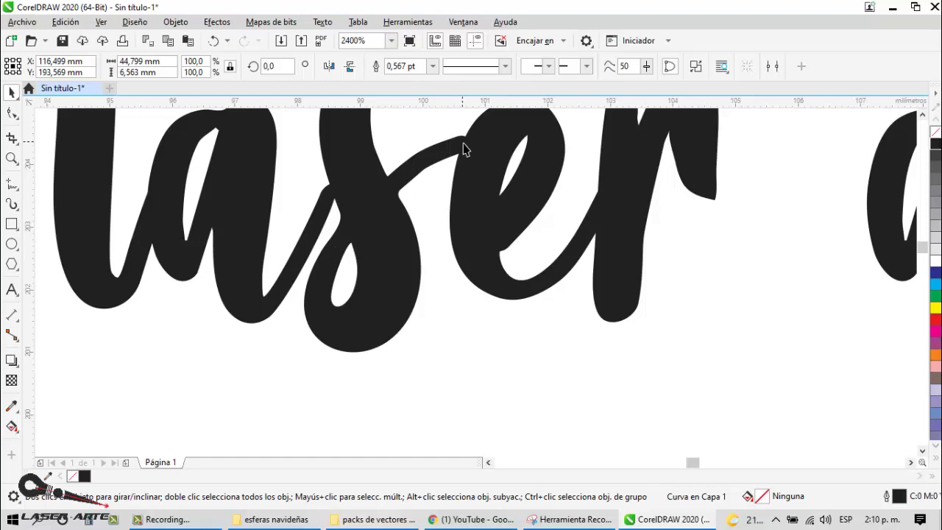
scroll(354, 285, down, 2)
scroll(377, 252, down, 4)
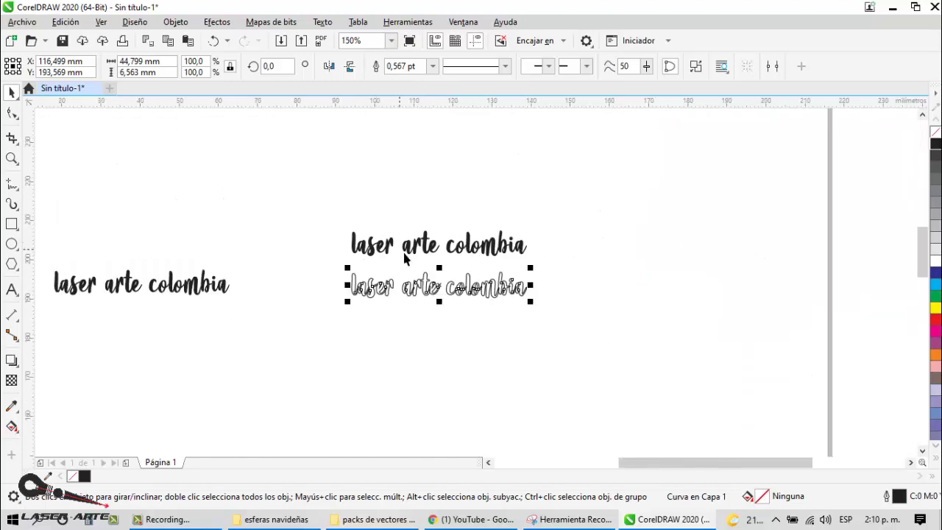
scroll(412, 250, up, 2)
scroll(437, 250, down, 2)
- Duplicate the outlined lettering about 30 mm below and enlarge the copy to 200%, about 89.6 mm wide
drag(437, 250, 418, 371)
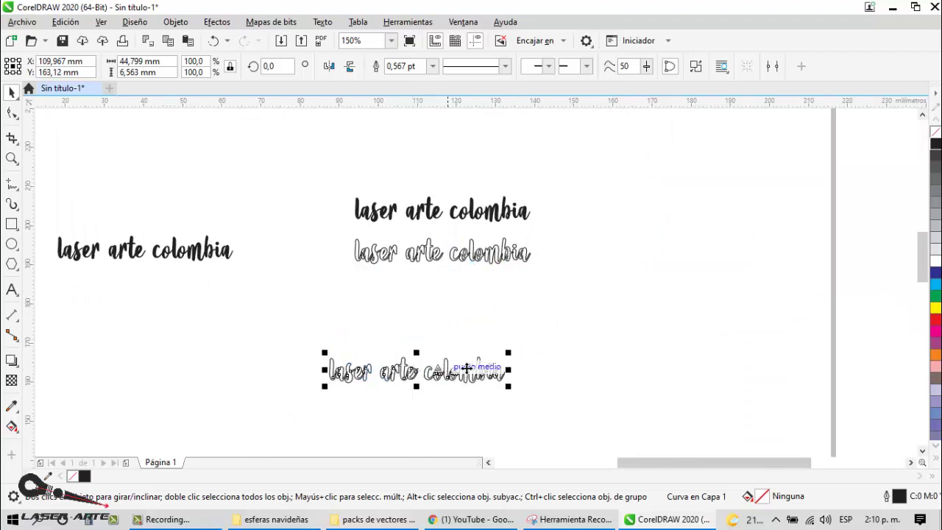
drag(512, 354, 671, 269)
scroll(587, 362, up, 2)
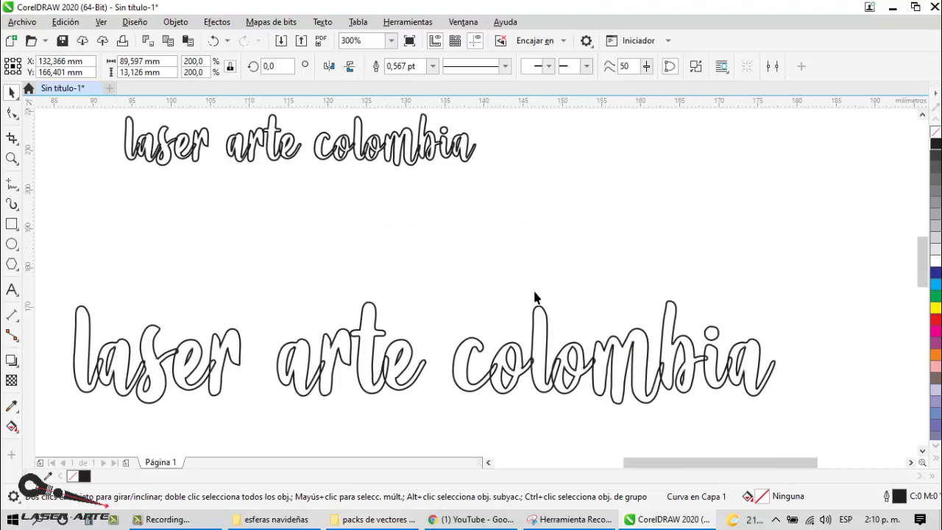
- Set the outline width of the enlarged lettering to "Muy fina"
scroll(535, 297, down, 2)
click(432, 66)
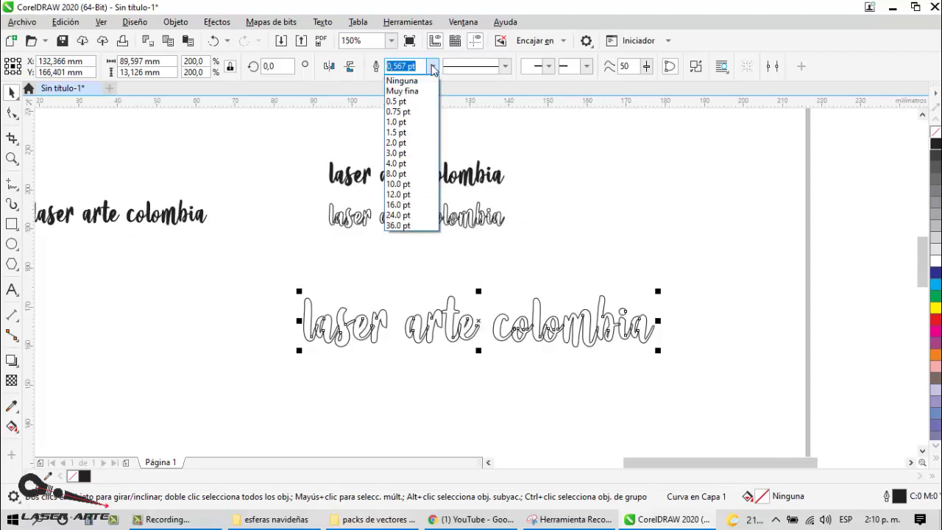
click(412, 90)
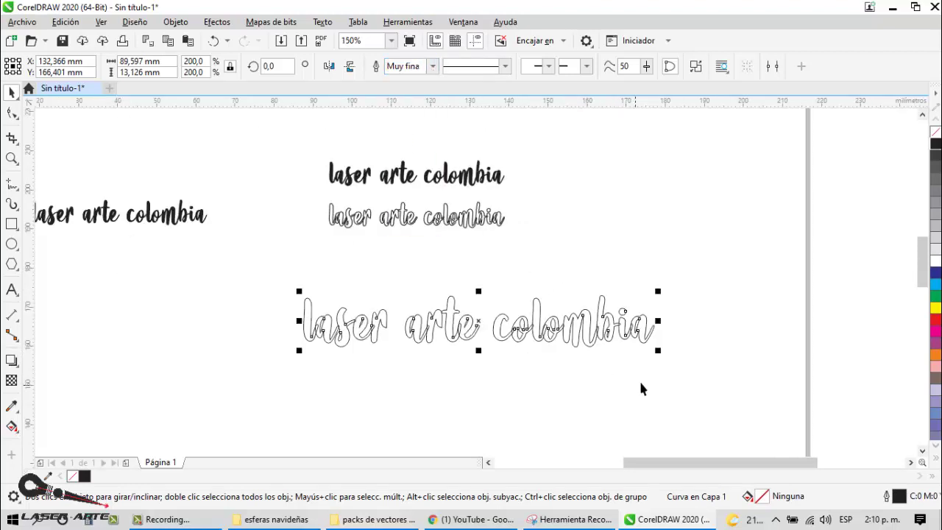
- Examine the overlapping outlines between the letters of "colombia" in the enlarged hairline lettering
scroll(660, 339, up, 3)
scroll(544, 272, up, 1)
scroll(543, 273, down, 3)
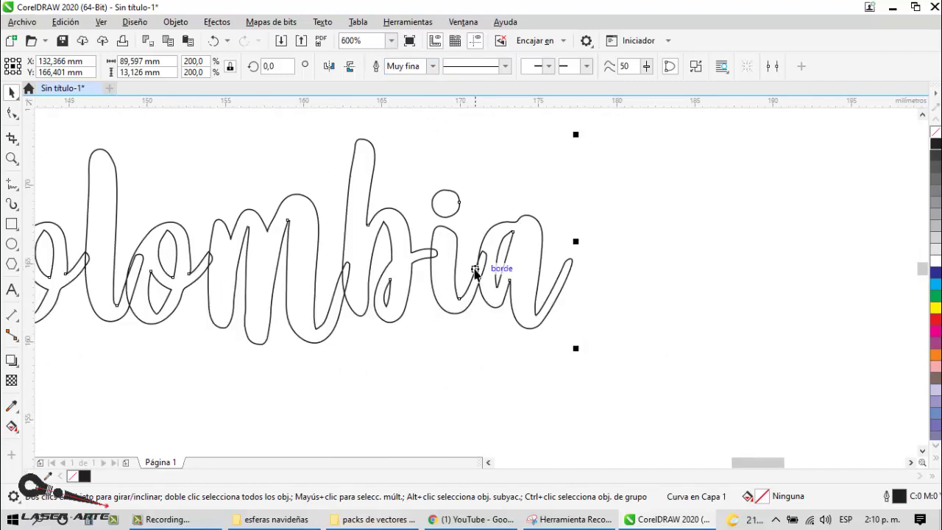
scroll(496, 234, up, 3)
scroll(524, 257, down, 4)
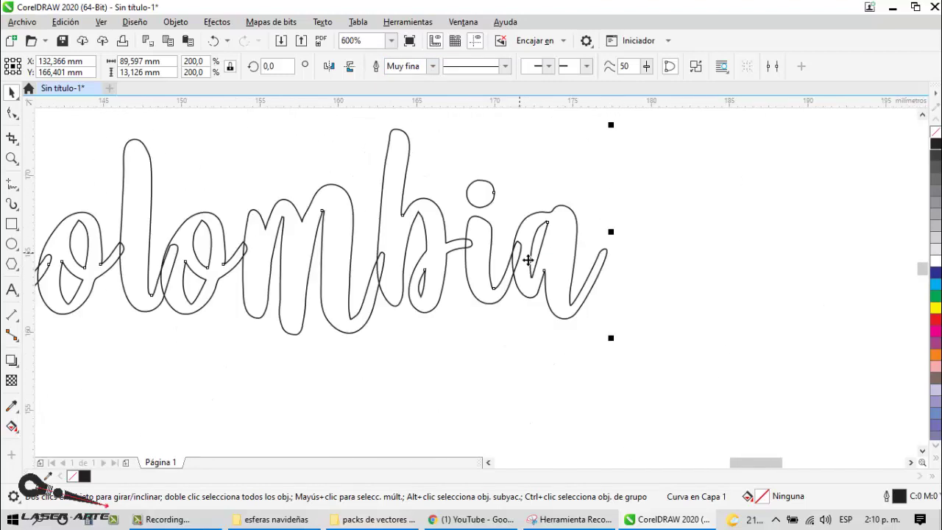
click(693, 240)
scroll(695, 244, down, 4)
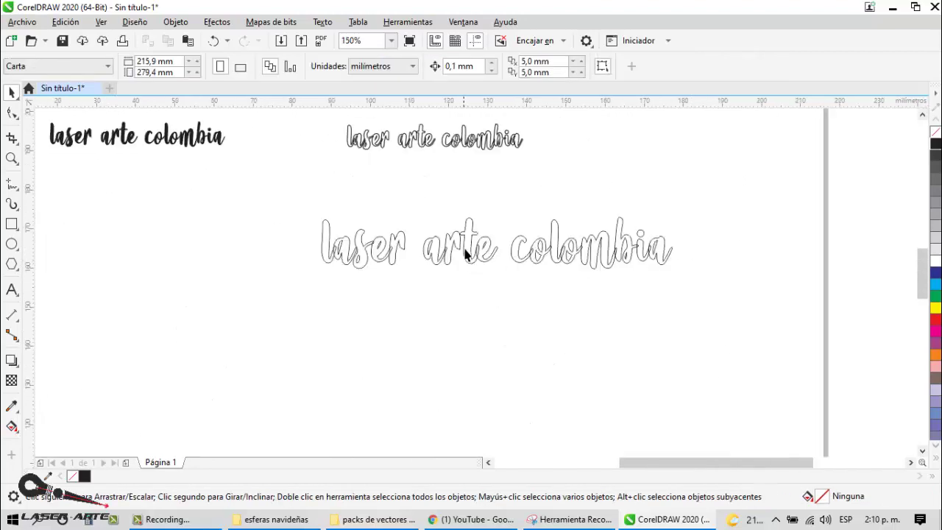
- Move the enlarged hairline lettering about 10 mm left and 4 mm up
click(472, 245)
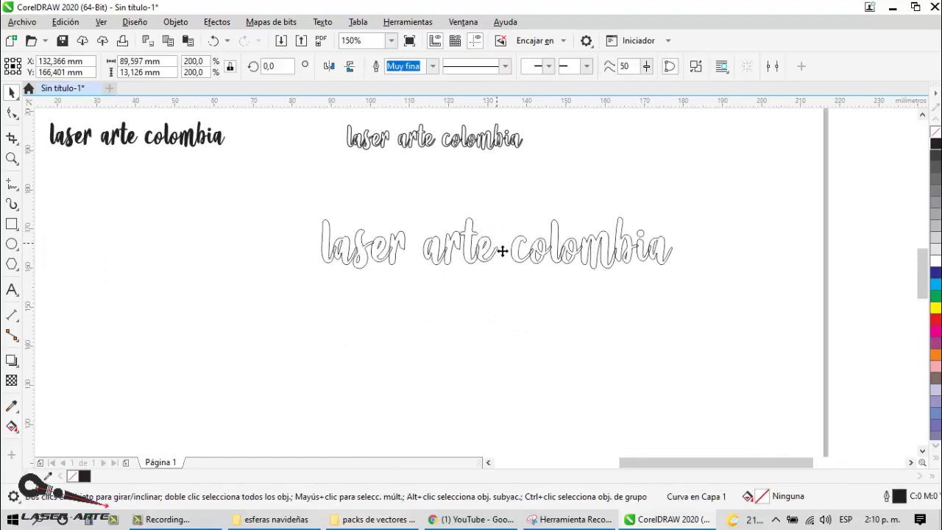
drag(501, 251, 420, 267)
click(578, 267)
drag(565, 269, 654, 255)
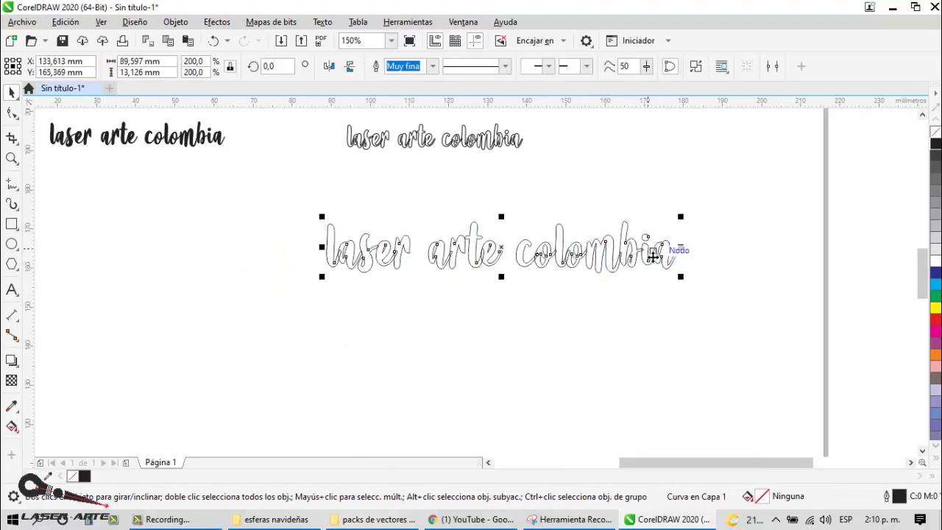
click(368, 245)
drag(498, 258, 462, 239)
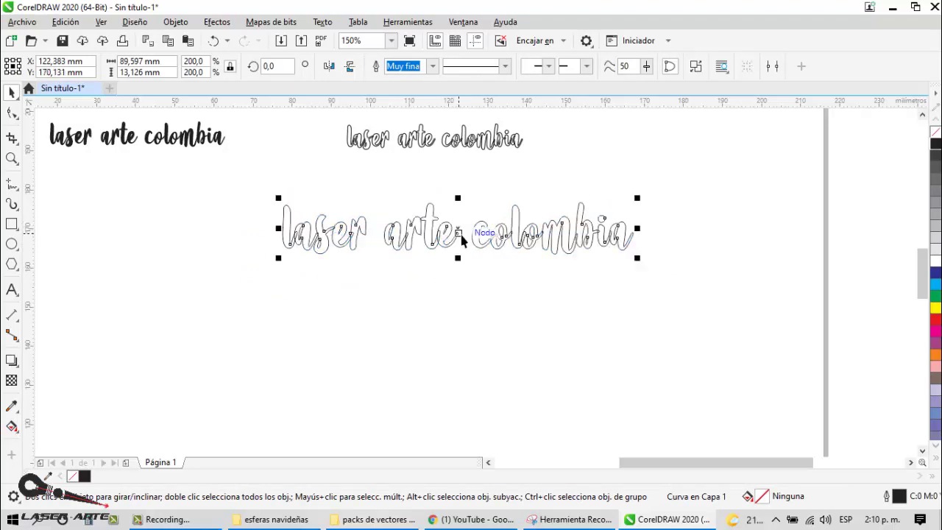
- Break the enlarged hairline lettering apart into separate curves and deselect them
right_click(460, 233)
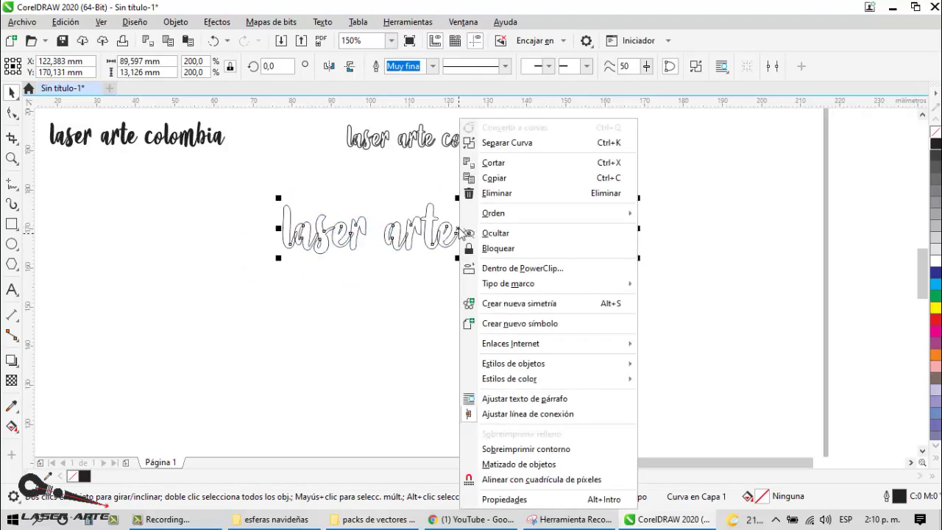
click(525, 144)
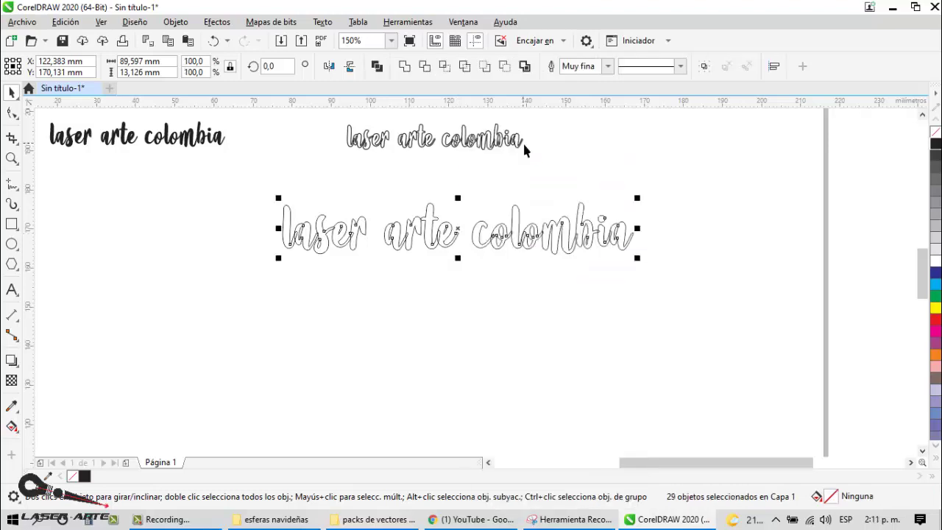
click(523, 305)
scroll(446, 235, up, 2)
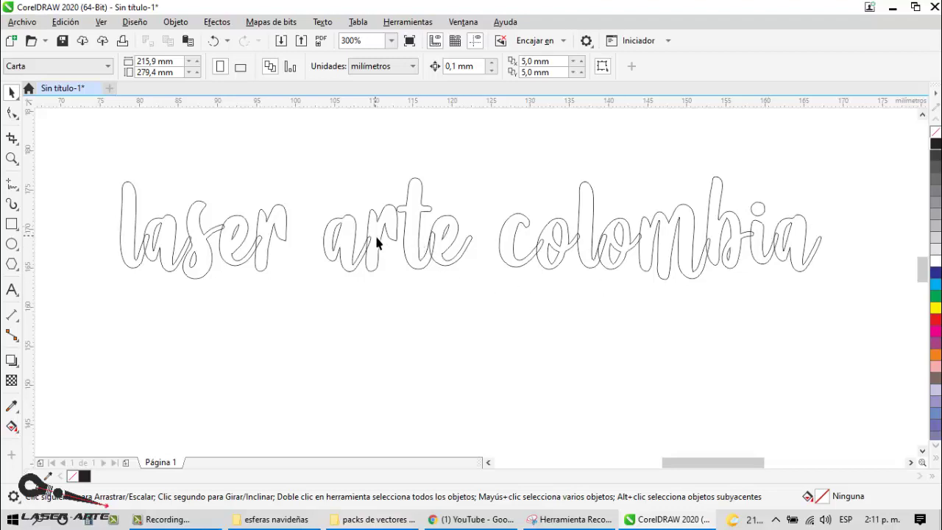
scroll(376, 237, down, 2)
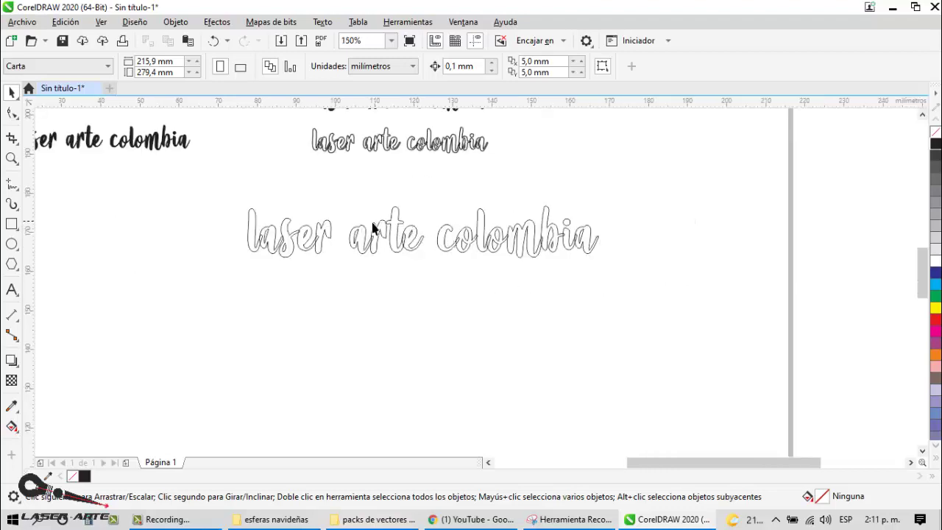
scroll(516, 232, down, 2)
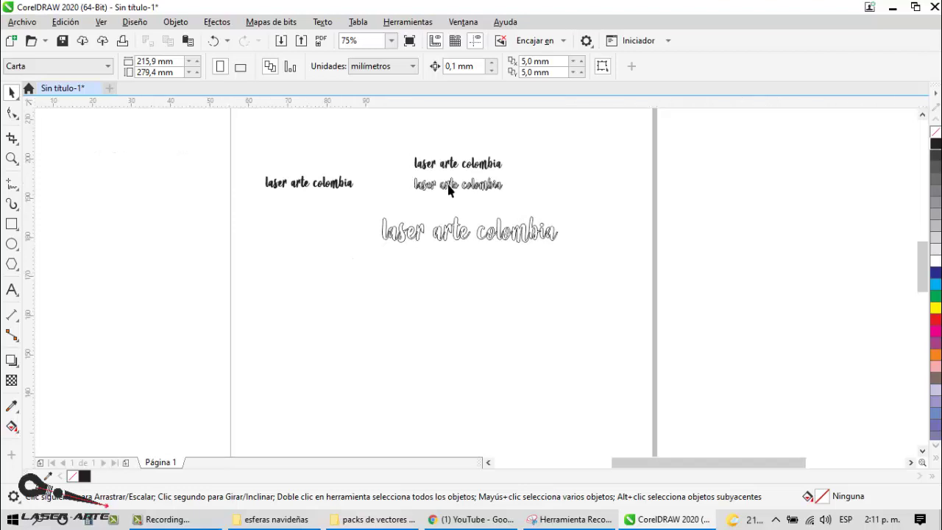
- Duplicate the filled curve lettering, enlarge the copy to 200%, and place it about 26 mm below the enlarged outlined lettering
scroll(450, 190, up, 2)
click(468, 147)
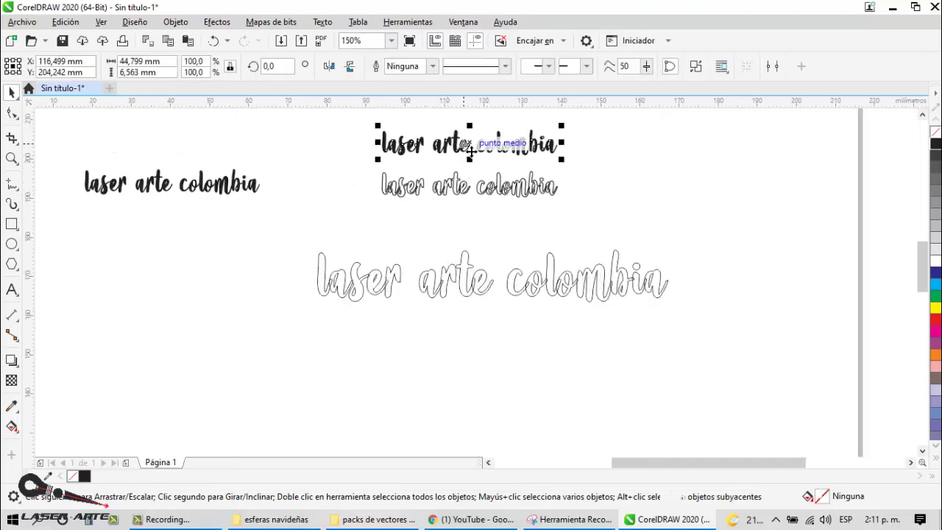
drag(474, 151, 491, 406)
drag(584, 390, 700, 332)
drag(643, 390, 561, 379)
- Break the enlarged filled lettering apart into separate curves and deselect them
right_click(553, 377)
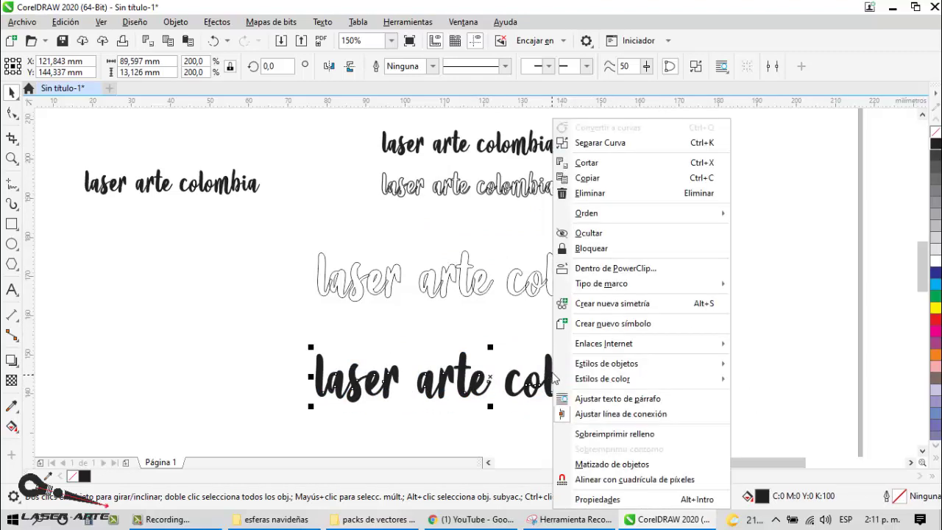
click(620, 147)
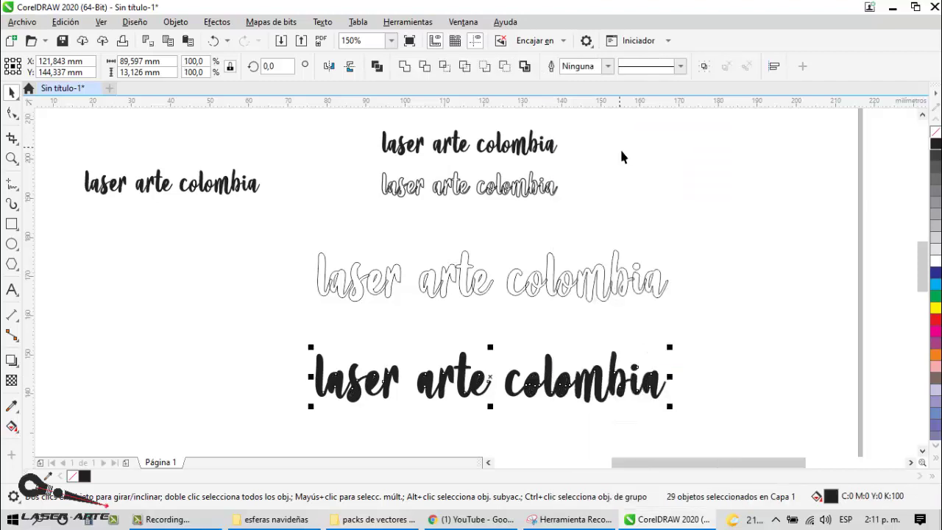
click(735, 358)
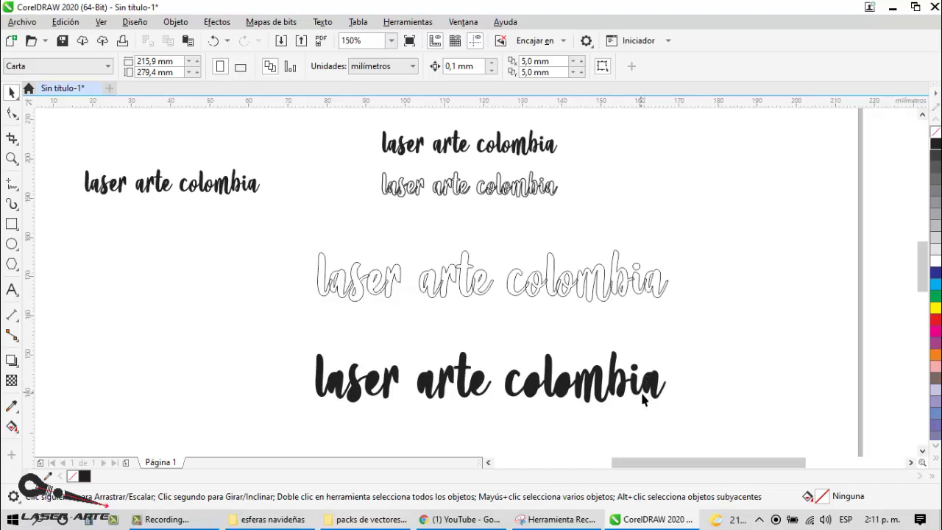
- Examine the inner openings of the broken-apart filled letters, comparing them with the outlined lettering above
scroll(643, 397, up, 2)
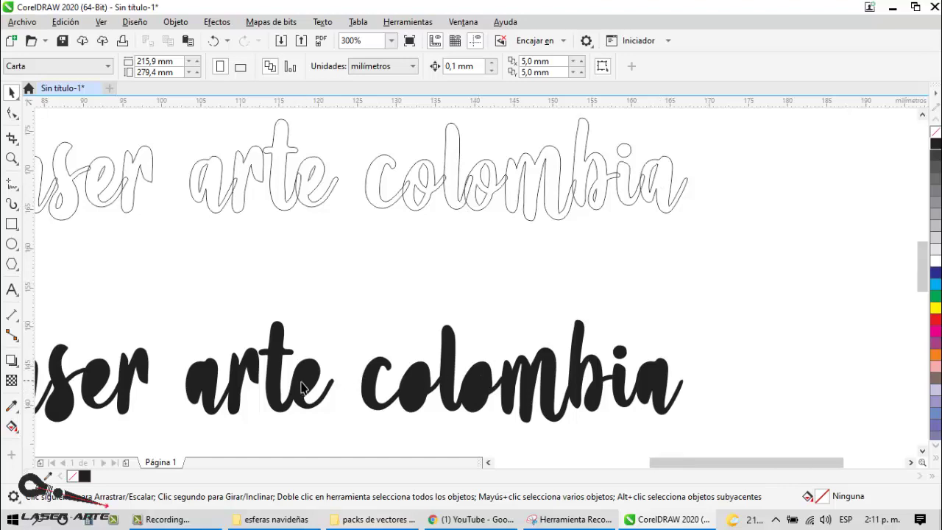
scroll(301, 387, down, 3)
scroll(303, 388, up, 5)
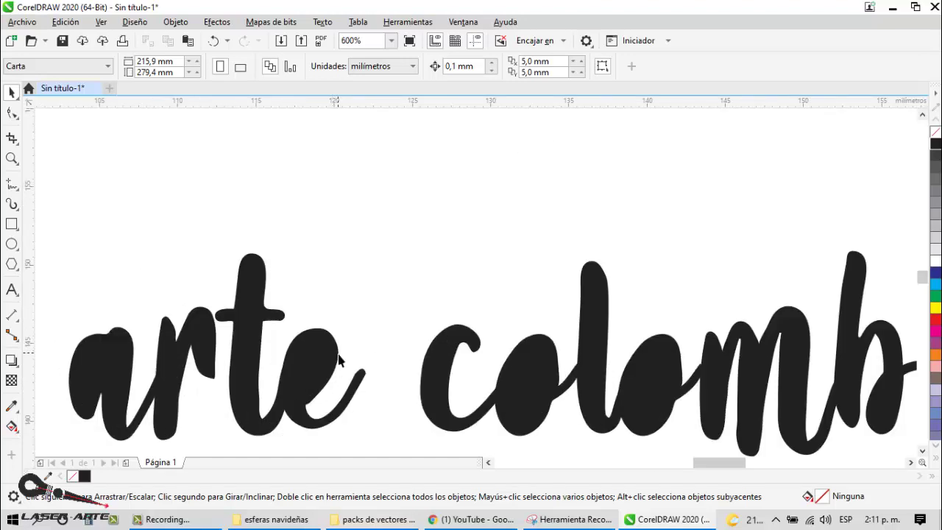
scroll(326, 361, down, 2)
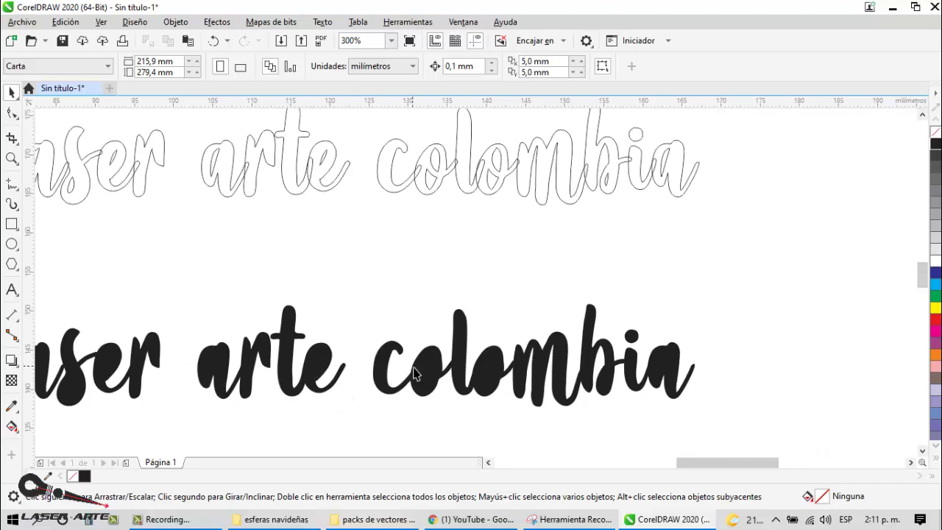
scroll(644, 359, down, 2)
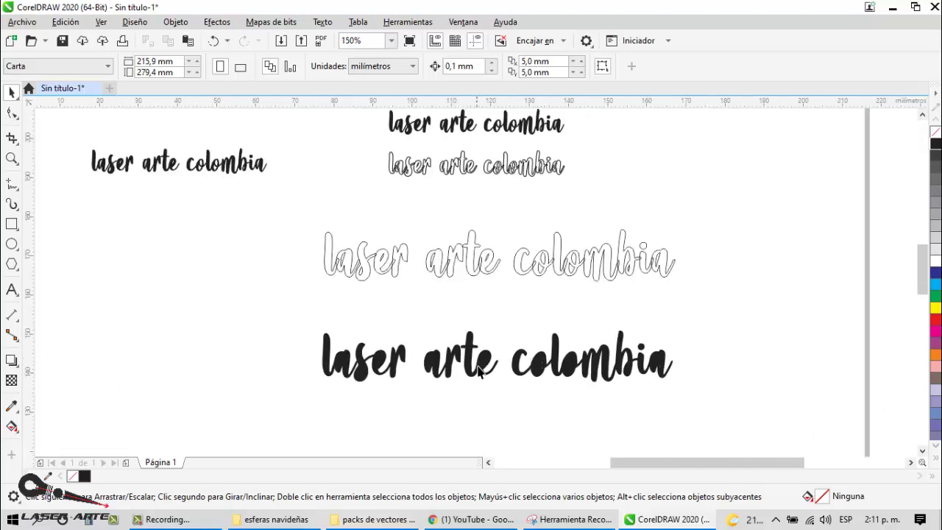
scroll(444, 381, up, 2)
scroll(431, 346, down, 2)
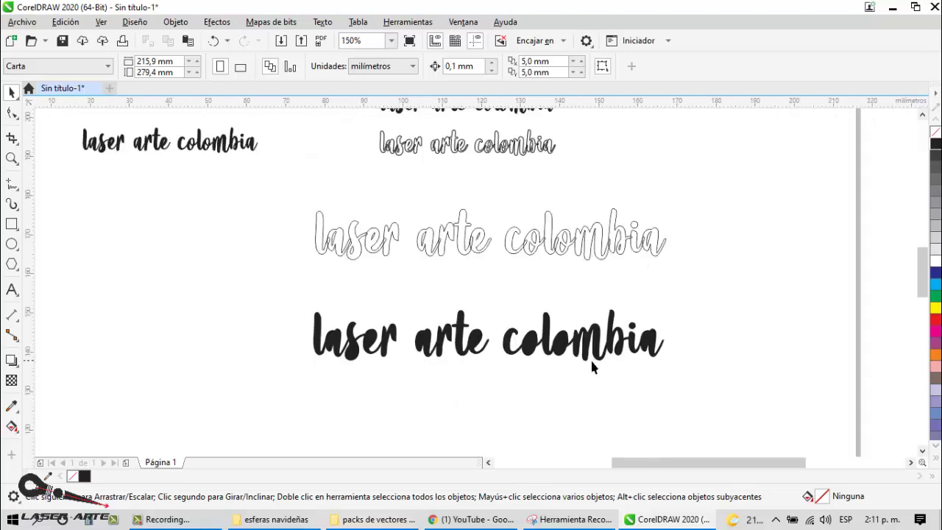
scroll(559, 352, up, 2)
scroll(550, 346, down, 2)
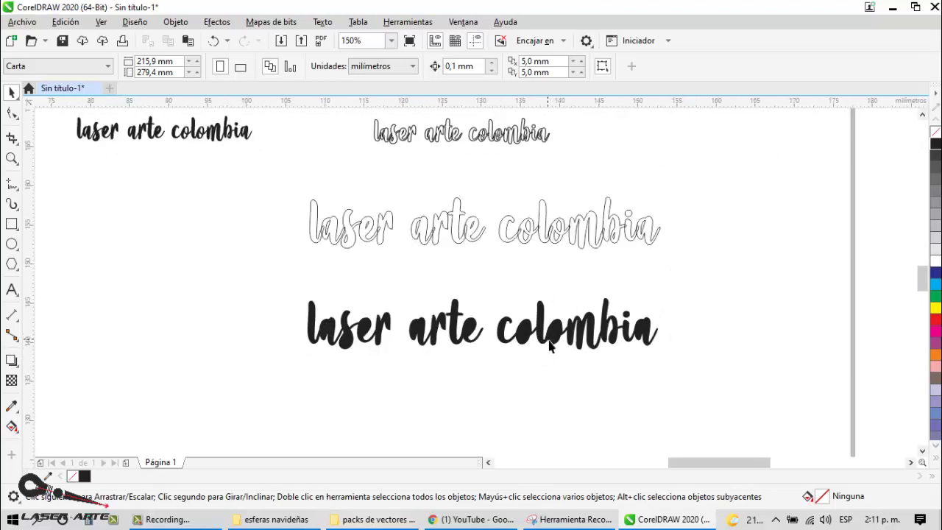
scroll(551, 345, up, 2)
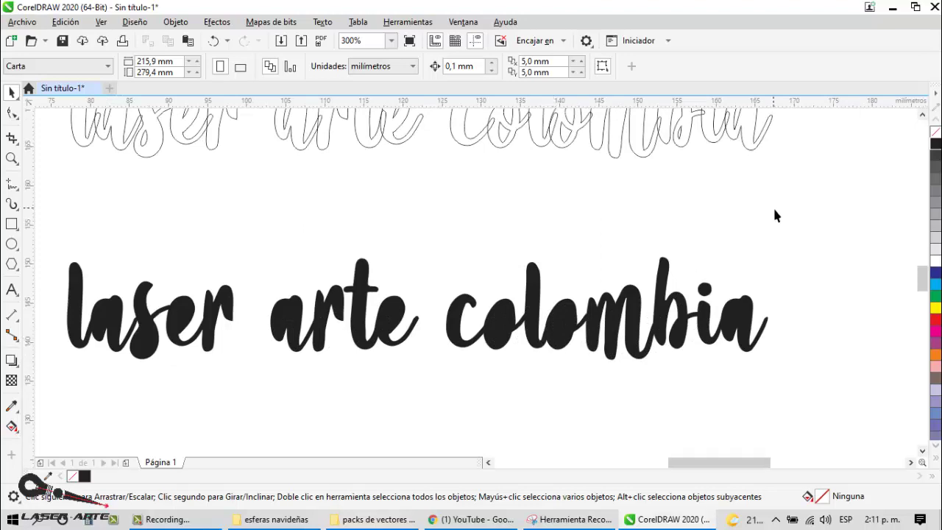
- Move the final "a" of filled "colombia" up and right out of the word, and shift its inner shape about 2 mm right
scroll(736, 305, down, 2)
scroll(736, 304, up, 4)
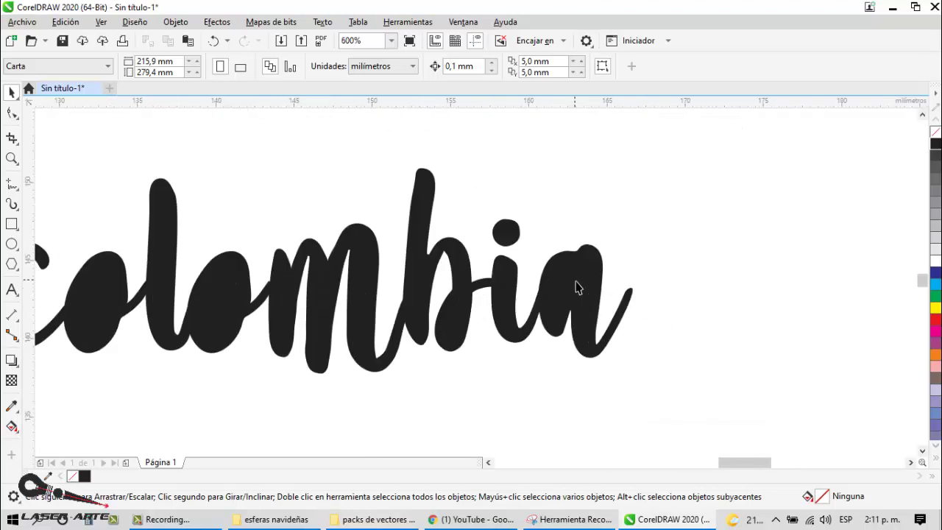
drag(573, 288, 694, 220)
drag(566, 288, 596, 302)
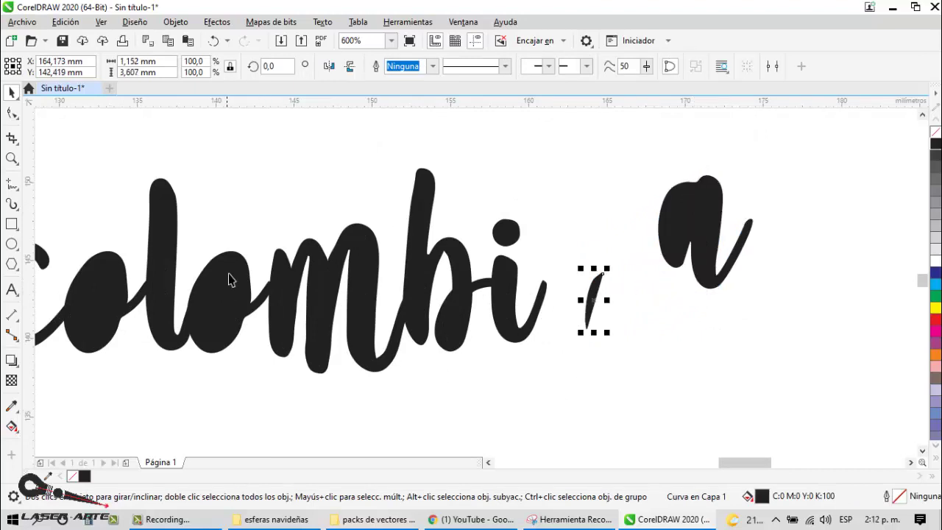
- Move the second "o" of filled "colombia" about 10 mm up, above the word, leaving its inner shapes in place
scroll(363, 286, down, 2)
click(325, 239)
drag(325, 239, 324, 198)
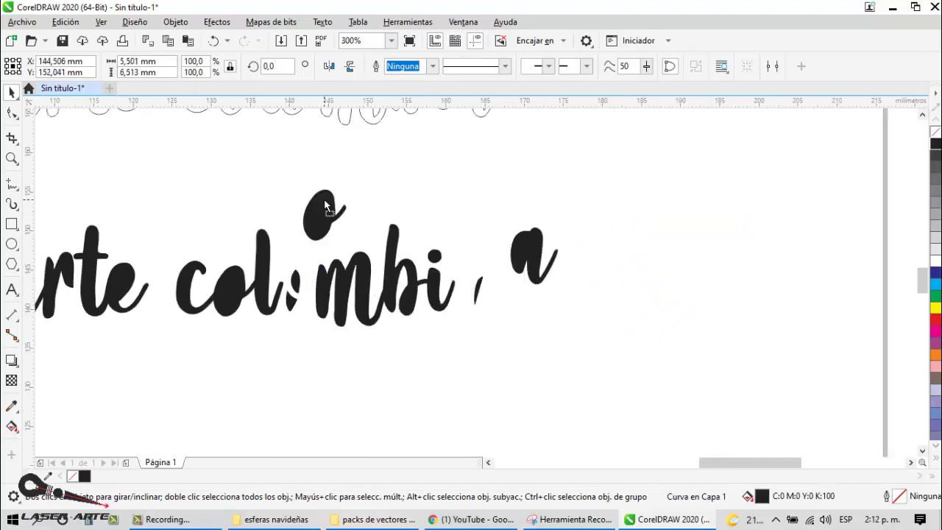
- Shift an inner shape of the second "o" in filled "colombia" aside, and undo the moves made to that letter
click(309, 312)
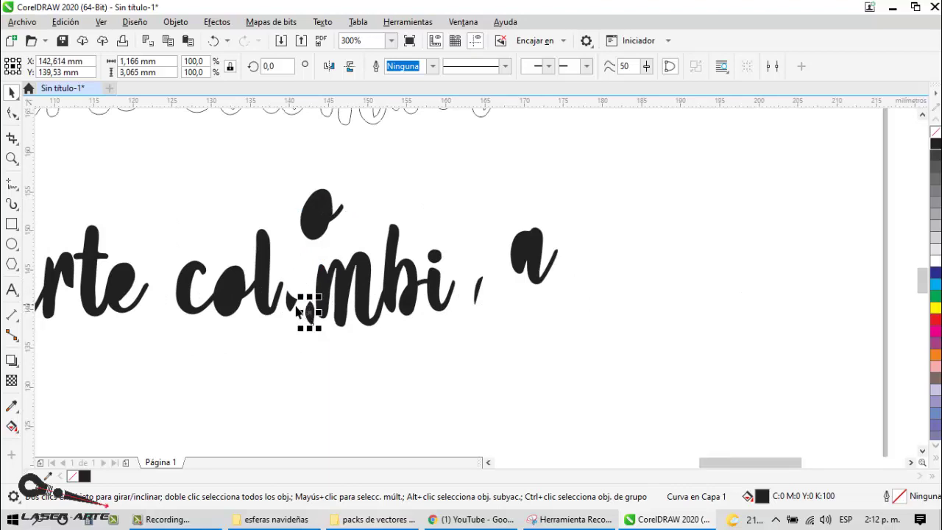
click(287, 316)
scroll(409, 313, down, 2)
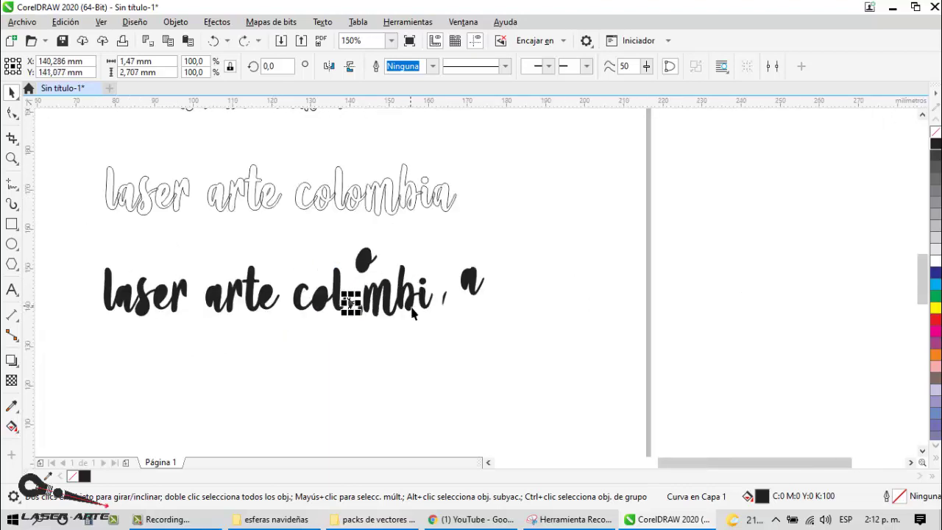
key(ctrl+z)
key(ctrl+z)
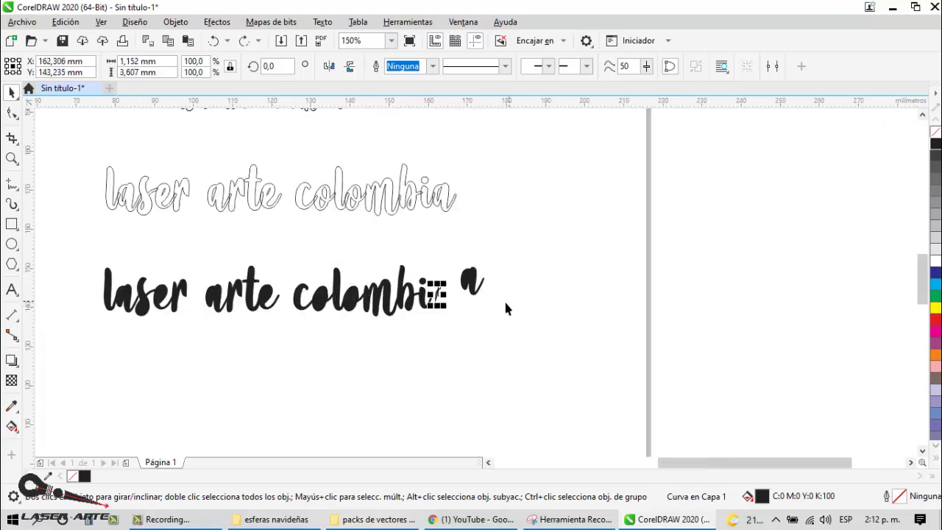
- Check the availability of the Separar Curva option for an enlarged outlined letter, the small outlined lettering and the small filled lettering
right_click(416, 206)
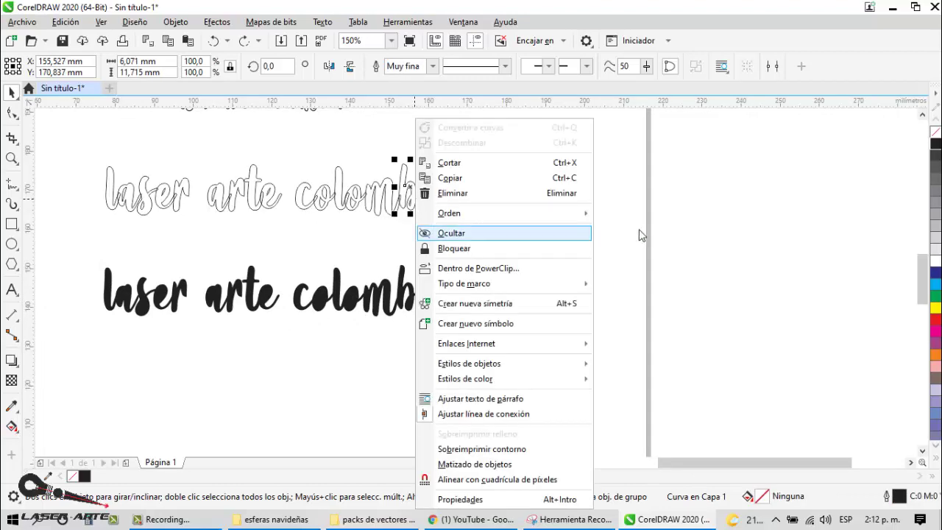
click(658, 223)
scroll(558, 303, down, 2)
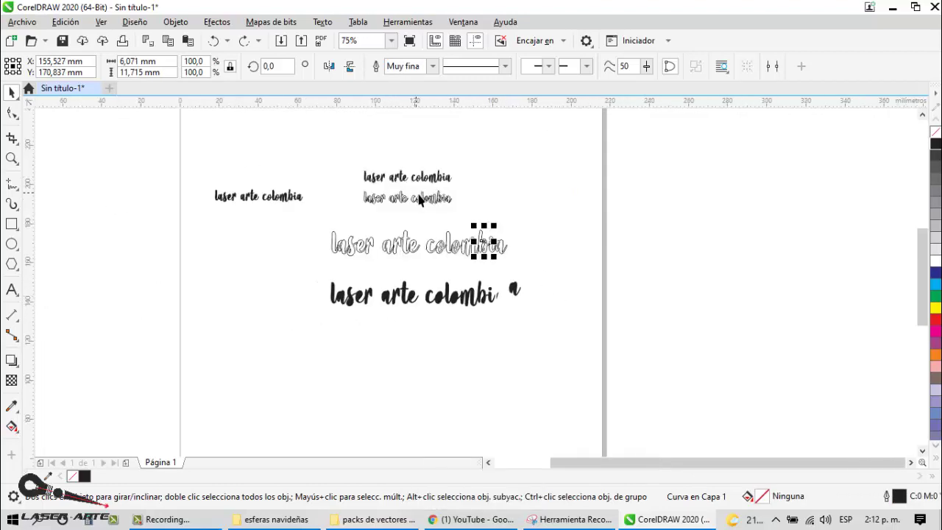
right_click(427, 198)
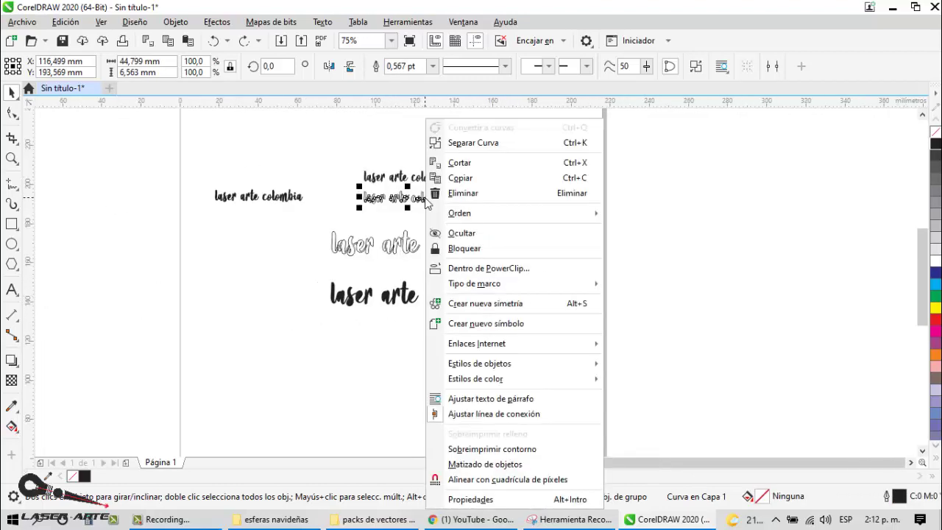
click(454, 144)
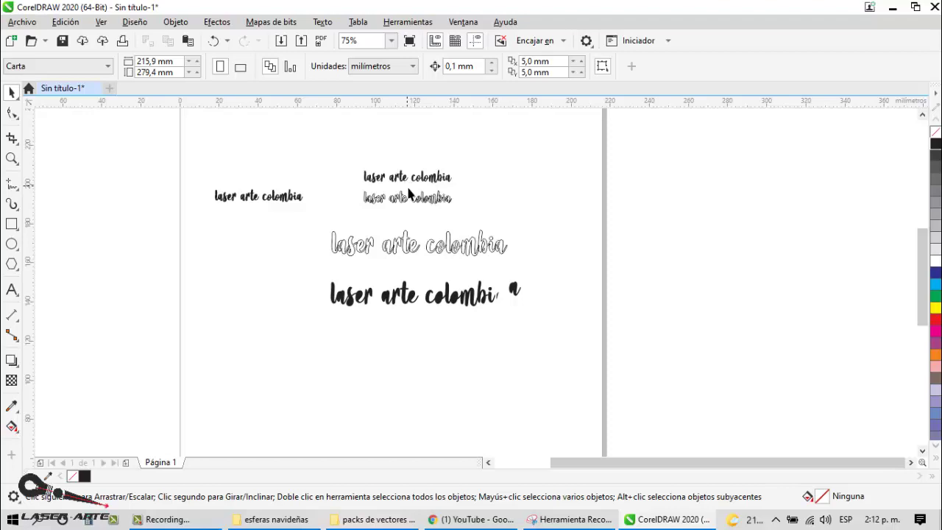
scroll(412, 180, up, 2)
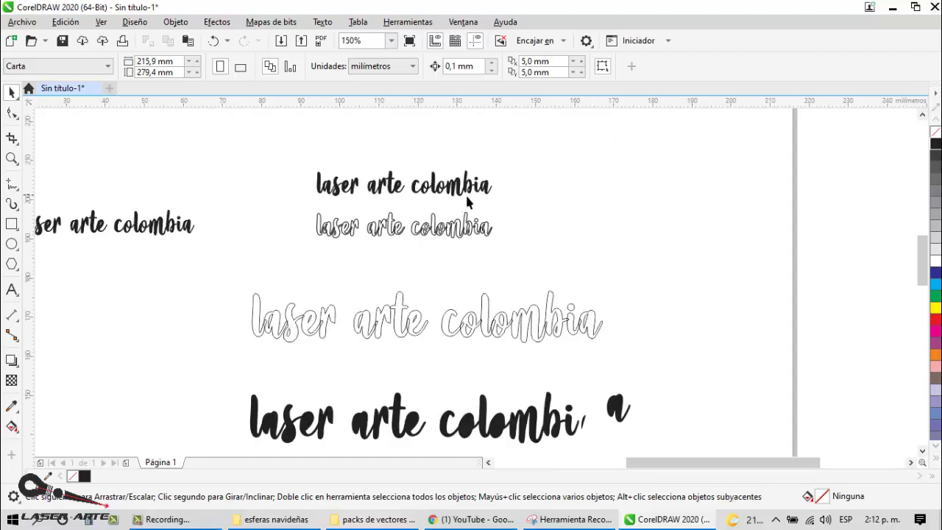
scroll(436, 199, up, 2)
right_click(435, 200)
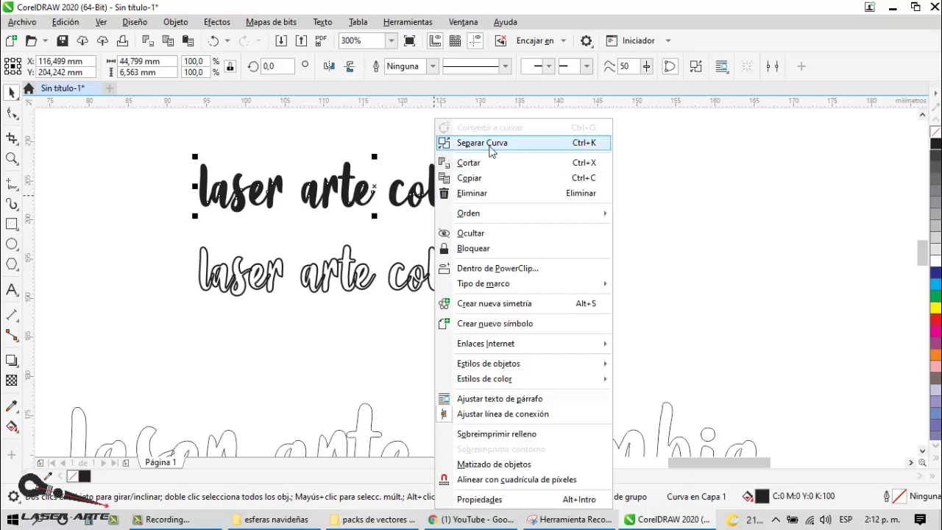
click(683, 218)
scroll(530, 215, down, 4)
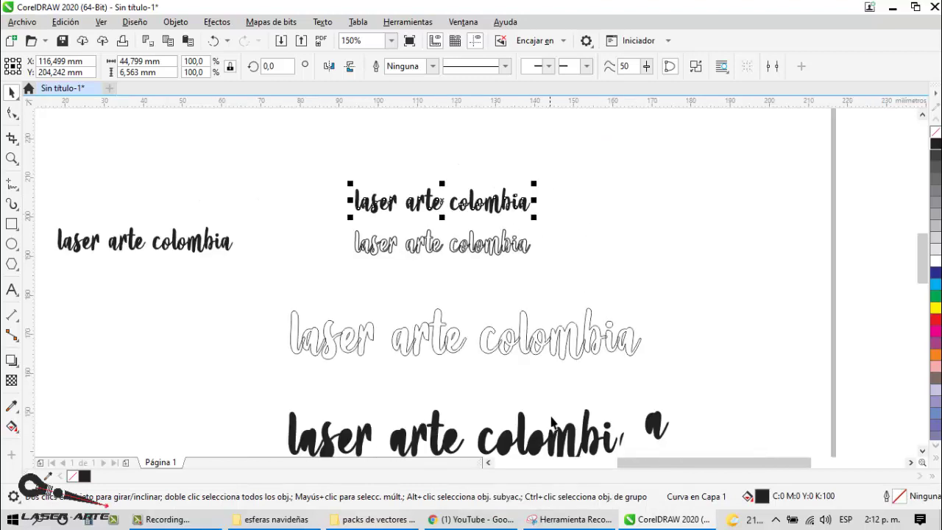
- Pull the final "a", its inner shape, the "i" dot and the "i" body of enlarged outlined "colombia" away from the word
scroll(539, 405, up, 3)
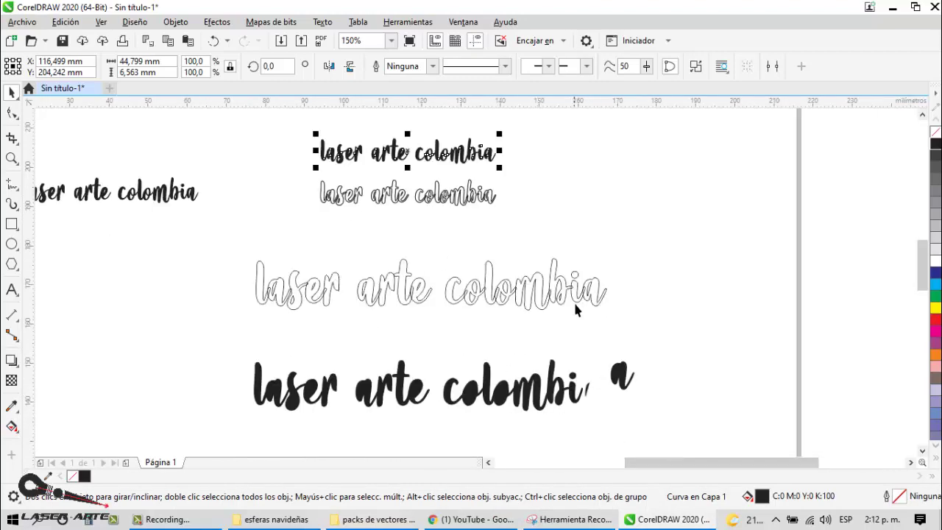
scroll(594, 290, up, 3)
drag(610, 256, 686, 249)
click(595, 273)
click(589, 257)
drag(534, 234, 544, 193)
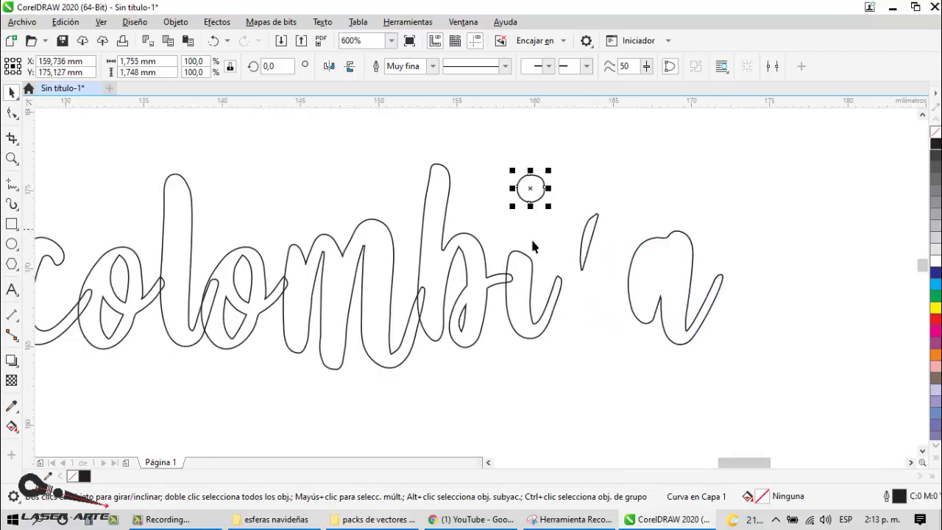
drag(533, 284, 581, 343)
- Undo the moves of the outlined "a", its inner shape and the two parts of the "i", and deselect everything
key(ctrl+z)
key(ctrl+z)
key(ctrl+z)
key(ctrl+z)
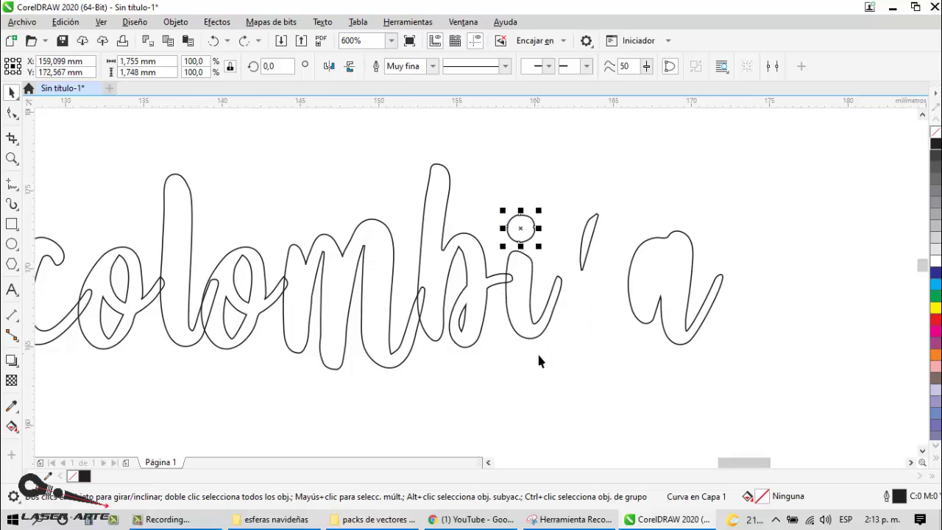
click(452, 258)
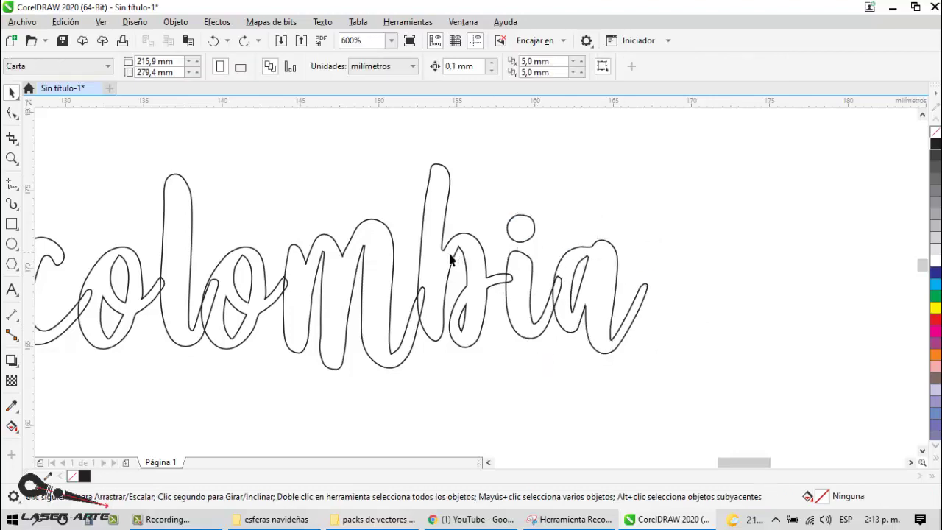
- Delete the whole enlarged filled "laser arte colombia" lettering, including the displaced "a"
scroll(412, 272, down, 2)
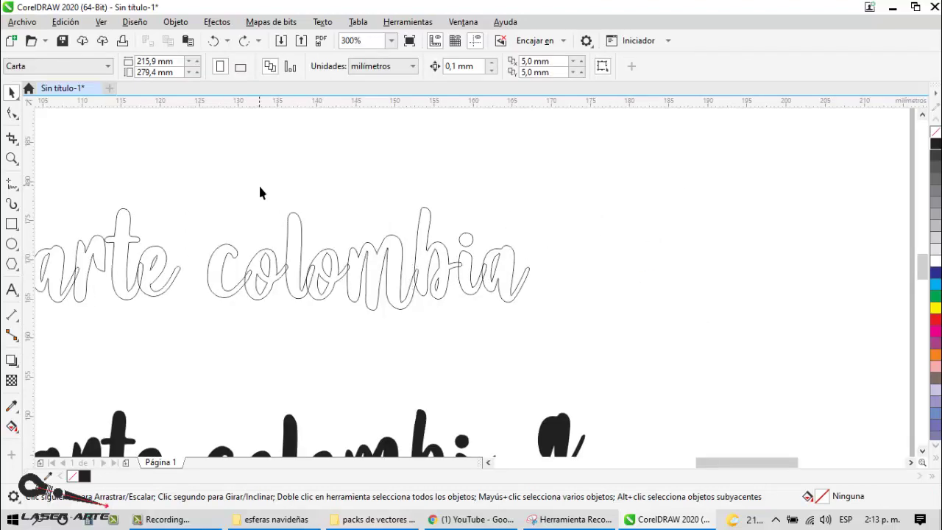
scroll(400, 193, down, 2)
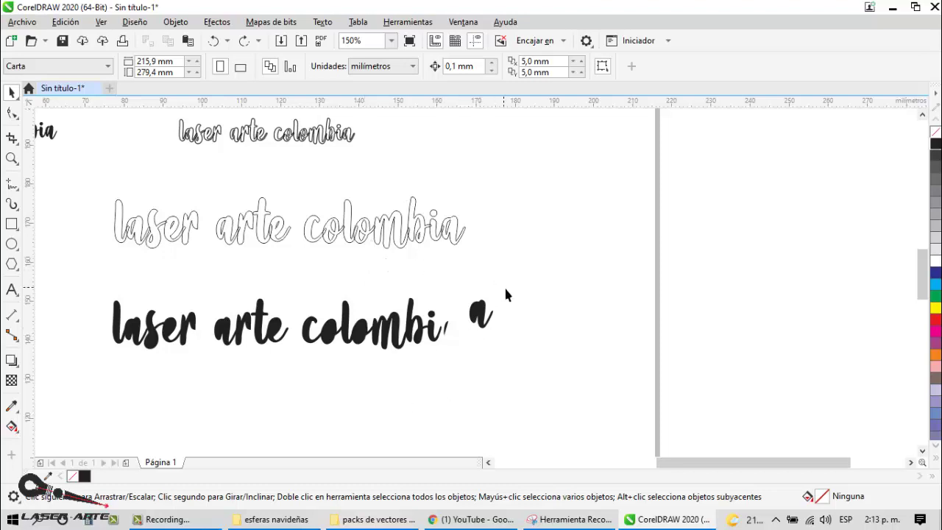
drag(142, 433, 77, 440)
key(Delete)
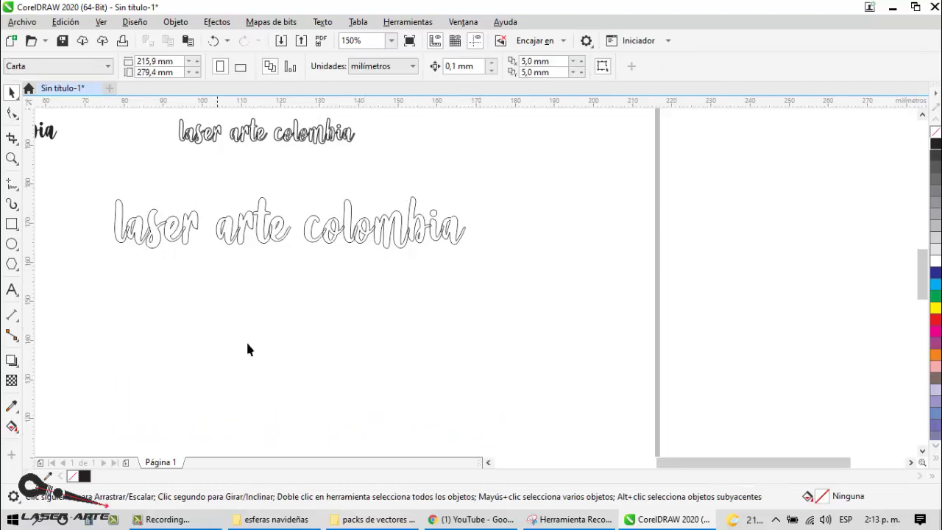
scroll(433, 257, down, 4)
scroll(391, 257, up, 4)
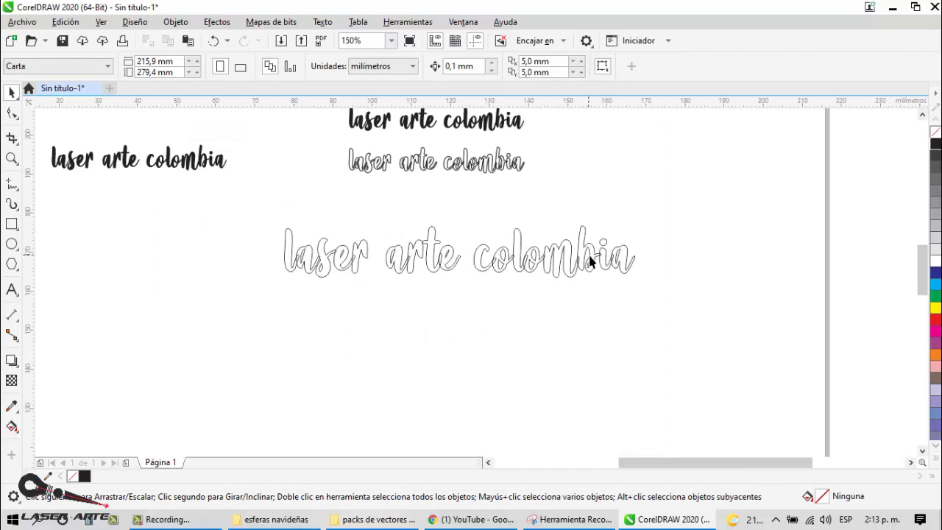
- Fill both the outer and inner shapes of the final "a" in enlarged outlined "colombia" with black
scroll(592, 263, up, 4)
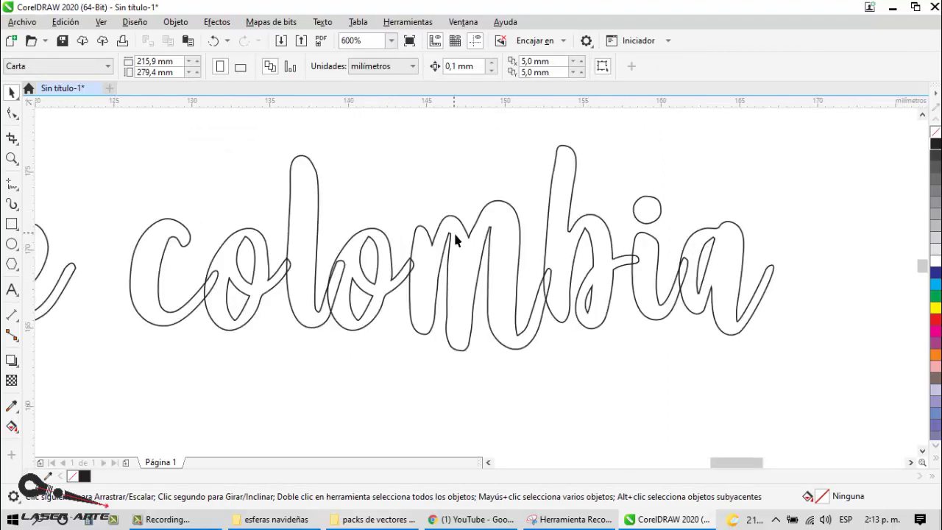
scroll(453, 230, down, 2)
scroll(568, 257, up, 2)
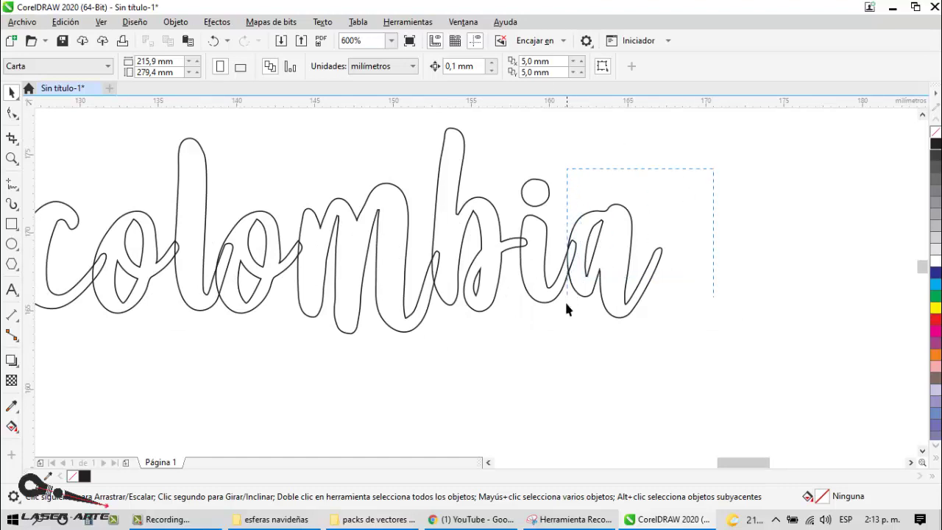
drag(566, 309, 559, 340)
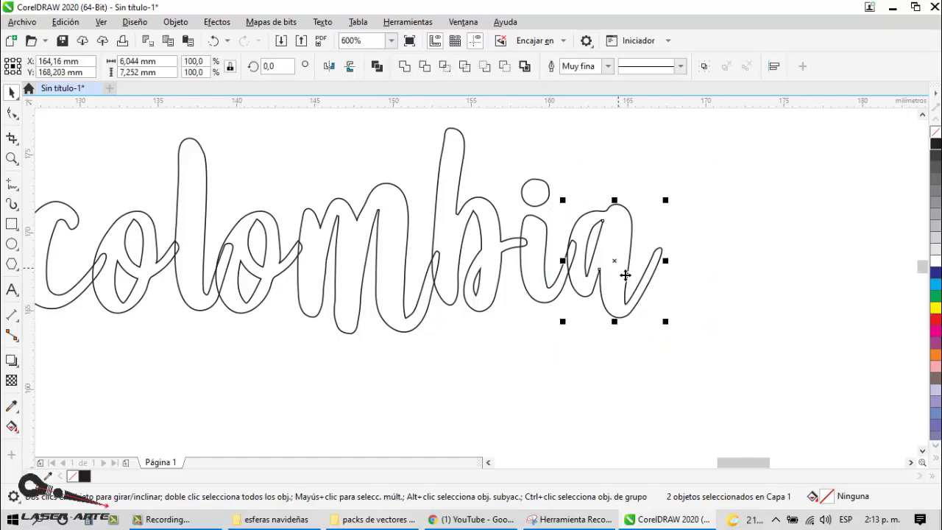
click(935, 144)
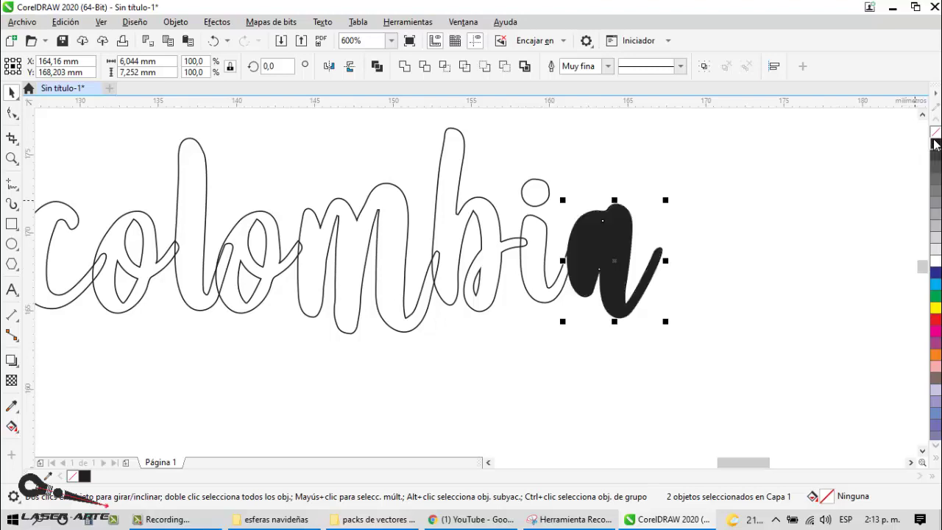
- Move the black "a" body about 8 mm right off its inner shape, and undo the move
click(660, 245)
drag(651, 254, 783, 250)
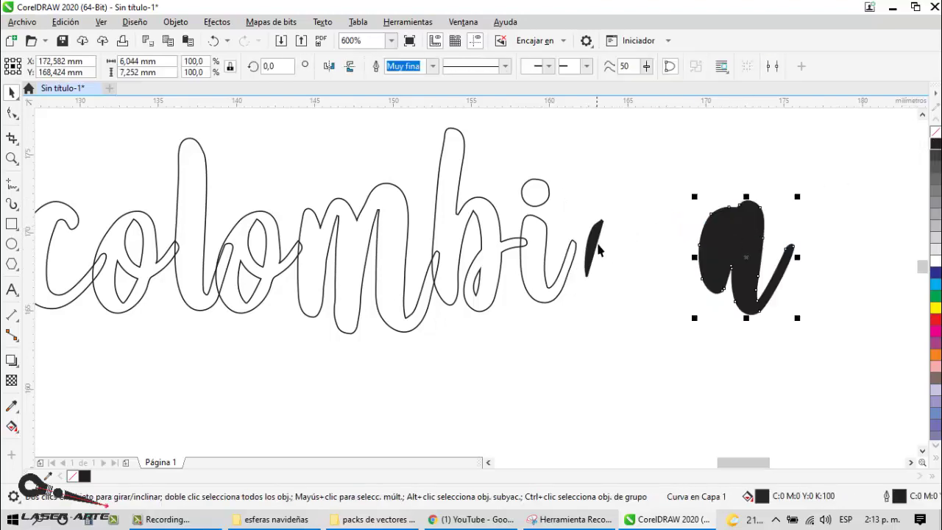
key(ctrl+z)
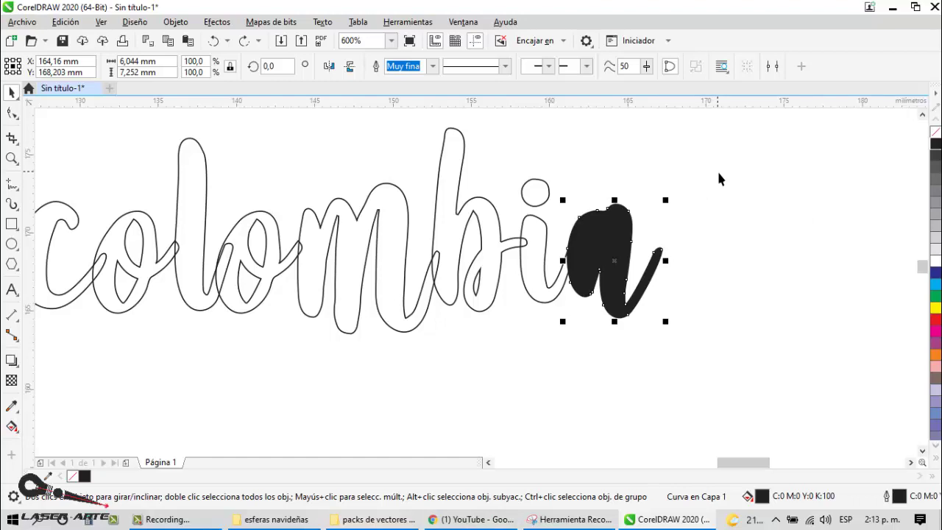
- Combine the outer and inner shapes of the black final "a" into one curve with an open counter, and inspect it
drag(706, 172, 559, 352)
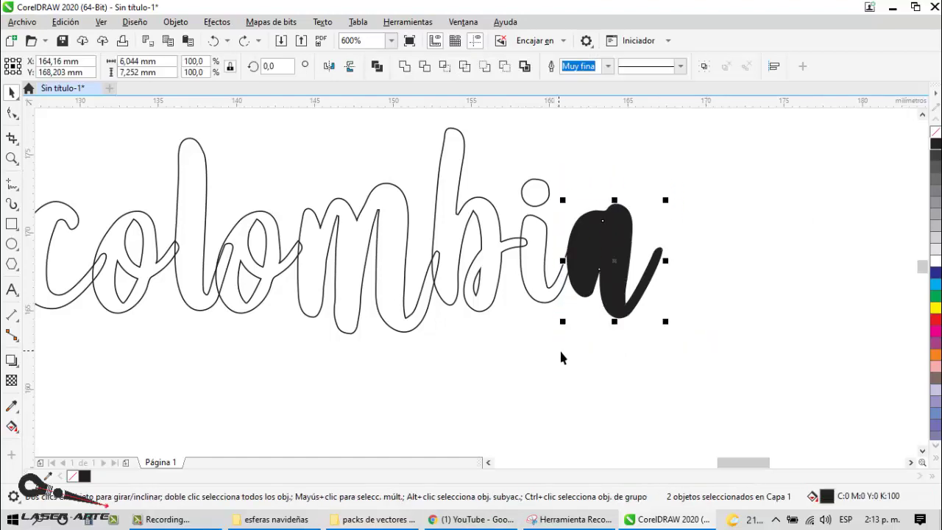
click(377, 67)
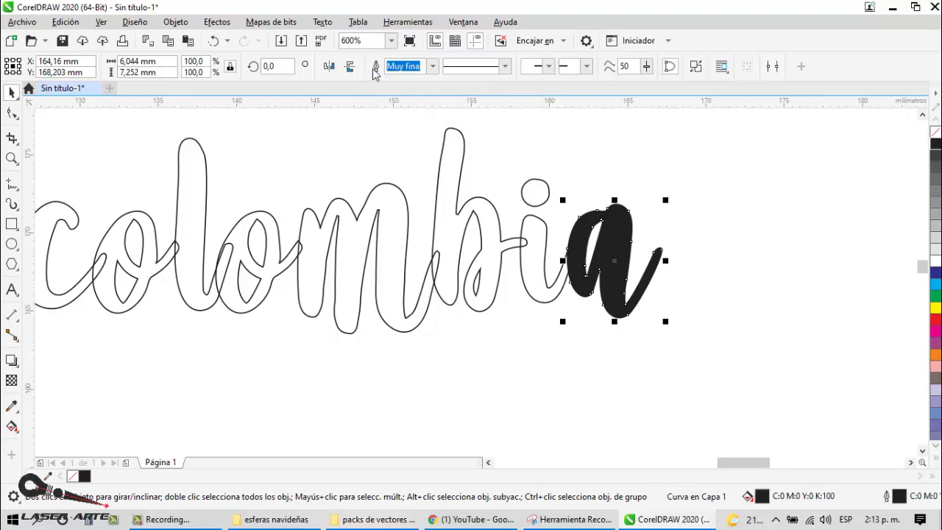
click(762, 217)
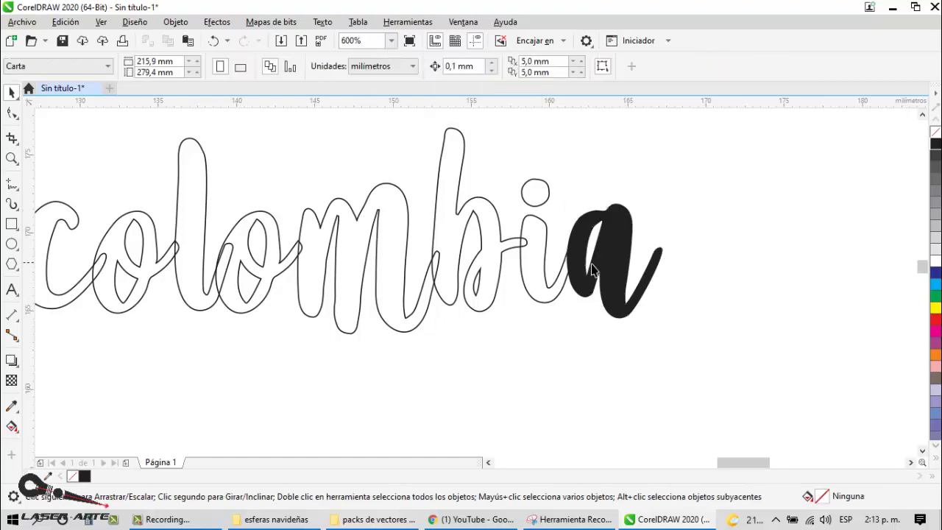
scroll(603, 242, down, 2)
scroll(602, 243, up, 4)
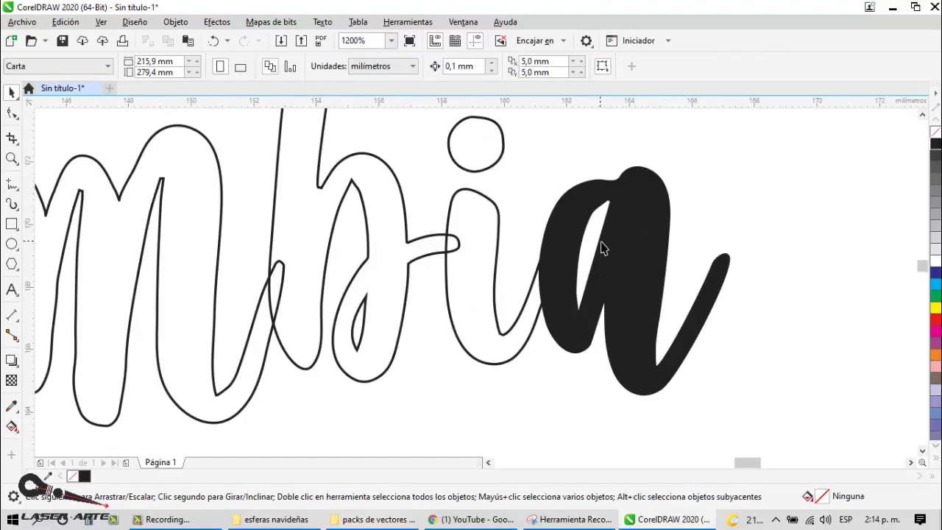
scroll(628, 240, down, 2)
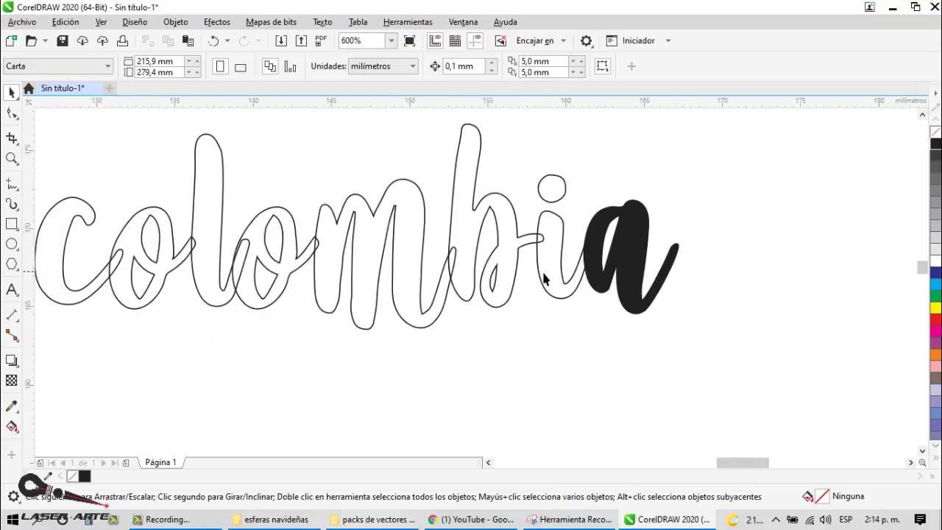
- Combine the "b" of enlarged outlined "colombia" with its inner shape and fill it black
click(500, 215)
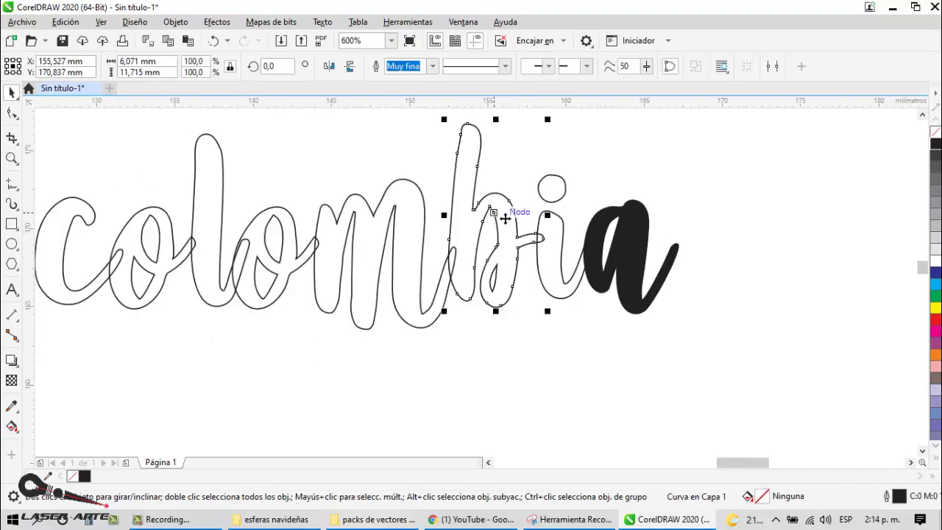
shift+click(503, 272)
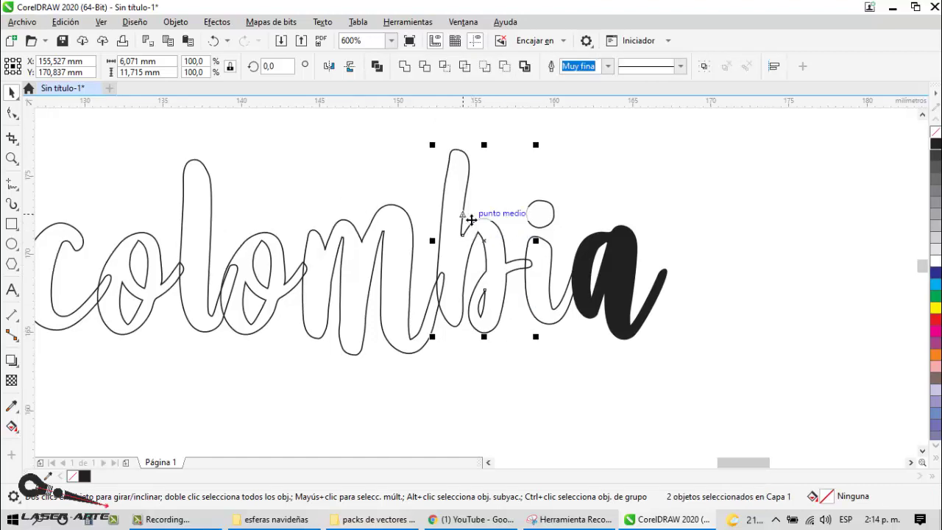
click(377, 66)
click(935, 144)
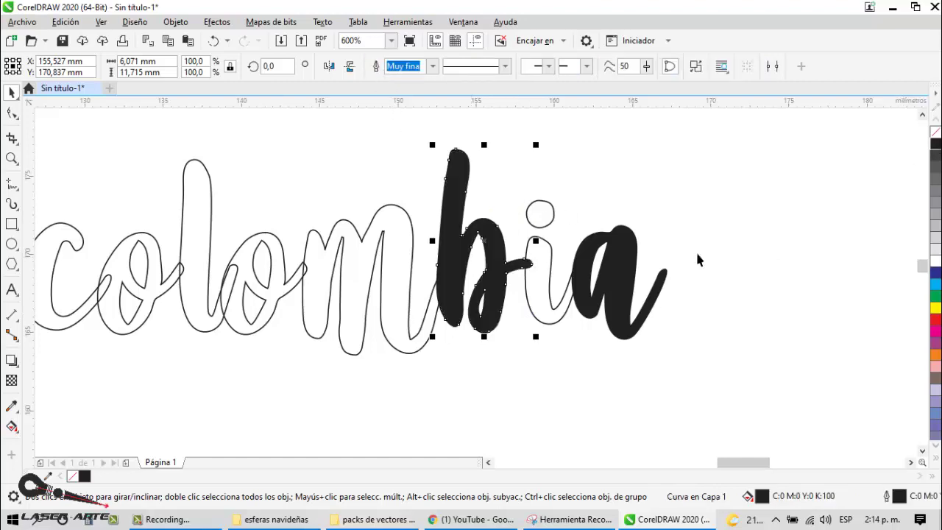
click(720, 204)
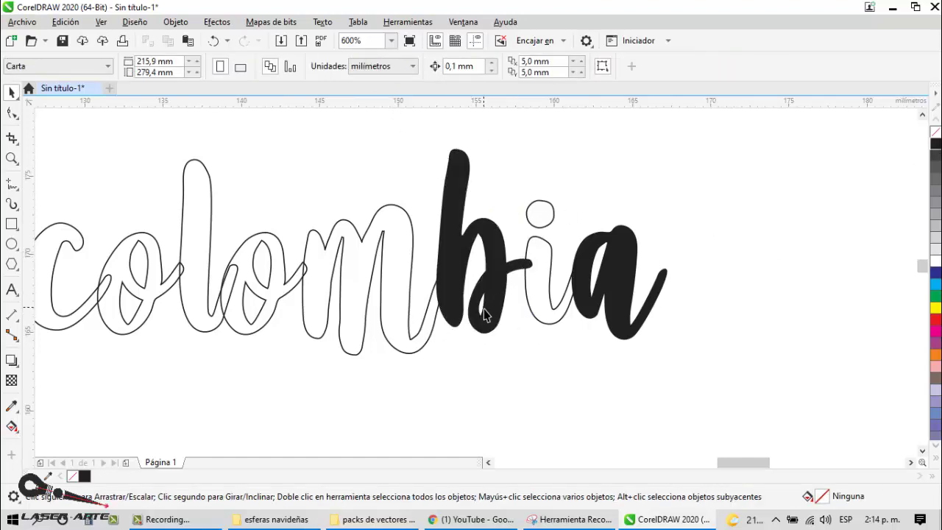
scroll(515, 316, down, 3)
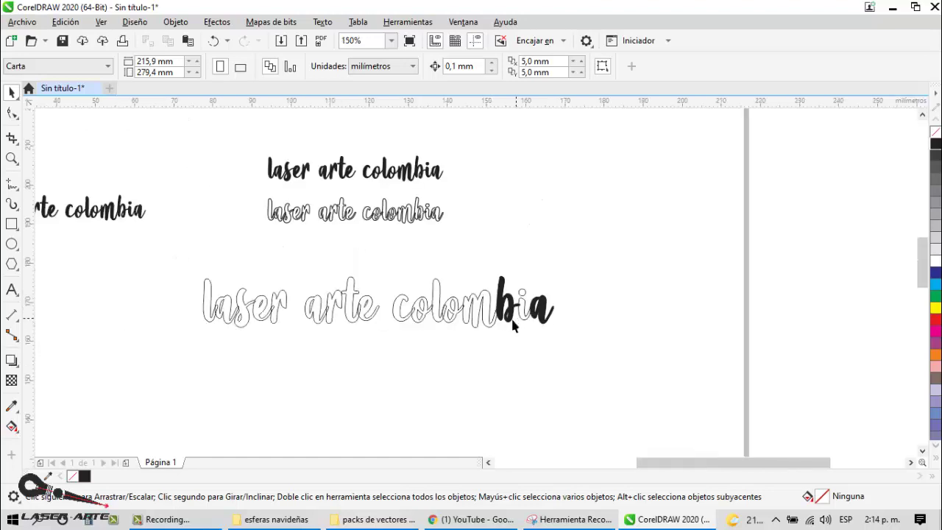
scroll(456, 318, up, 2)
scroll(455, 314, up, 2)
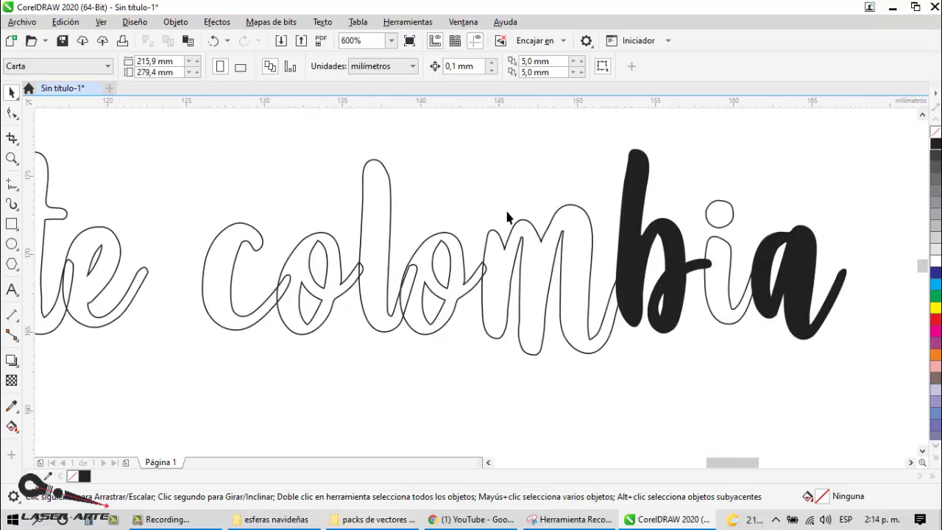
- Combine each of the two "o" letters in enlarged outlined "colombia" with its inner shapes into a single curve
drag(426, 320, 394, 350)
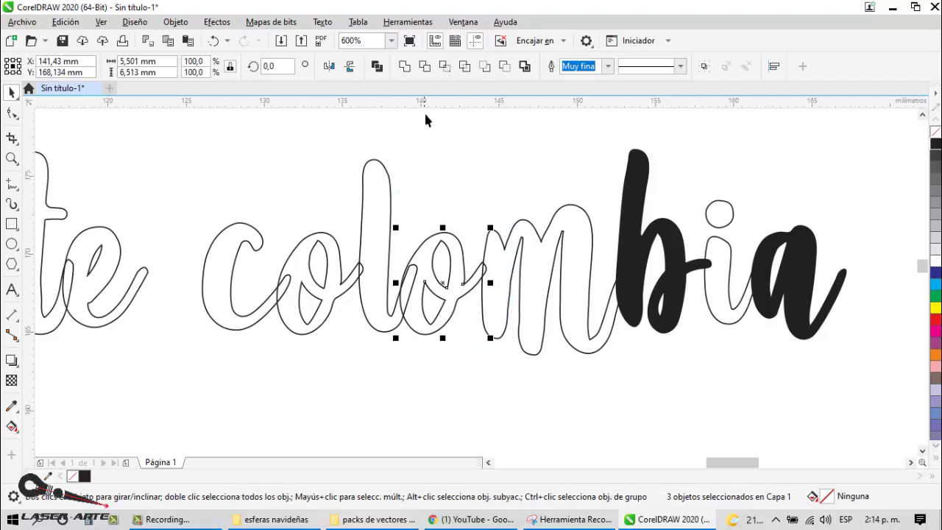
click(377, 66)
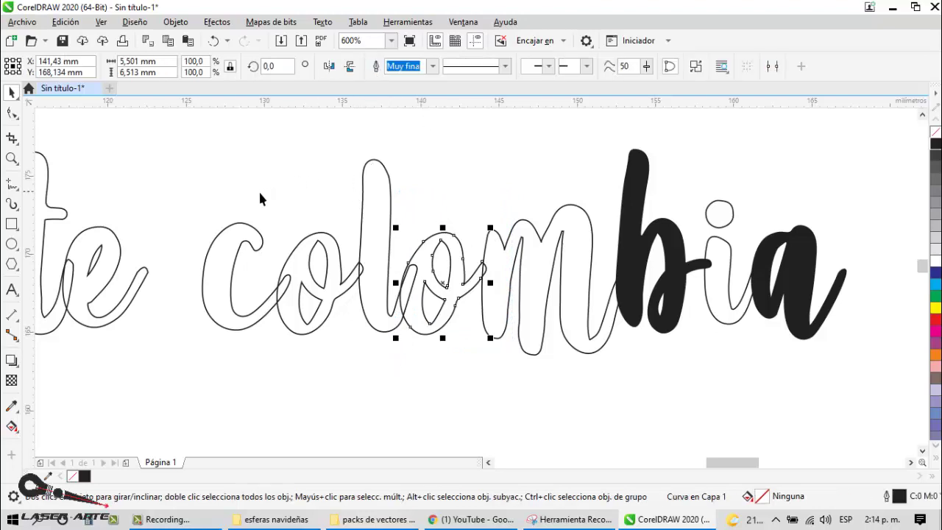
drag(259, 197, 375, 344)
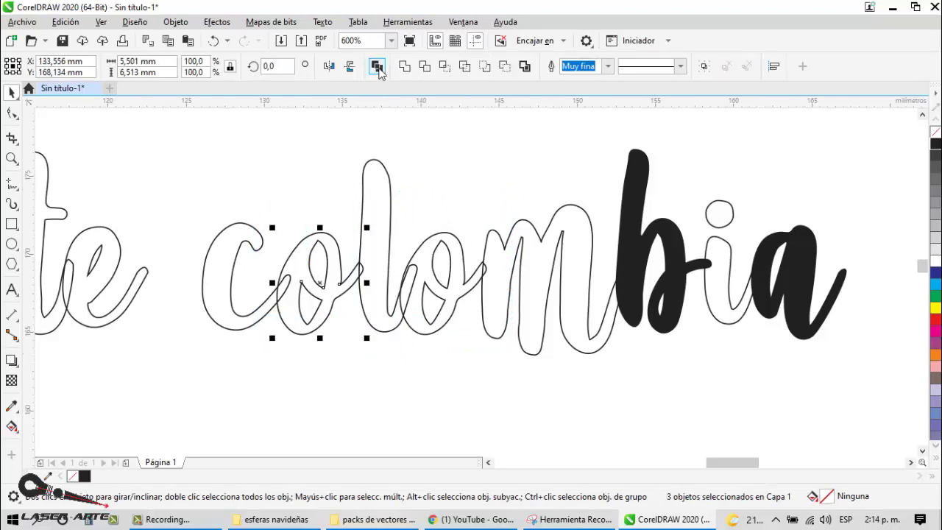
click(377, 67)
- Combine the "e" and the "a" of enlarged outlined "arte" with their respective inner shapes, one letter at a time
scroll(663, 156, down, 4)
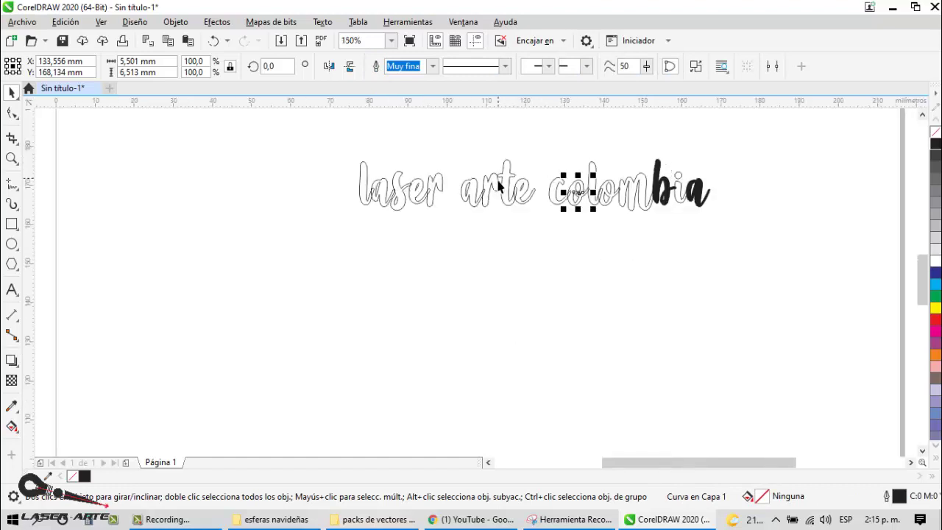
scroll(495, 188, up, 4)
drag(684, 166, 579, 290)
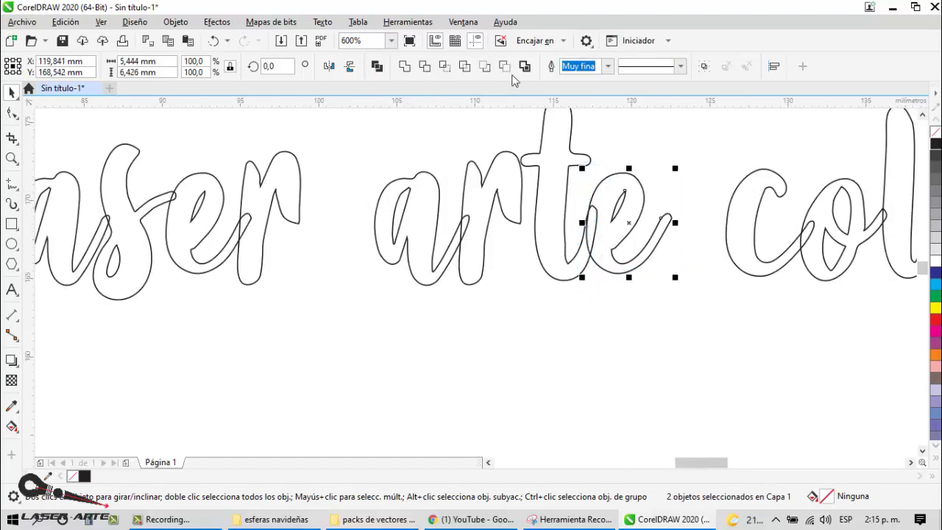
click(376, 66)
drag(348, 145, 451, 245)
drag(483, 312, 483, 312)
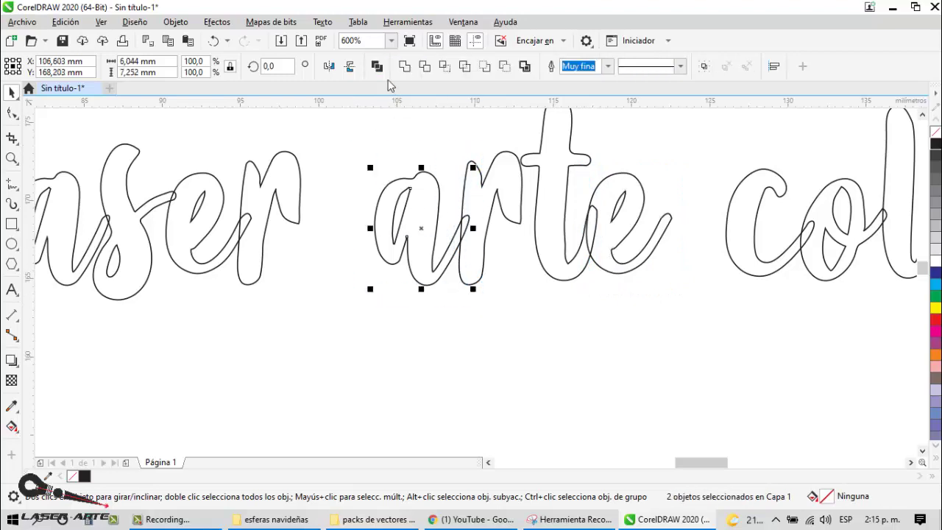
click(377, 67)
- Combine the "a" of enlarged outlined "laser" with its inner shape, undoing a trial move made before combining
scroll(545, 221, down, 2)
scroll(293, 229, up, 2)
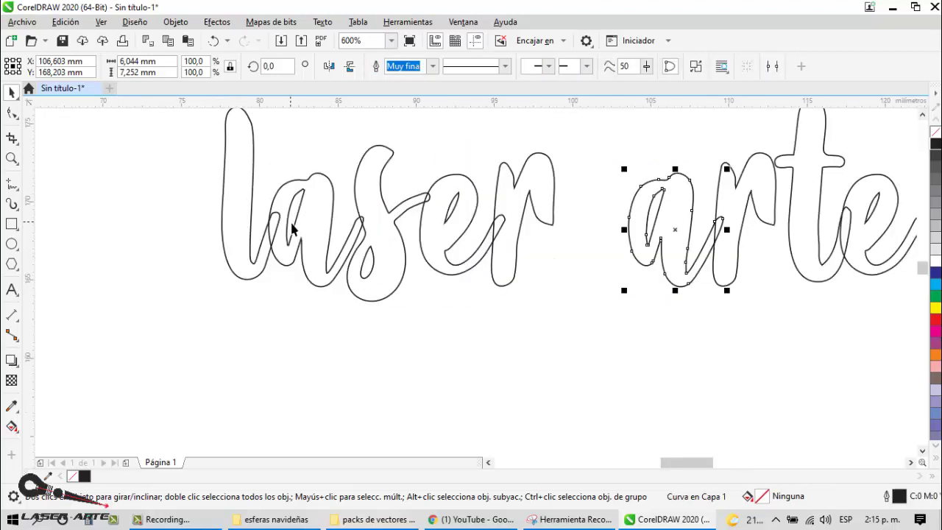
drag(261, 138, 380, 309)
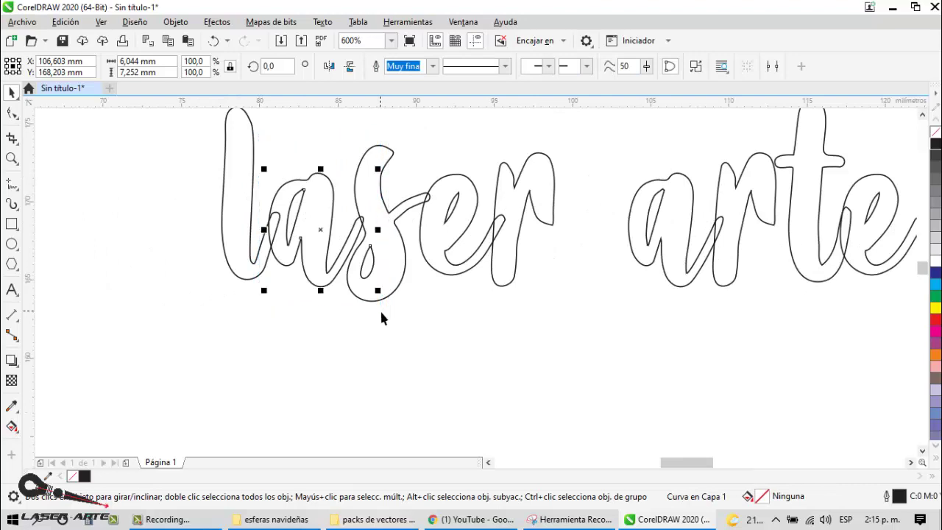
click(404, 215)
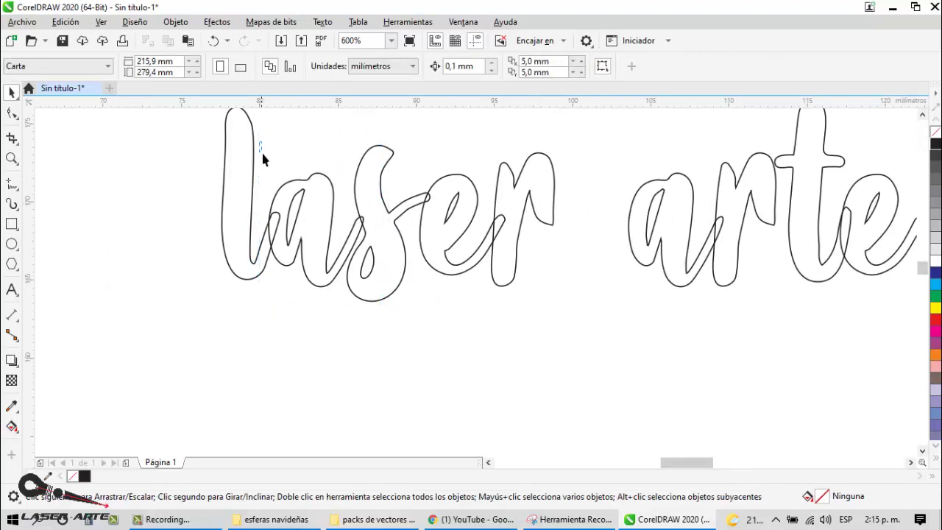
drag(260, 150, 368, 315)
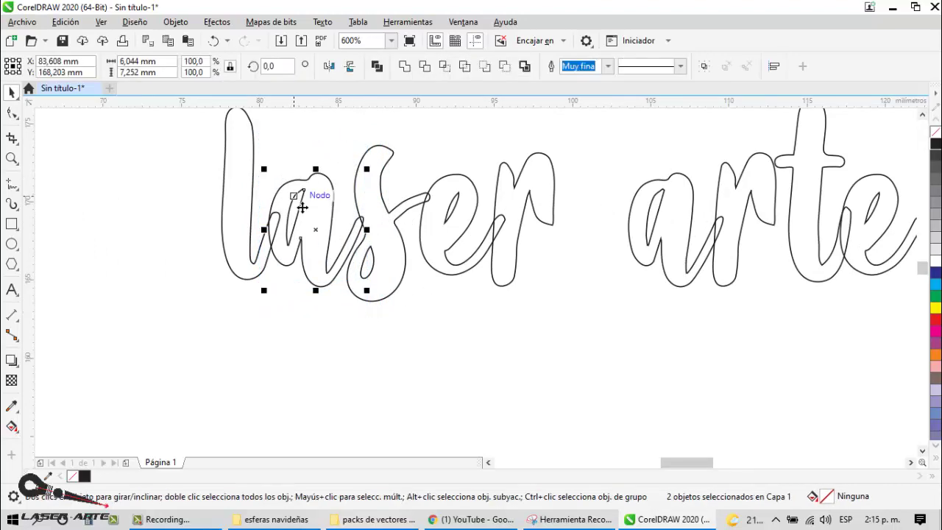
drag(301, 208, 265, 332)
key(ctrl+z)
click(377, 66)
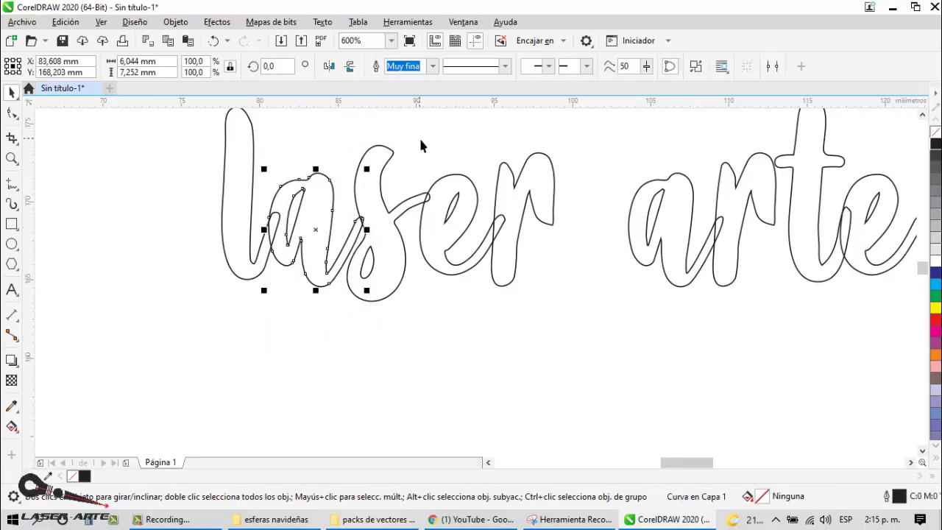
- Combine the "s" and the "e" of enlarged outlined "laser" with their respective inner shapes, one letter at a time
drag(432, 136, 339, 338)
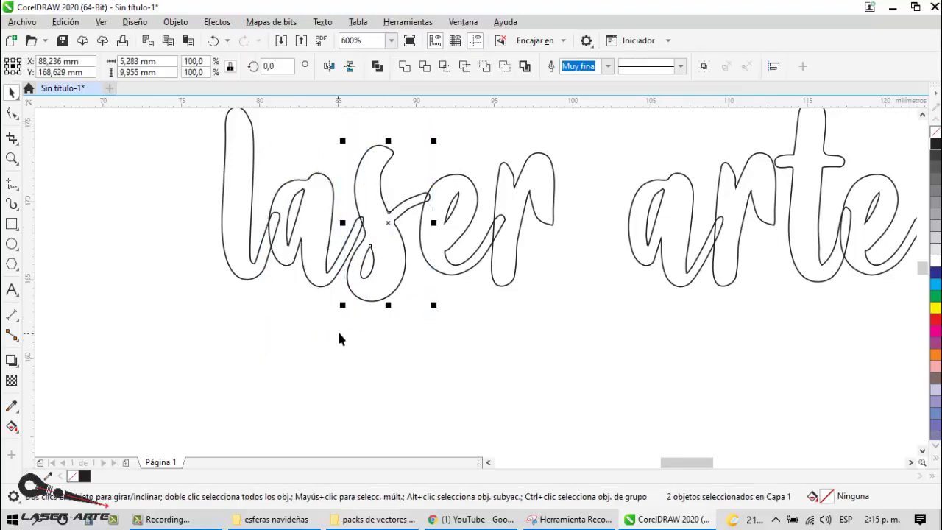
click(377, 67)
click(512, 134)
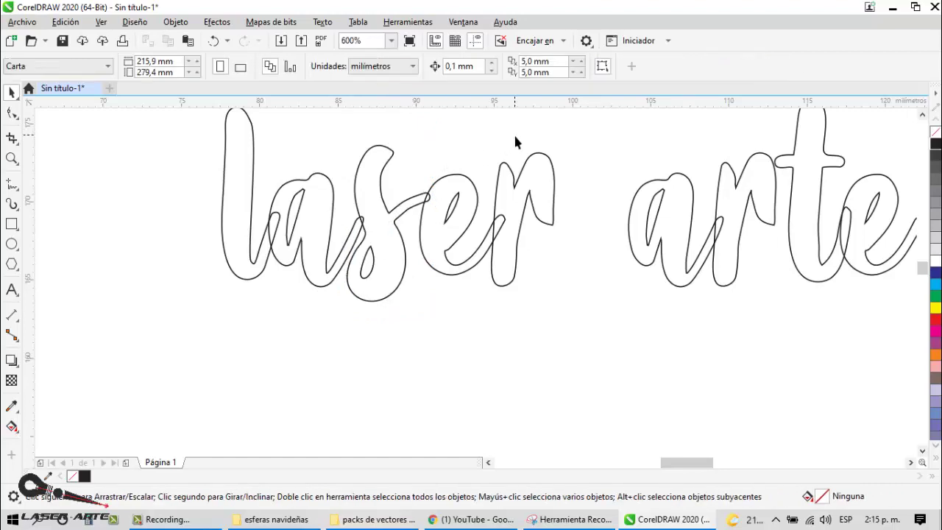
drag(512, 133, 417, 314)
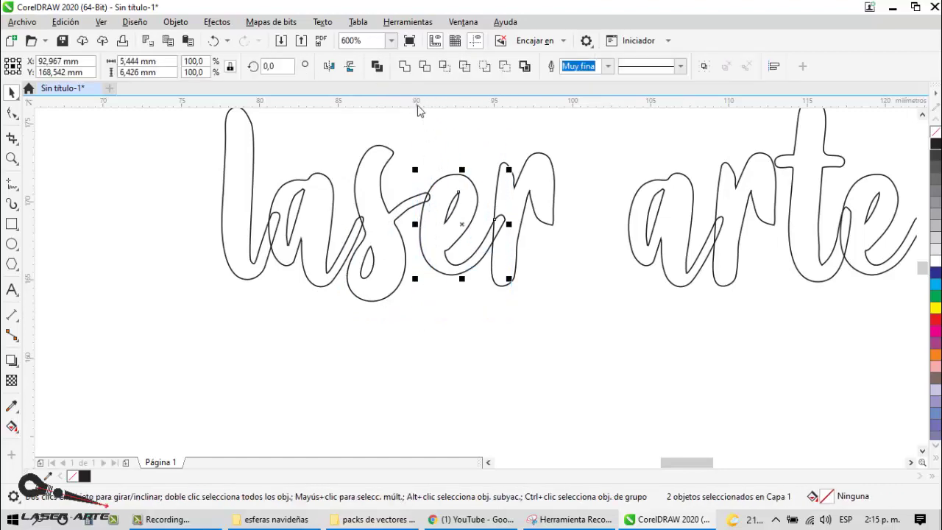
click(376, 66)
click(592, 244)
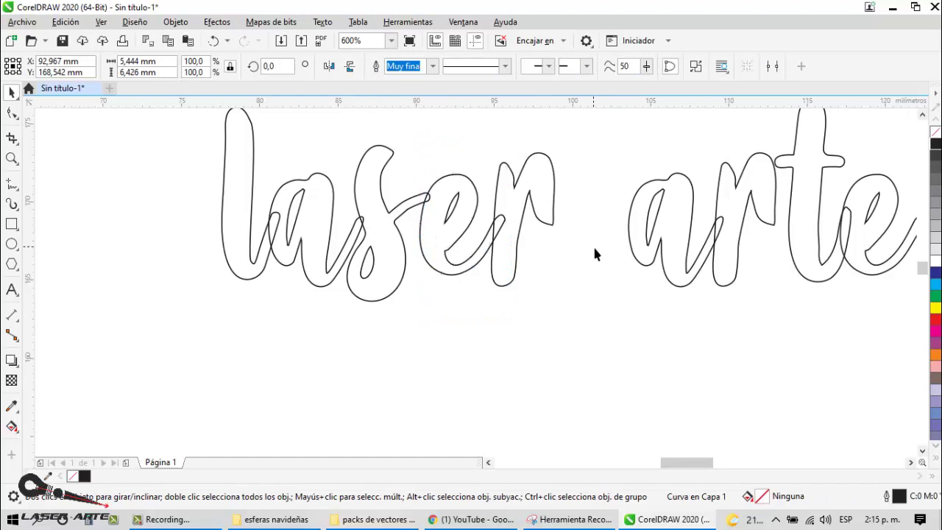
- Fill all letters of the enlarged "laser arte colombia" with black and inspect the open counters
scroll(355, 282, down, 4)
drag(843, 323, 253, 195)
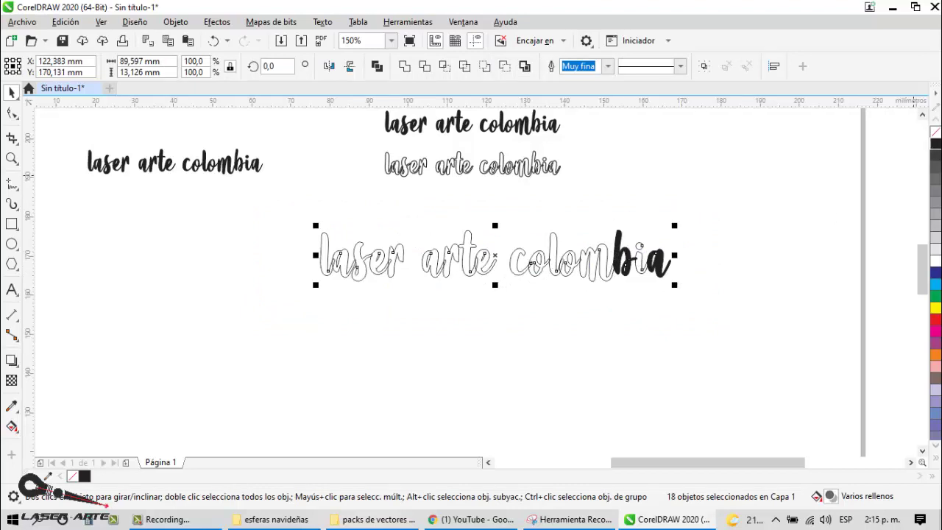
click(776, 228)
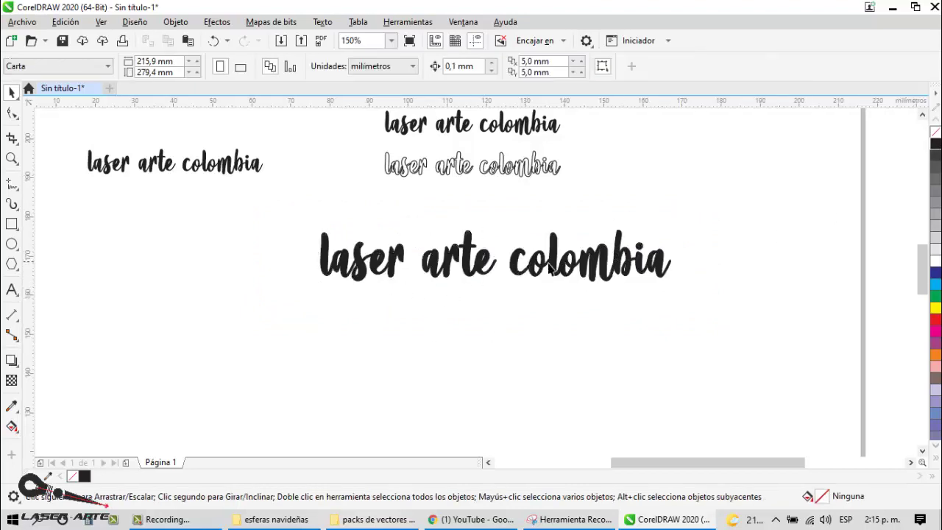
scroll(667, 270, up, 2)
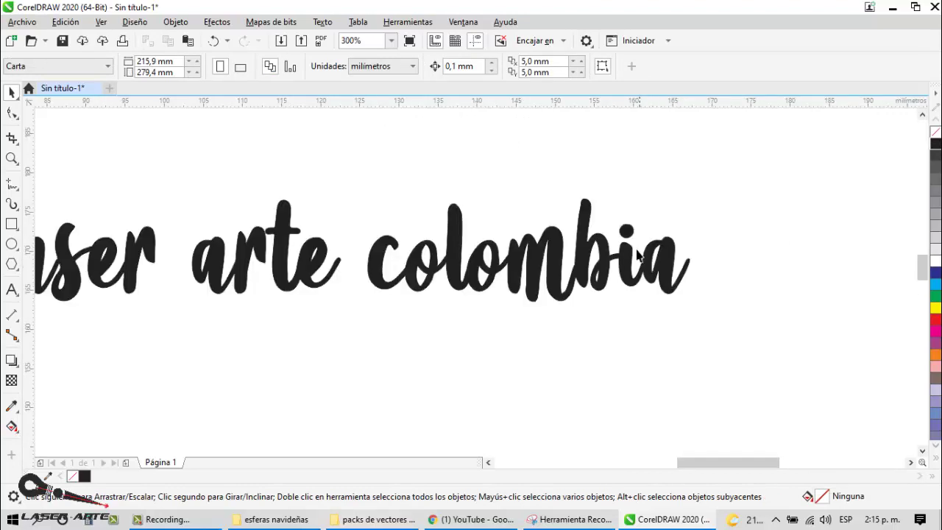
scroll(521, 250, down, 2)
- Remove the fill from all letters of the enlarged "laser arte colombia", leaving only their outlines
drag(666, 298, 229, 212)
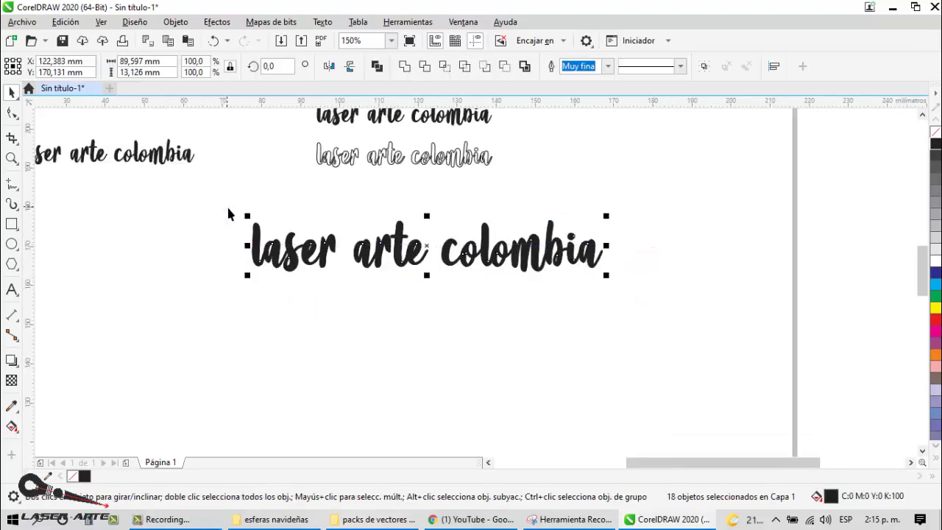
click(934, 135)
click(297, 301)
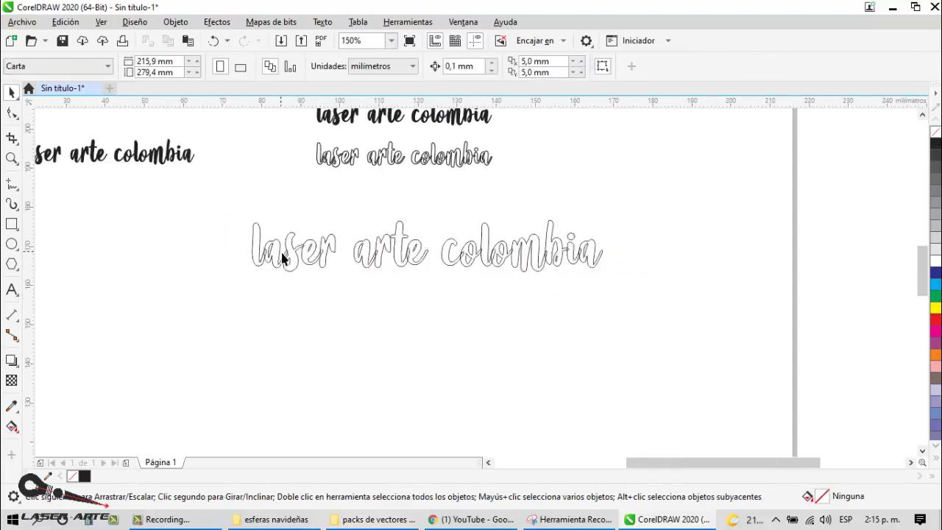
- Weld the five letters of enlarged "laser" into one continuous curve and inspect the joins between the letters
scroll(282, 256, up, 2)
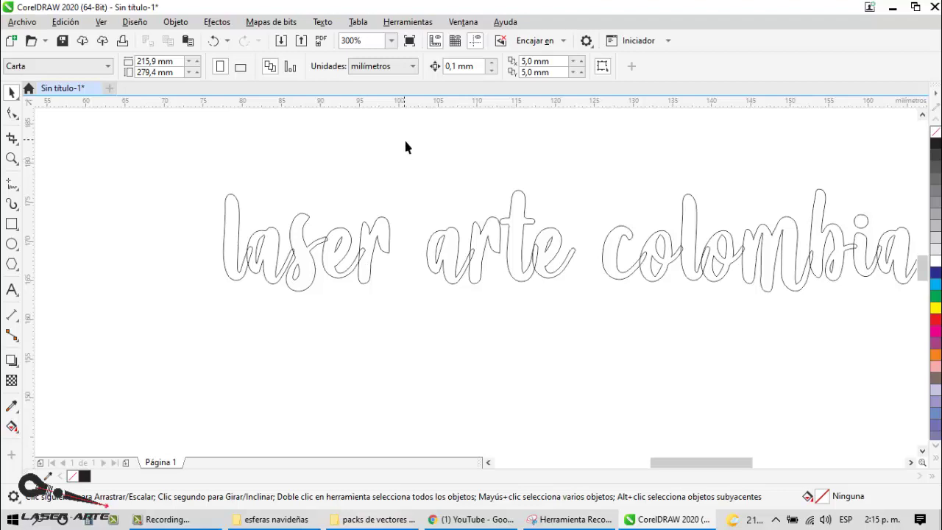
drag(197, 315, 197, 314)
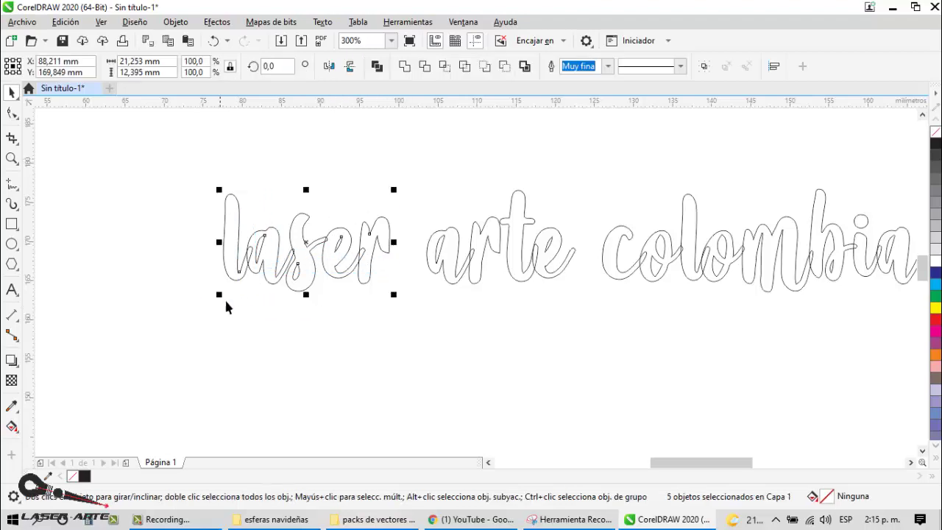
click(405, 67)
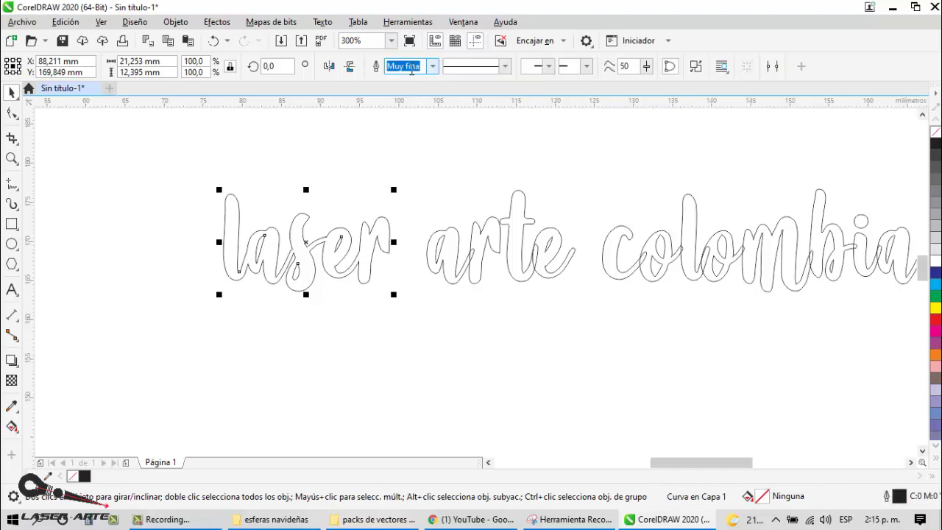
scroll(315, 270, up, 4)
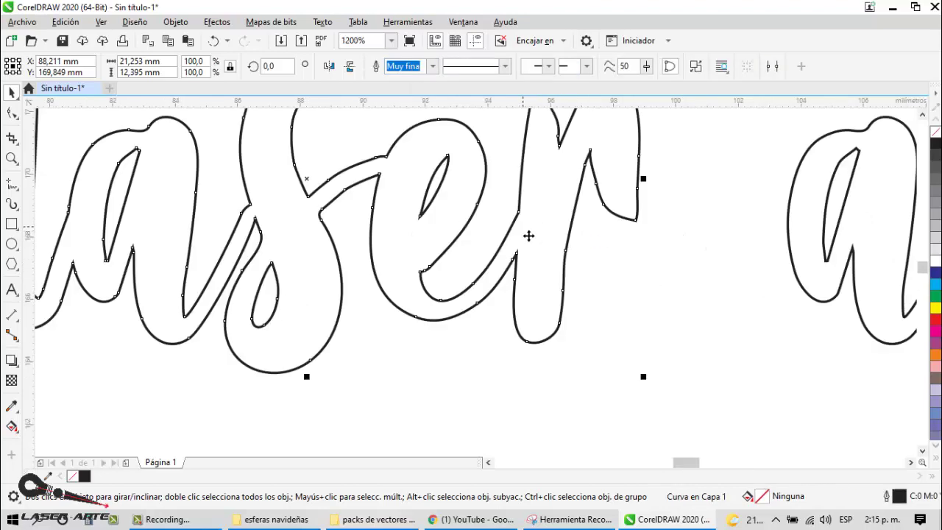
scroll(528, 237, down, 2)
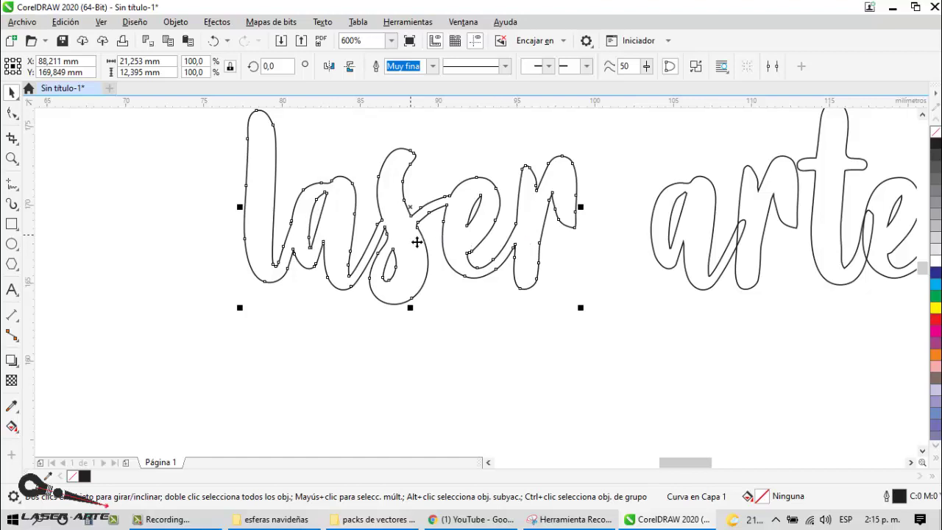
scroll(355, 242, down, 2)
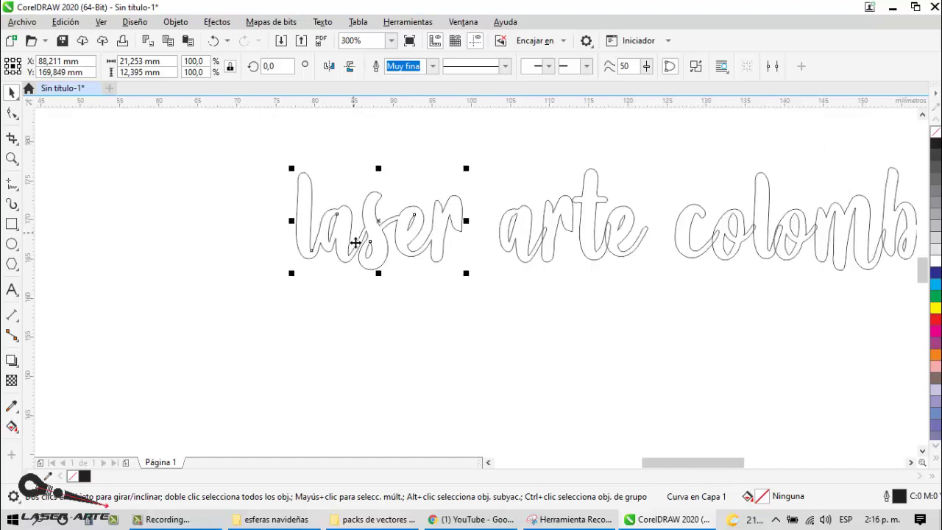
- Delete the overlapping segments between the "t" and "e" of enlarged "arte" with the Virtual Segment Delete tool
click(612, 328)
scroll(621, 242, up, 2)
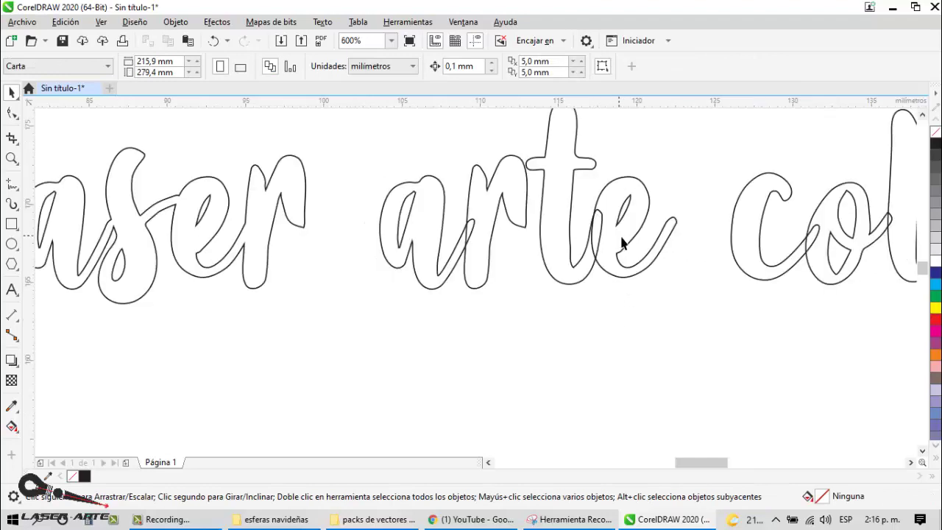
scroll(470, 247, down, 2)
scroll(466, 255, up, 2)
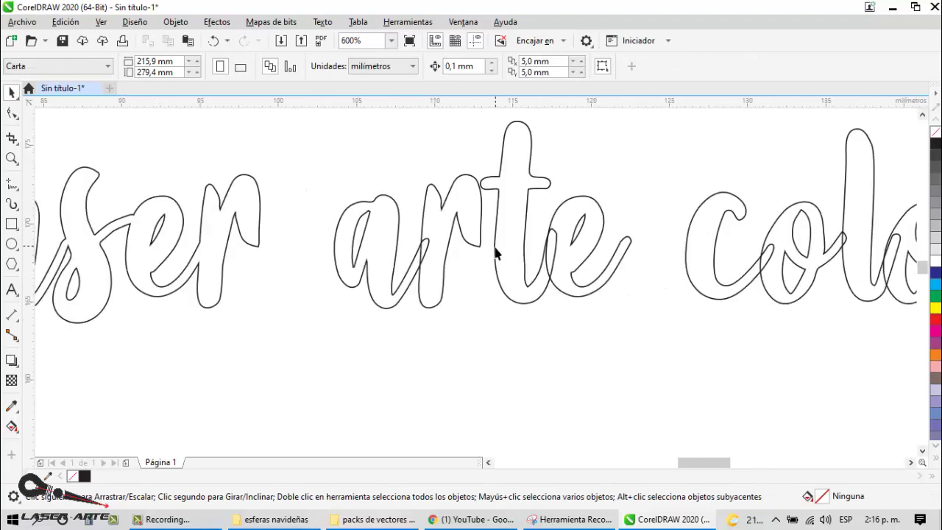
click(12, 137)
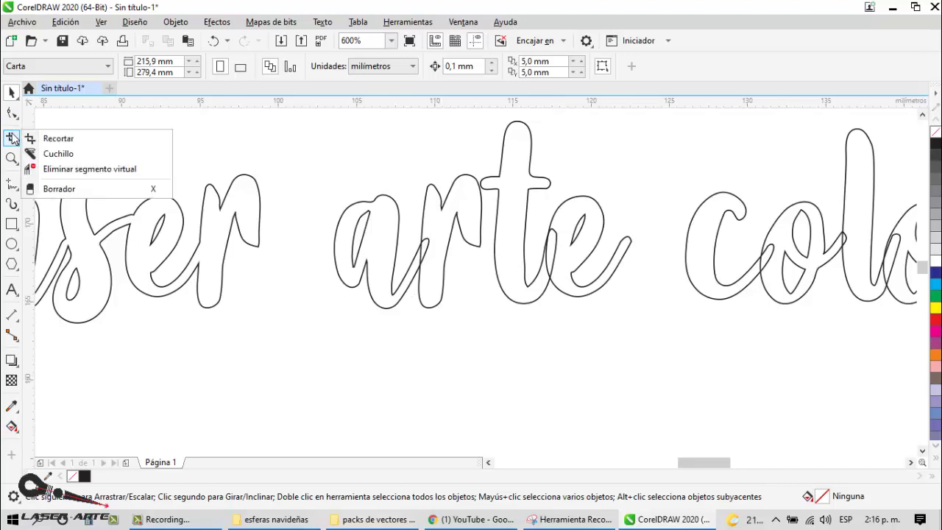
click(76, 166)
scroll(576, 279, up, 3)
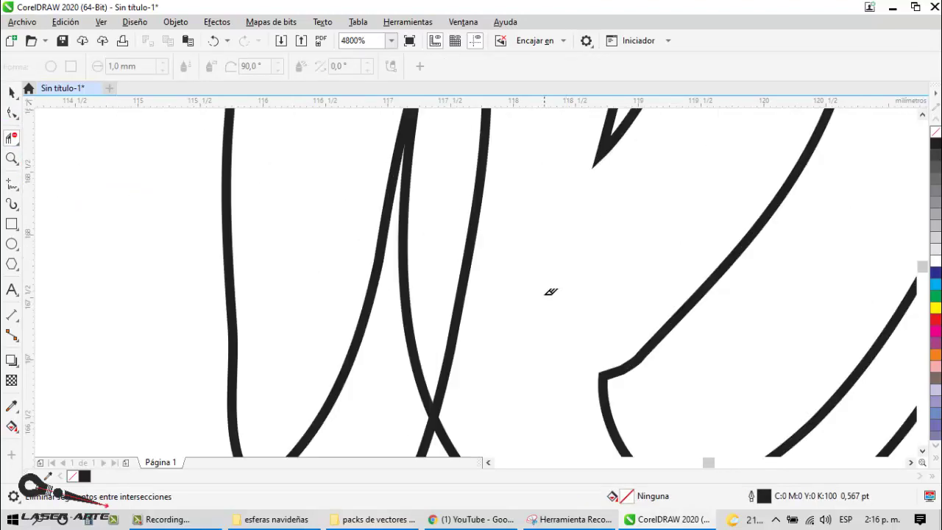
drag(442, 296, 406, 368)
scroll(573, 234, down, 3)
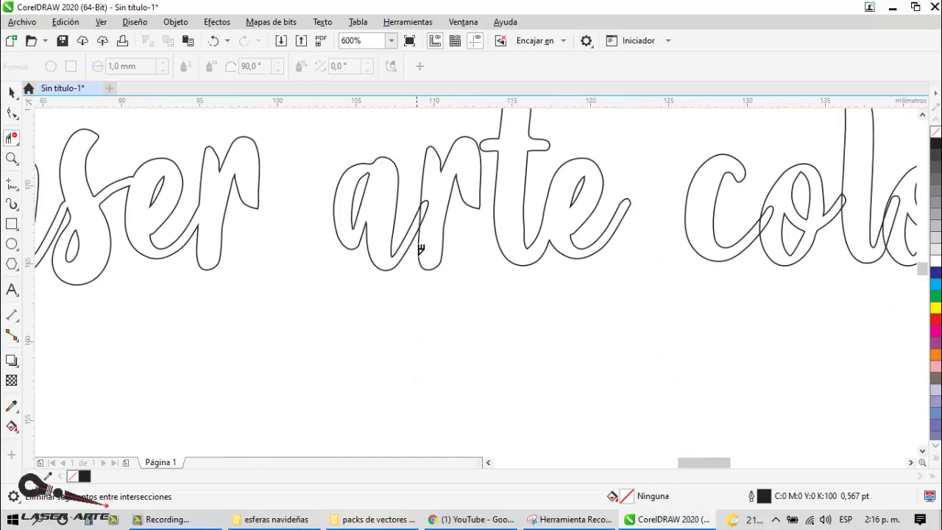
- Delete the overlapping segments where the "a" meets the "r" in enlarged "arte"
scroll(420, 250, up, 4)
drag(410, 197, 494, 232)
scroll(494, 235, down, 5)
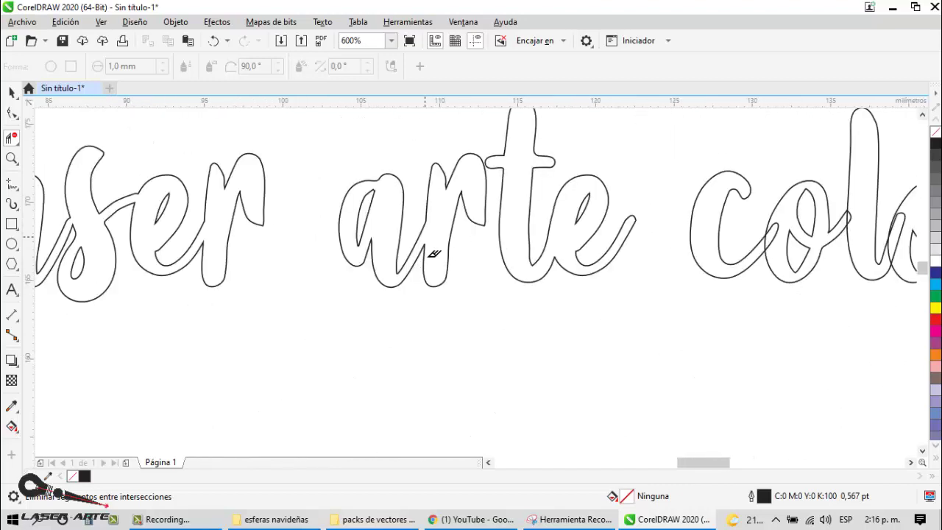
click(12, 91)
- Weld all the letters of enlarged "colombia" into one continuous curve
scroll(619, 176, down, 1)
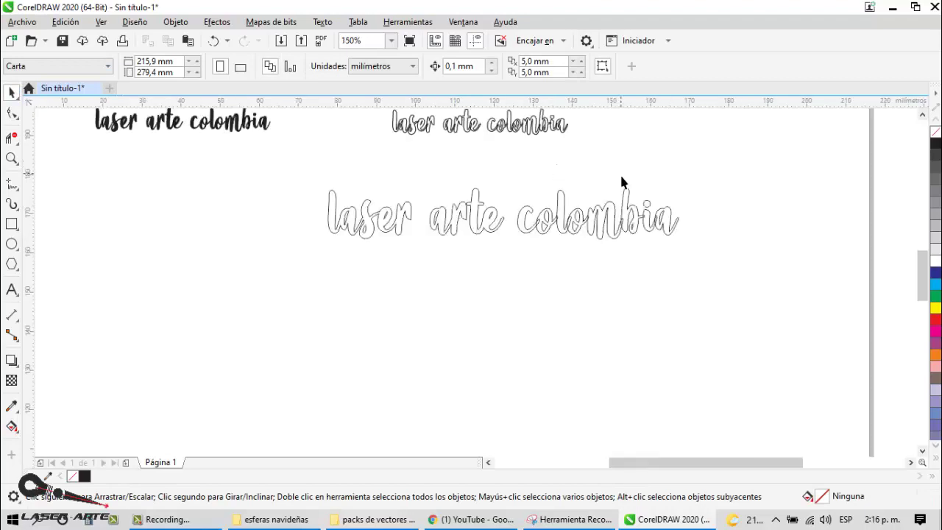
scroll(617, 190, up, 1)
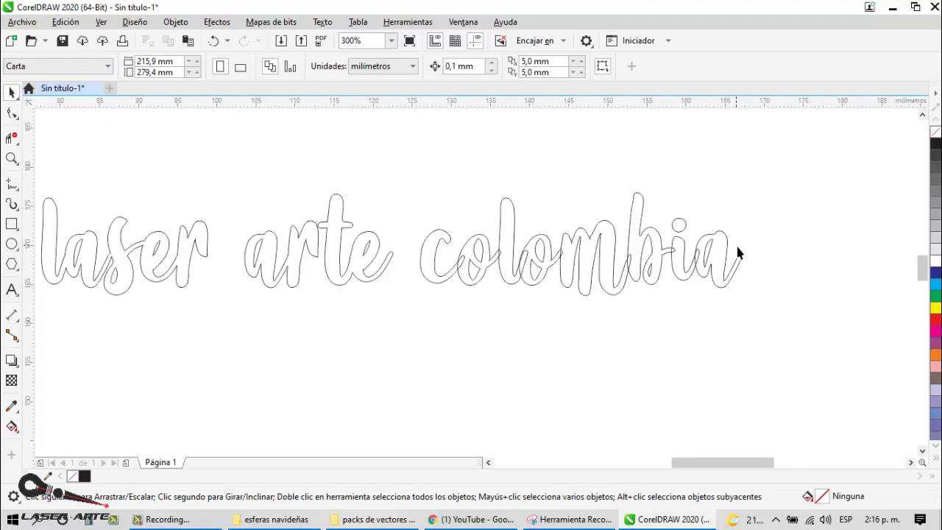
click(722, 259)
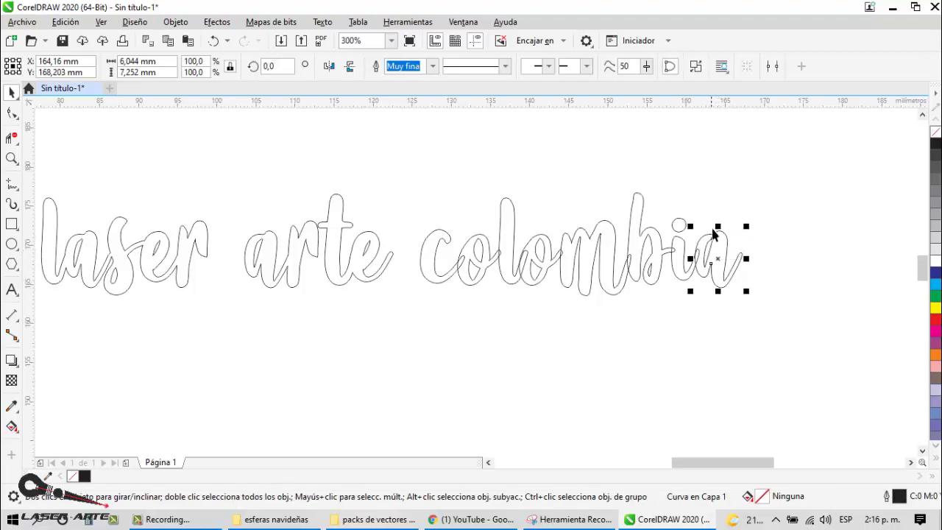
click(700, 168)
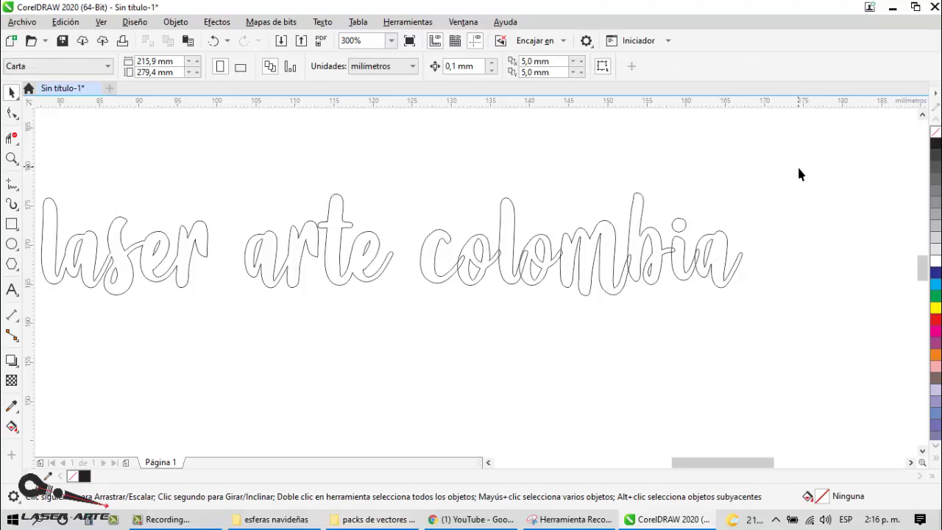
drag(477, 294, 411, 341)
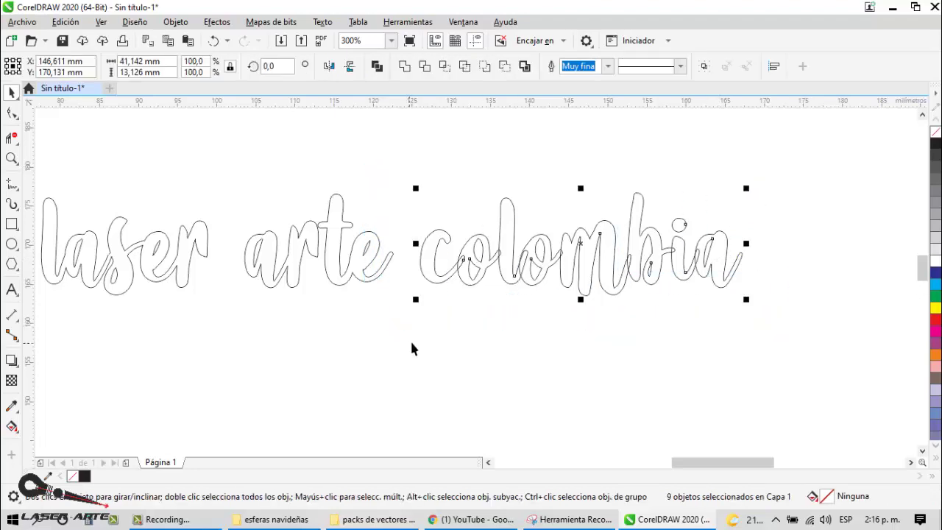
click(403, 67)
click(518, 159)
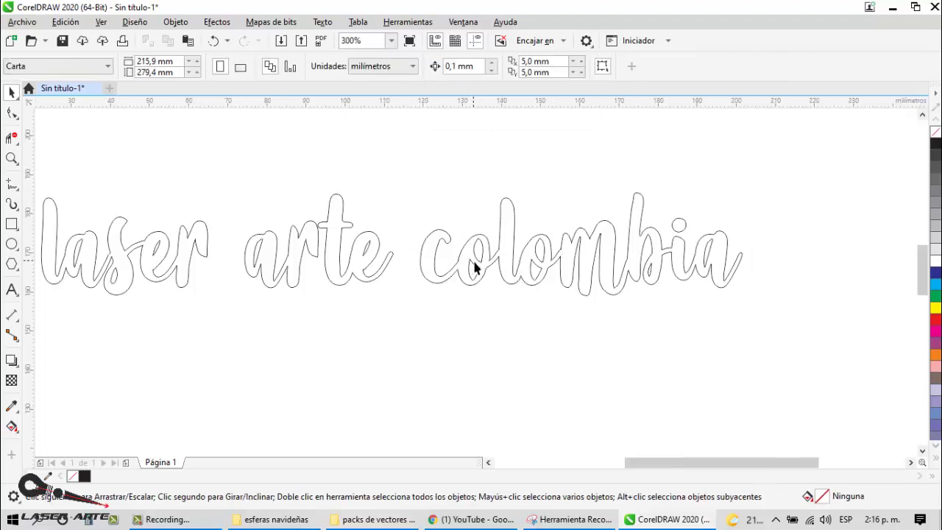
- Fill the whole enlarged "laser arte colombia" with black and check which letters of "arte" take the fill
scroll(504, 268, down, 2)
drag(263, 323, 265, 322)
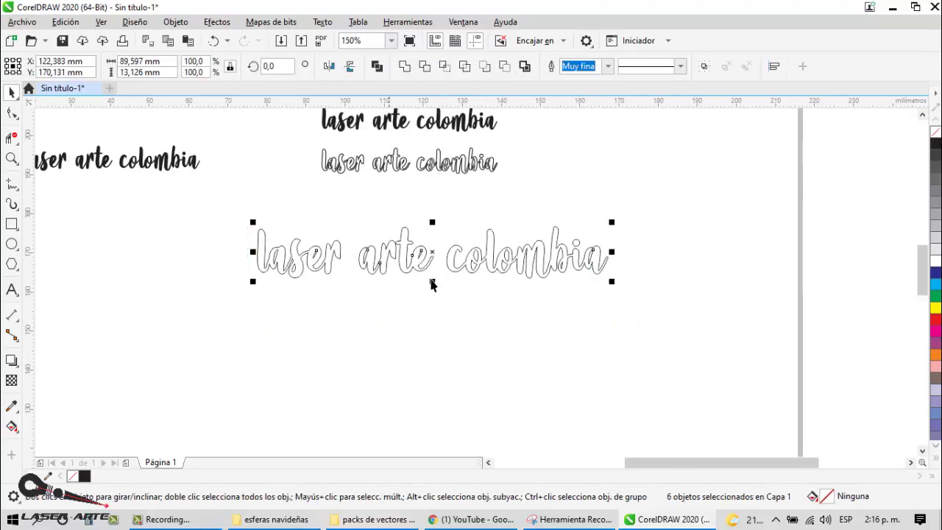
click(935, 143)
click(781, 199)
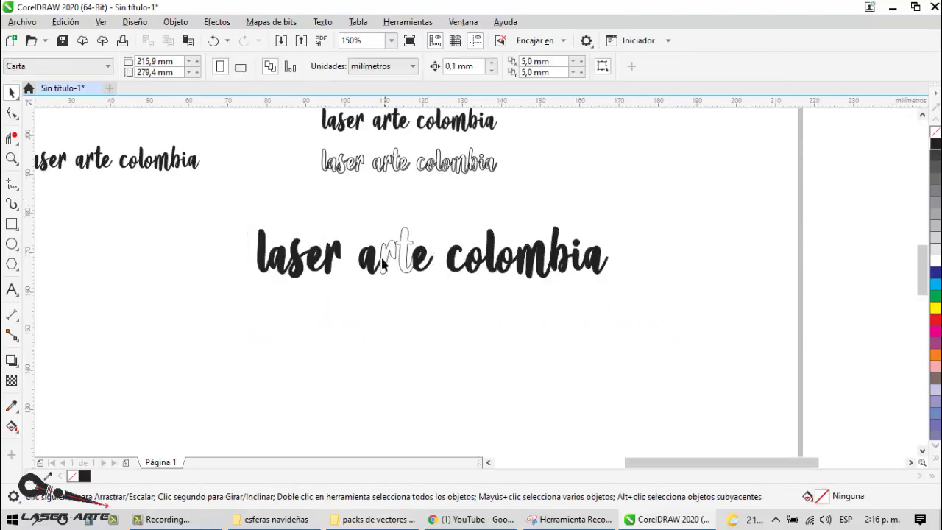
scroll(339, 259, up, 3)
scroll(437, 226, down, 1)
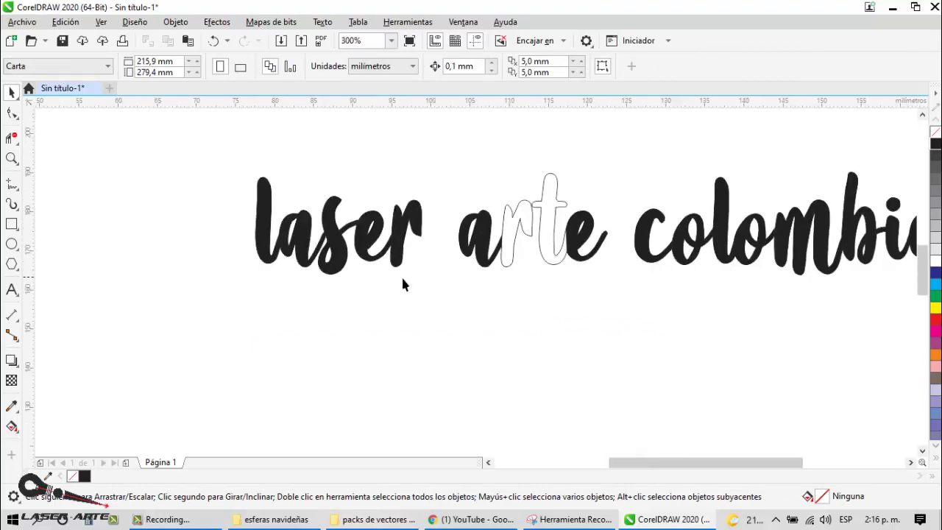
scroll(401, 275, down, 1)
scroll(465, 253, up, 1)
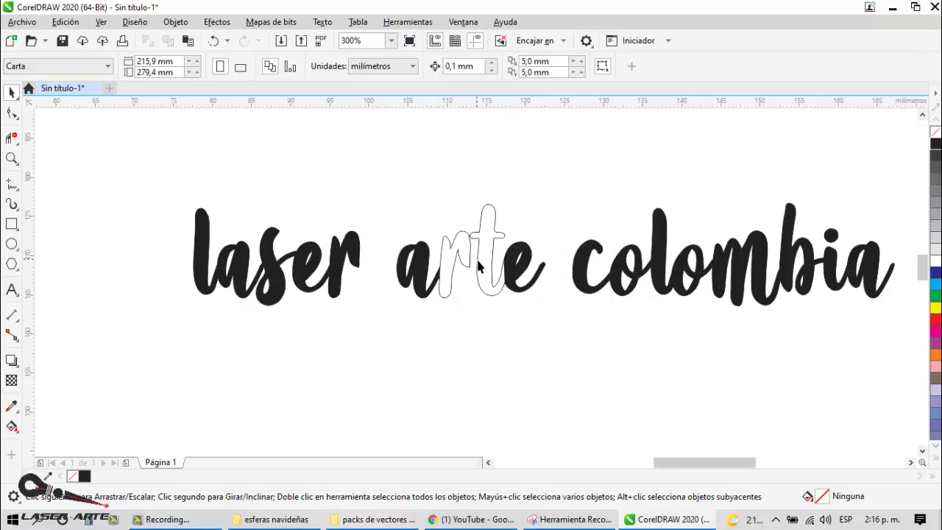
scroll(479, 266, down, 1)
scroll(436, 262, up, 3)
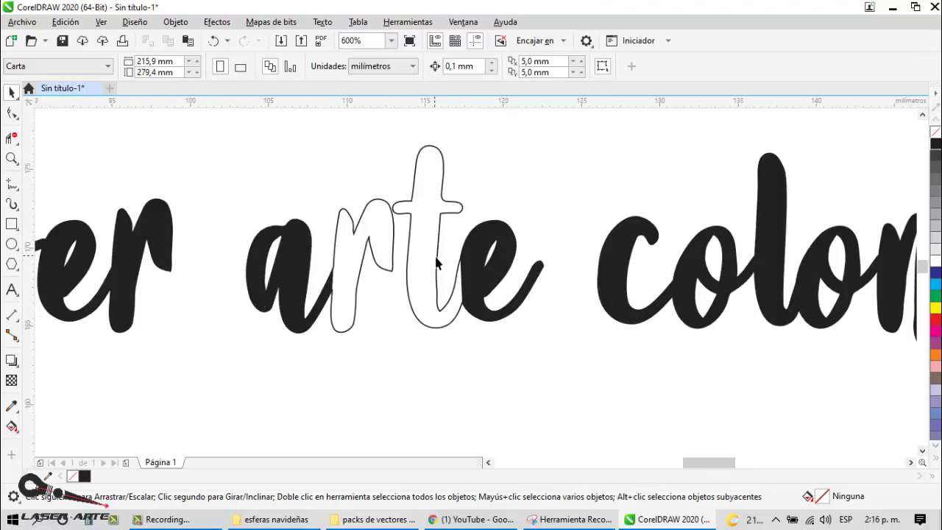
- Move the unfilled "t" of enlarged "arte" away from the "e" to inspect its outline, and undo the move
drag(437, 261, 408, 242)
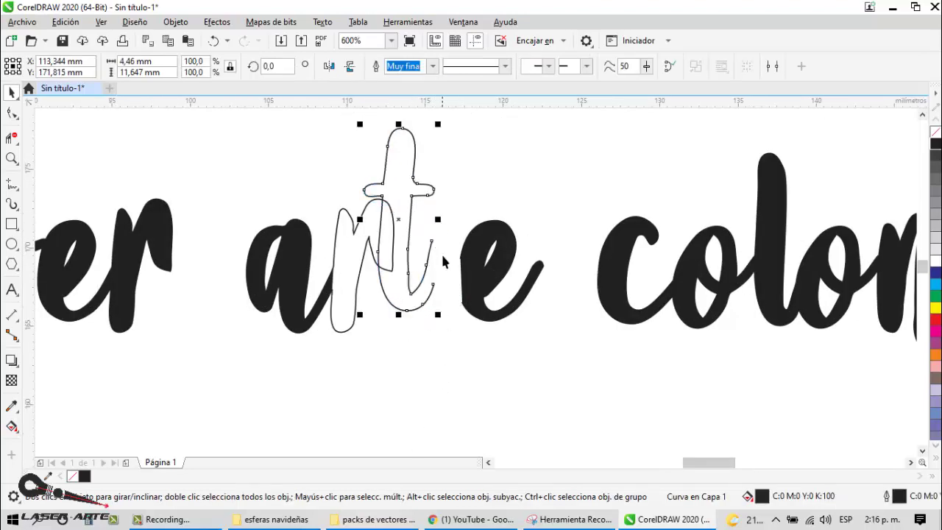
key(ctrl+z)
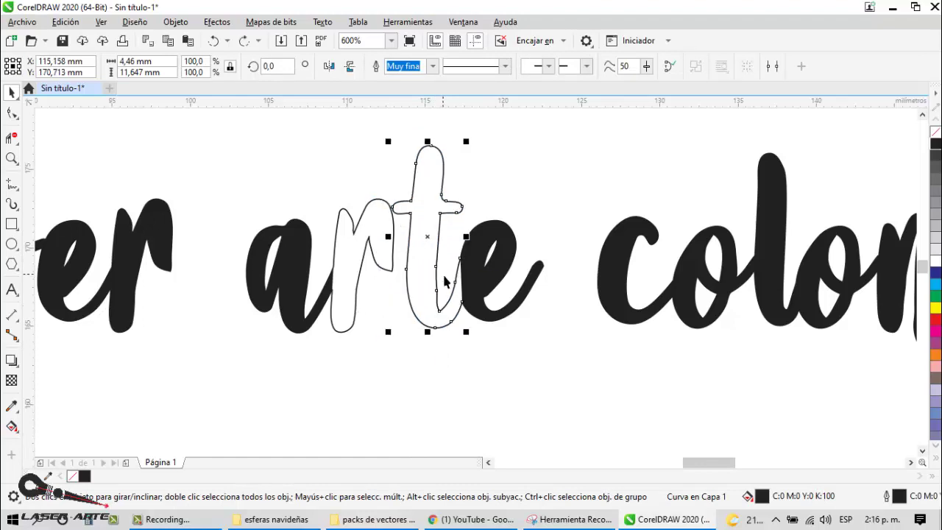
scroll(444, 276, down, 2)
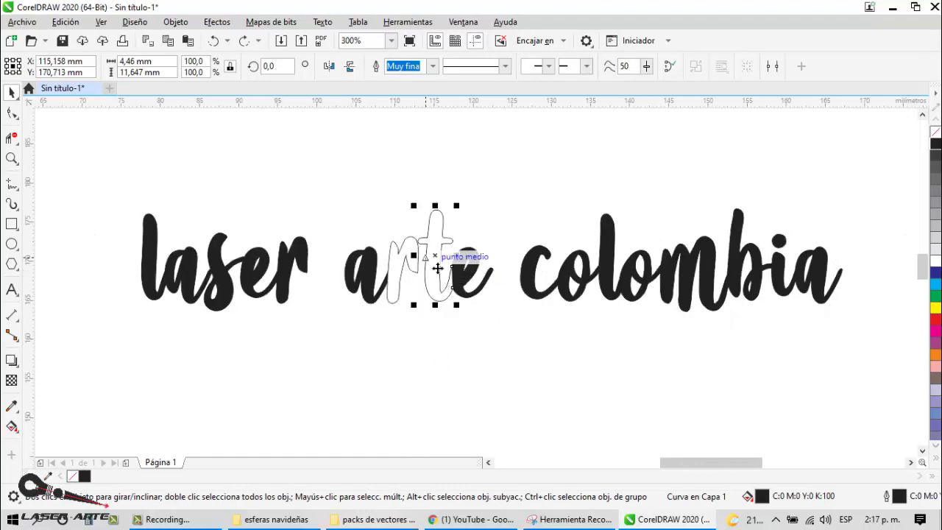
scroll(551, 225, down, 1)
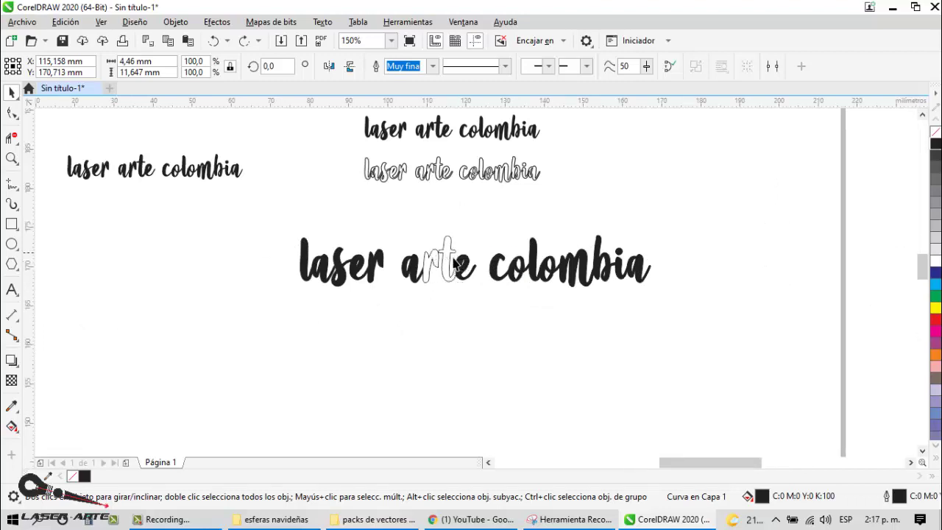
scroll(454, 263, up, 1)
click(507, 210)
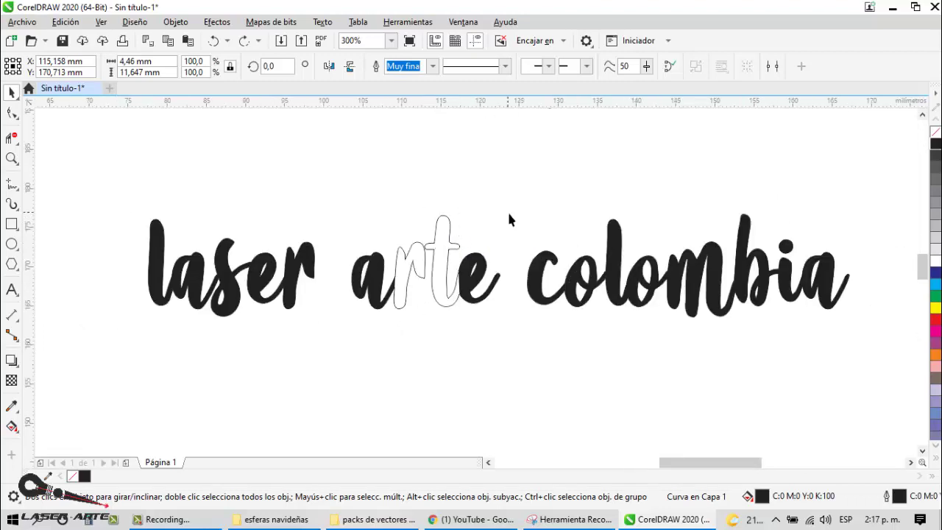
- Remove the black fill from the whole enlarged lettering, leaving only the outlines
scroll(487, 221, down, 1)
drag(373, 297, 292, 326)
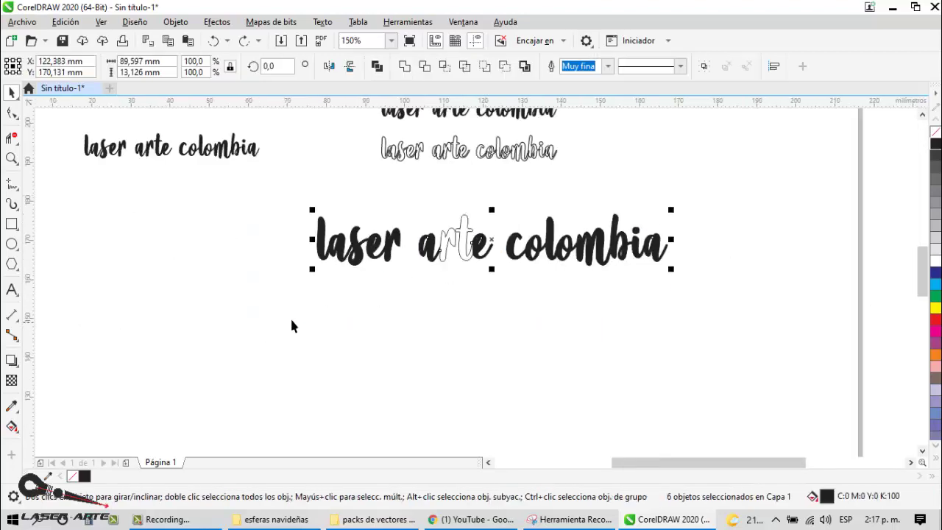
click(936, 138)
click(498, 262)
scroll(544, 250, up, 1)
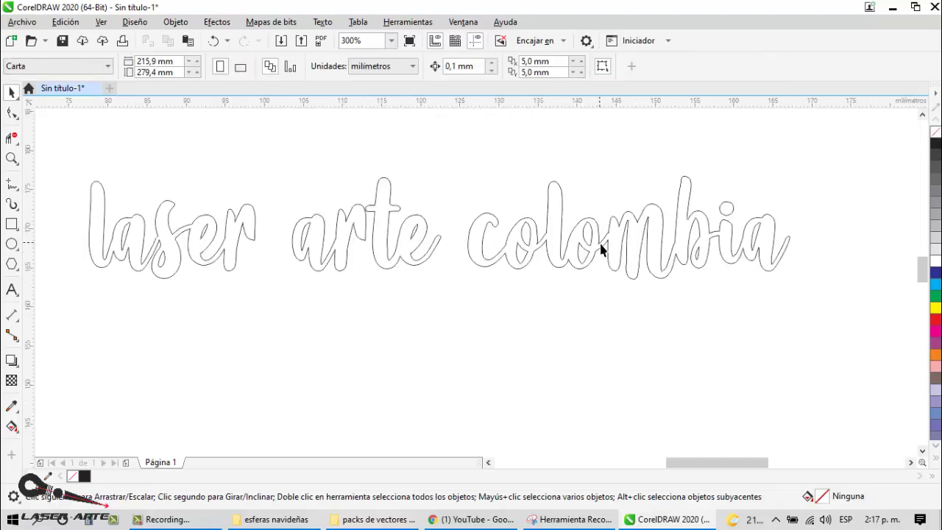
- Move the welded "colombia" aside to check that it is one piece, and return it beside "arte"
drag(601, 250, 630, 323)
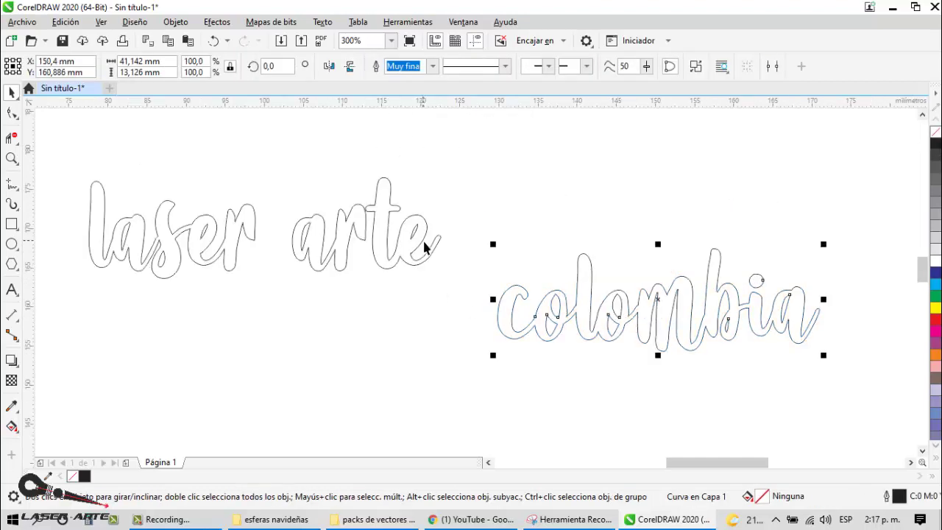
mouse_move(425, 248)
mouse_down()
mouse_move(420, 298)
mouse_move(415, 234)
mouse_up()
drag(515, 309, 486, 237)
click(435, 136)
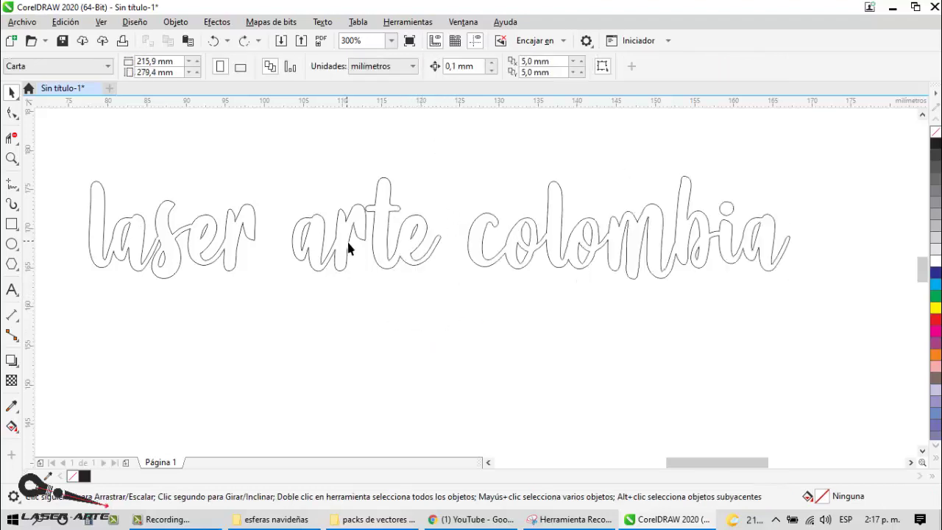
- Examine the joins between the letters of enlarged "arte" and which pieces the word consists of
scroll(371, 243, up, 2)
scroll(378, 242, down, 2)
scroll(381, 204, up, 2)
scroll(380, 206, down, 2)
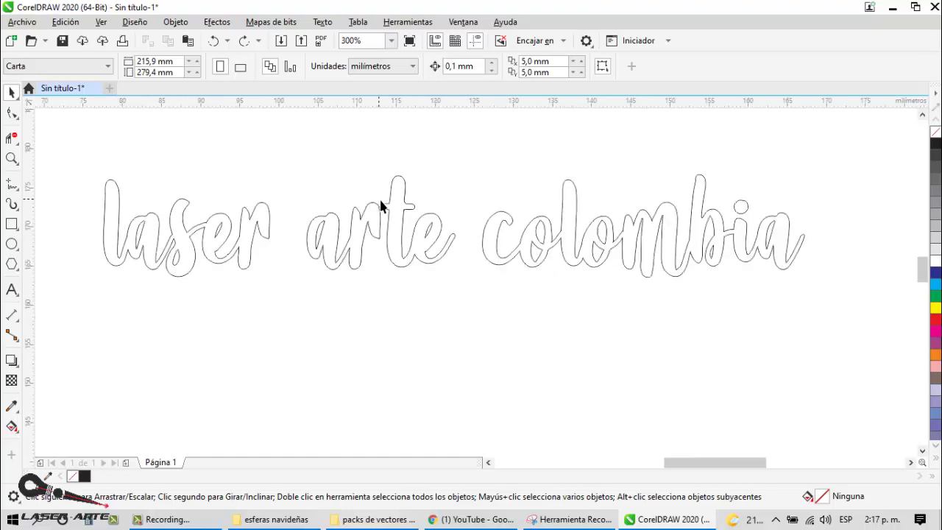
scroll(393, 185, up, 2)
scroll(397, 202, down, 2)
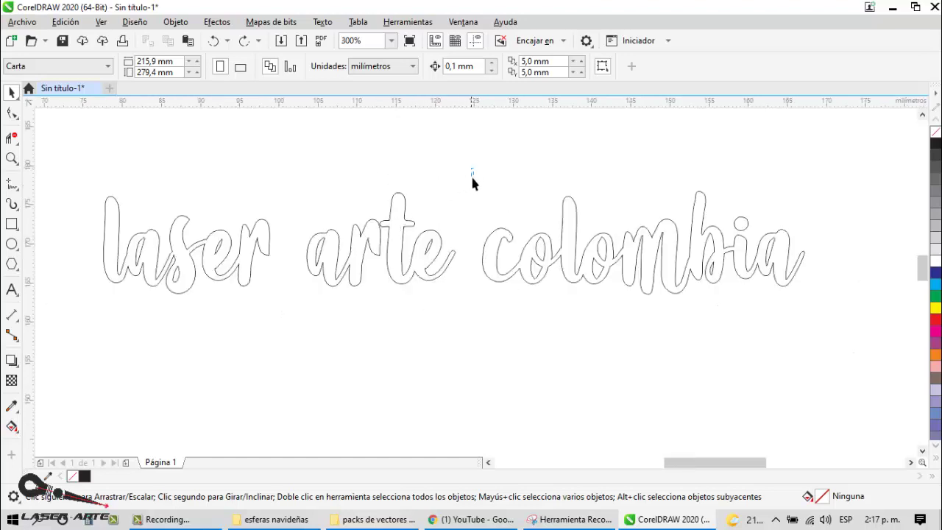
drag(307, 343, 303, 345)
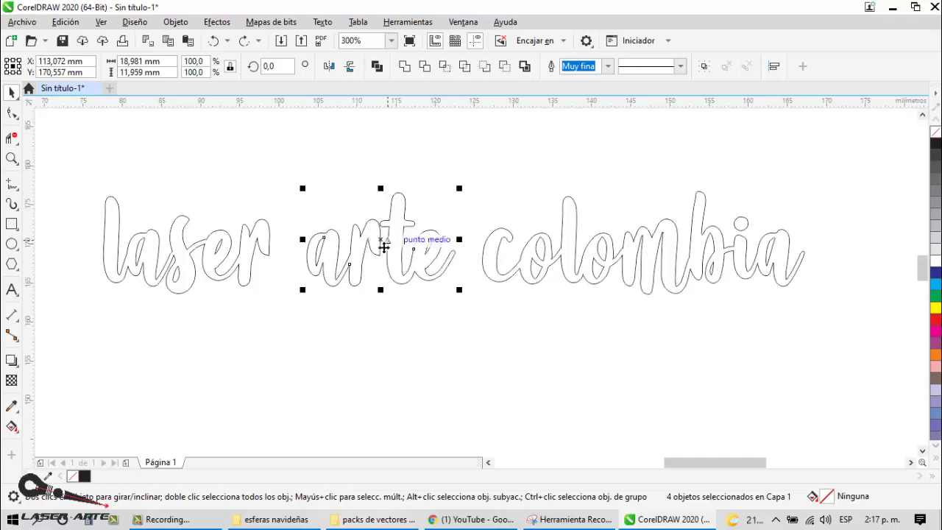
click(445, 171)
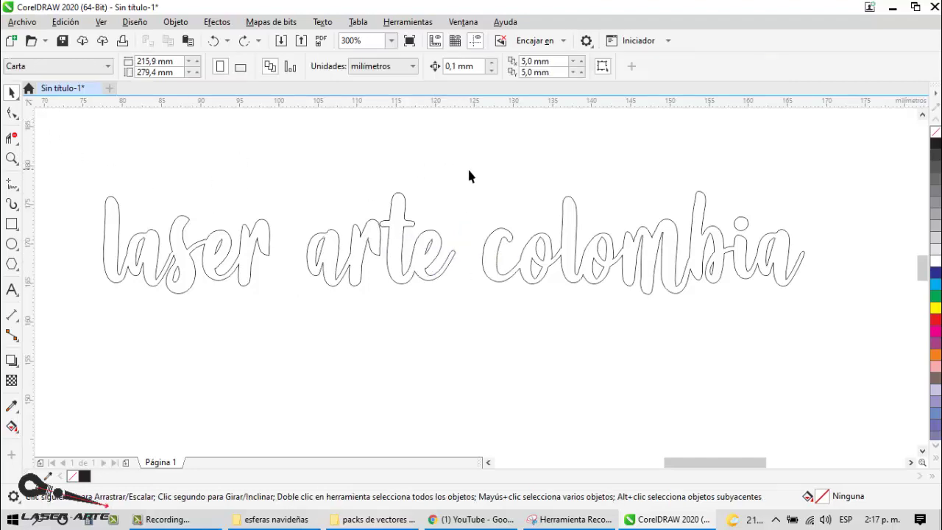
- Try welding the four letters of enlarged "arte" and filling them black, and undo both changes
drag(320, 335, 300, 340)
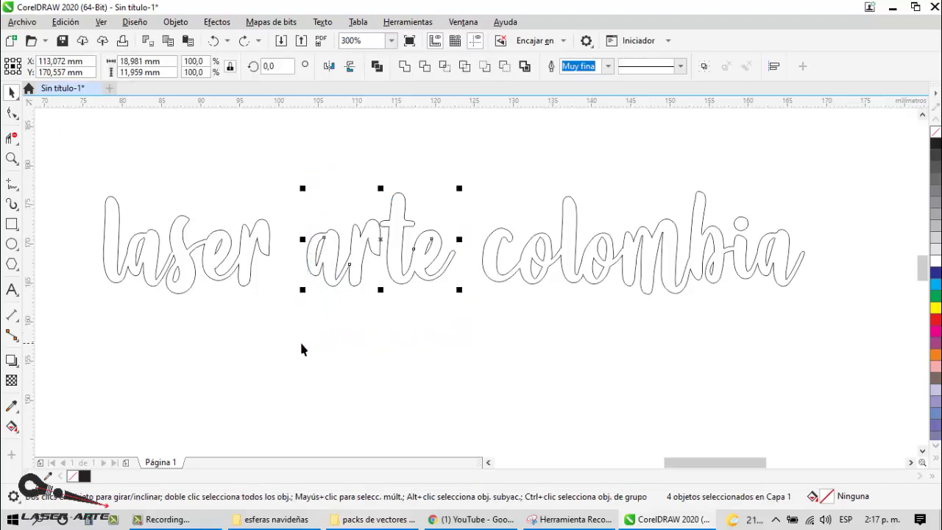
click(409, 72)
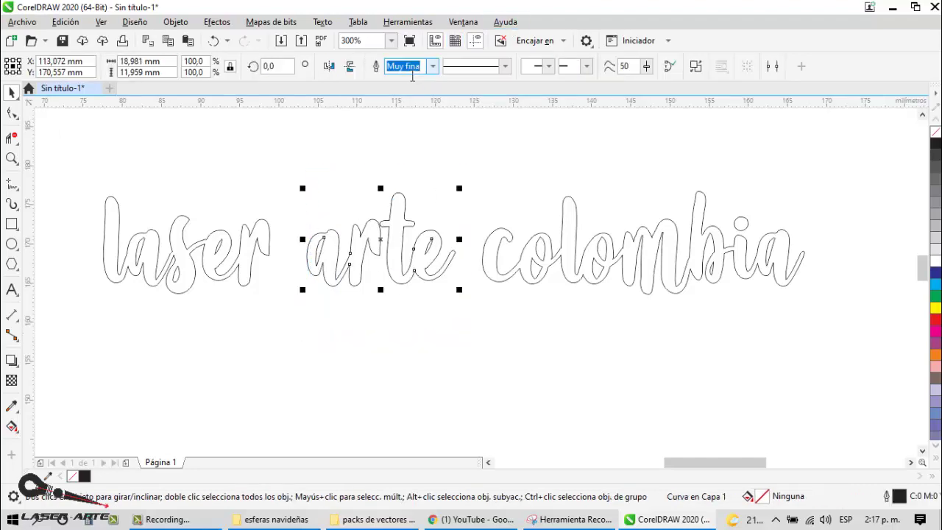
click(936, 145)
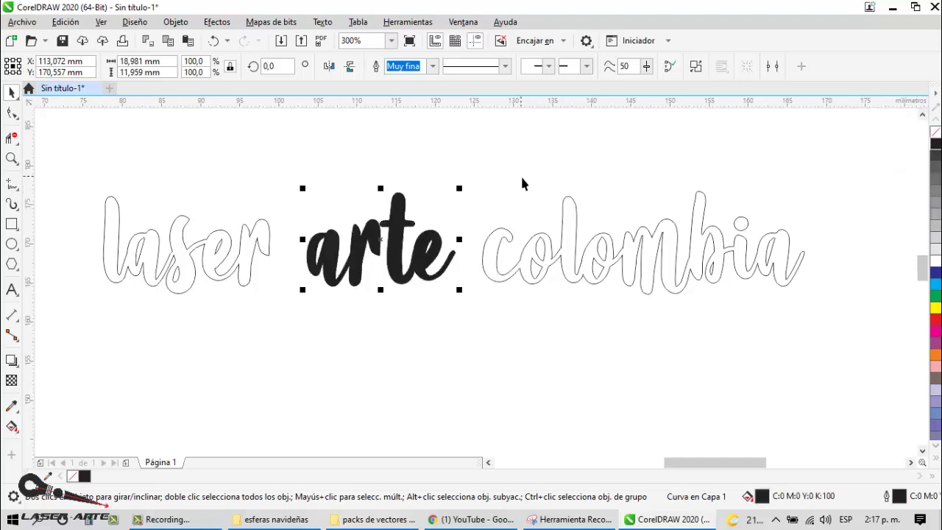
key(ctrl+z)
key(ctrl+z)
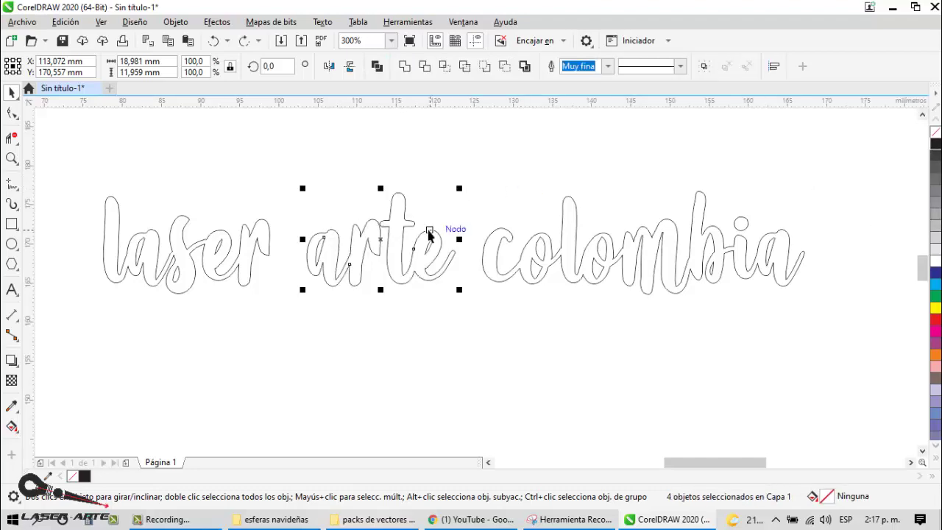
- Pull the "t" out of enlarged "arte" to check that it is separate, and undo the move
click(415, 200)
drag(405, 208, 467, 170)
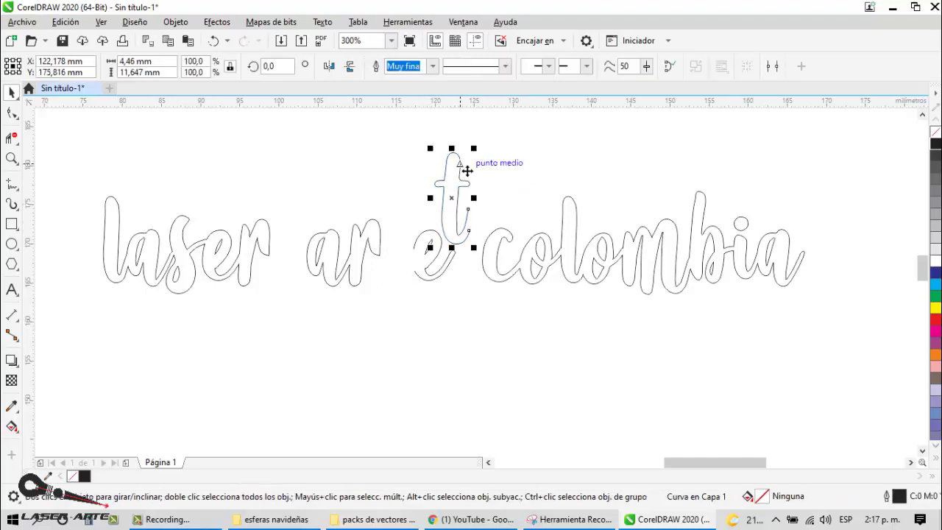
key(ctrl+z)
click(445, 211)
- Try combining the four letters of enlarged "arte" into one curve with a black fill, and undo both changes
drag(302, 334, 299, 335)
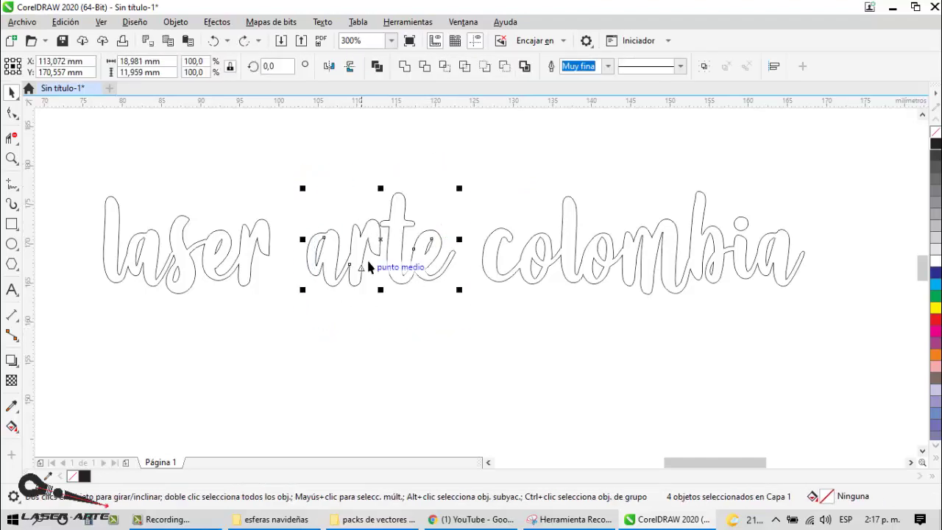
click(383, 70)
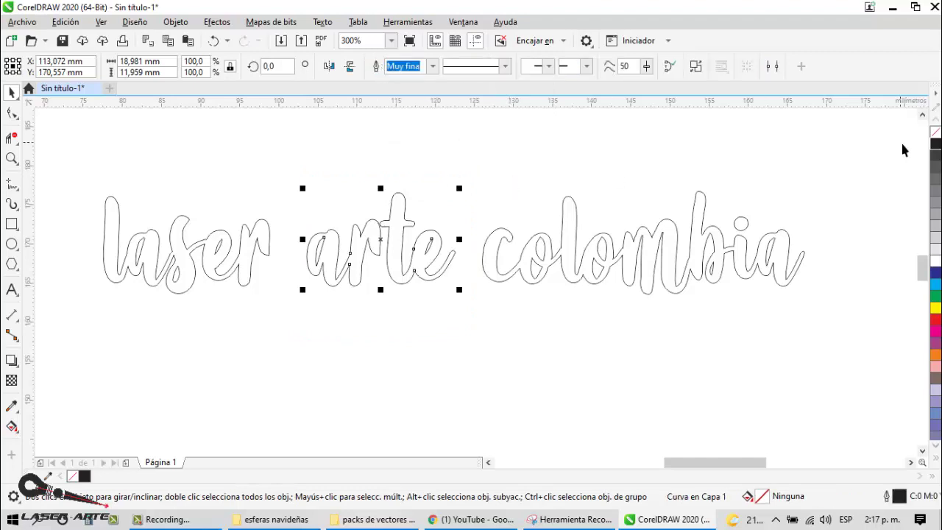
click(936, 145)
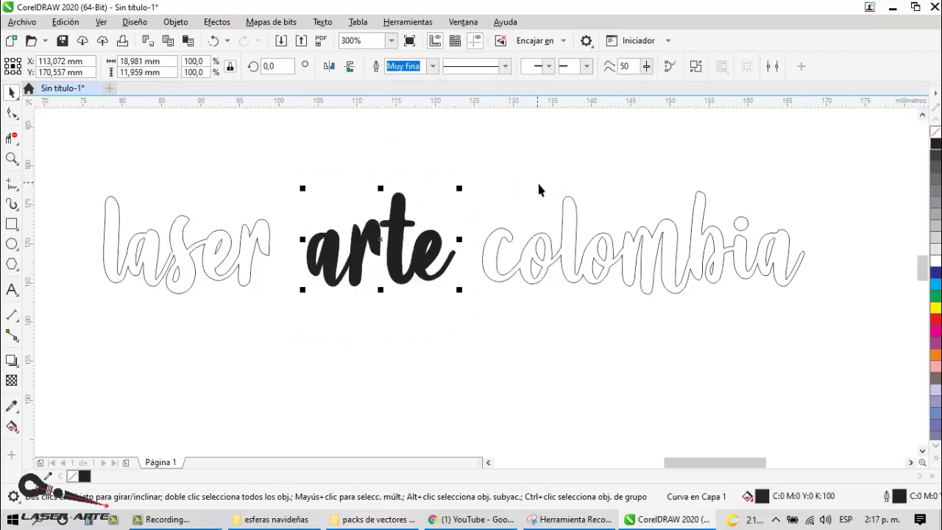
key(ctrl+z)
key(ctrl+z)
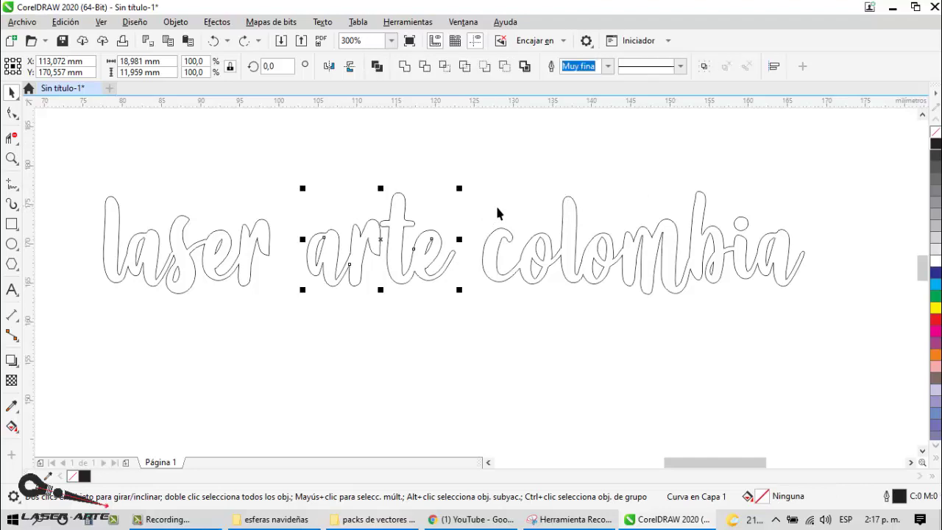
click(457, 213)
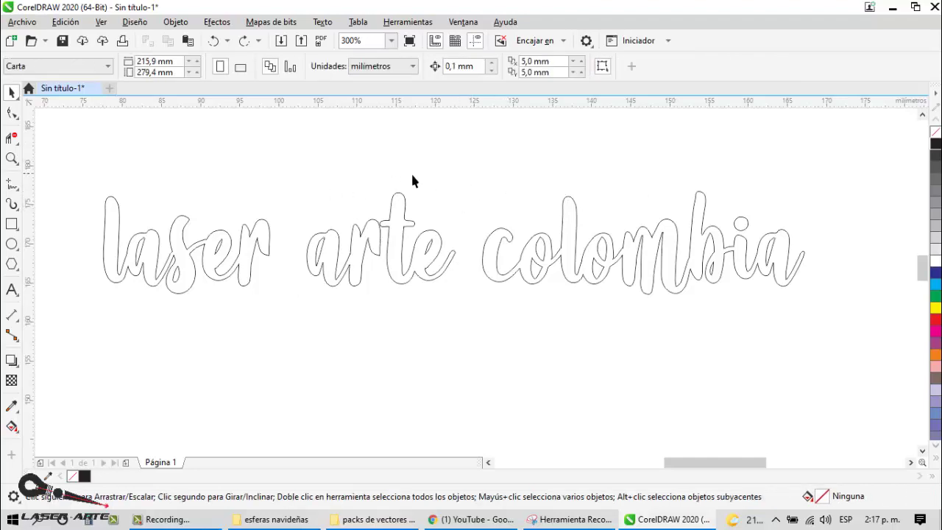
- Examine the nodes where the four separate letters of enlarged "arte" meet
drag(465, 163, 285, 334)
key(F10)
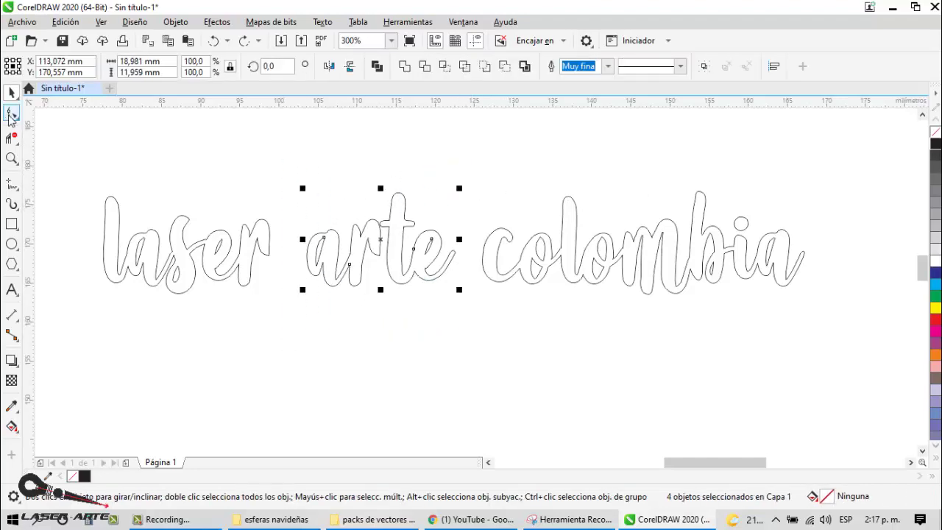
scroll(360, 258, up, 3)
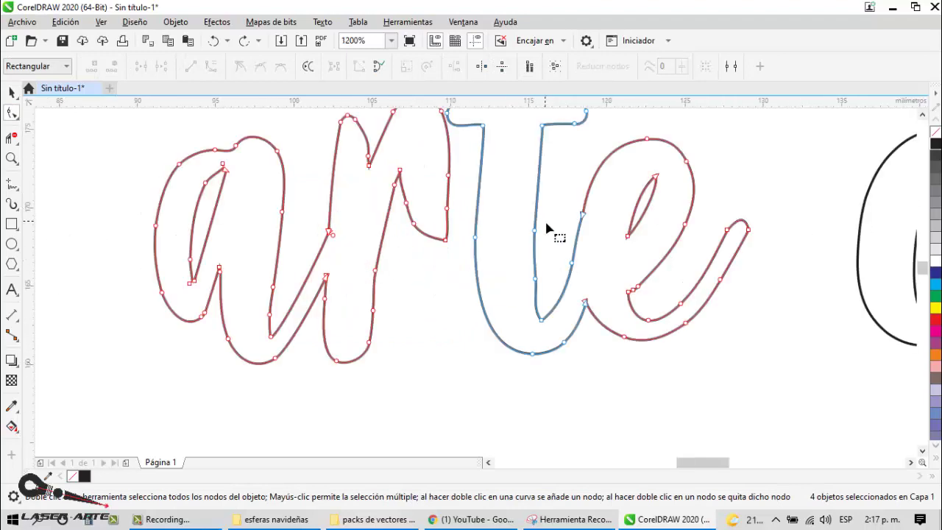
scroll(548, 234, down, 2)
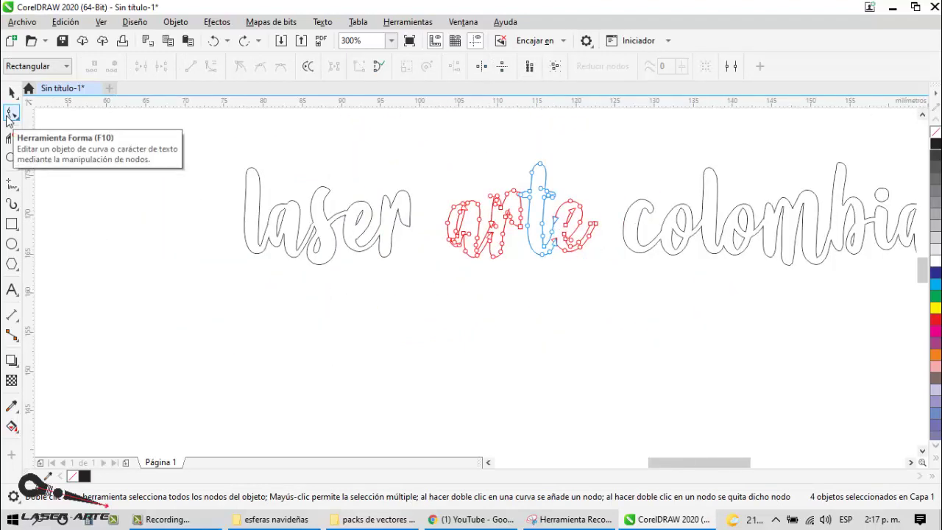
scroll(540, 212, up, 2)
scroll(540, 214, up, 1)
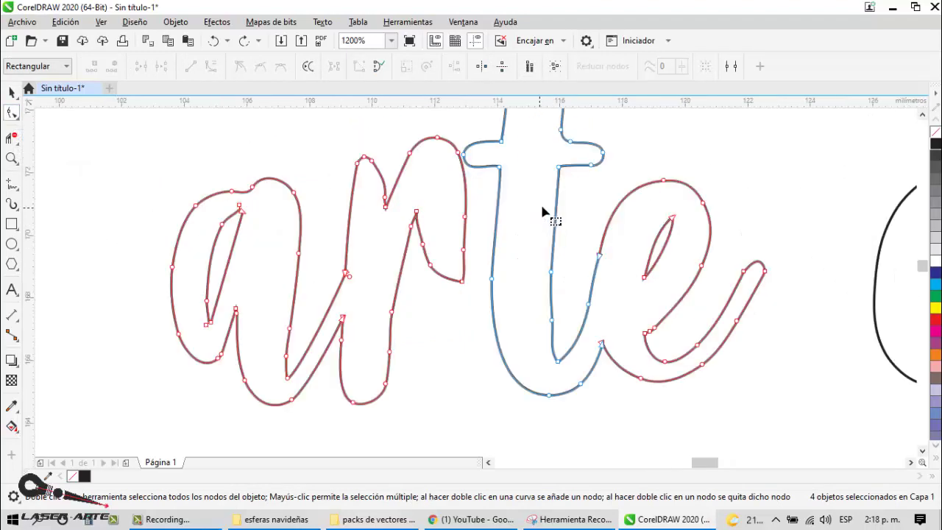
scroll(507, 245, down, 1)
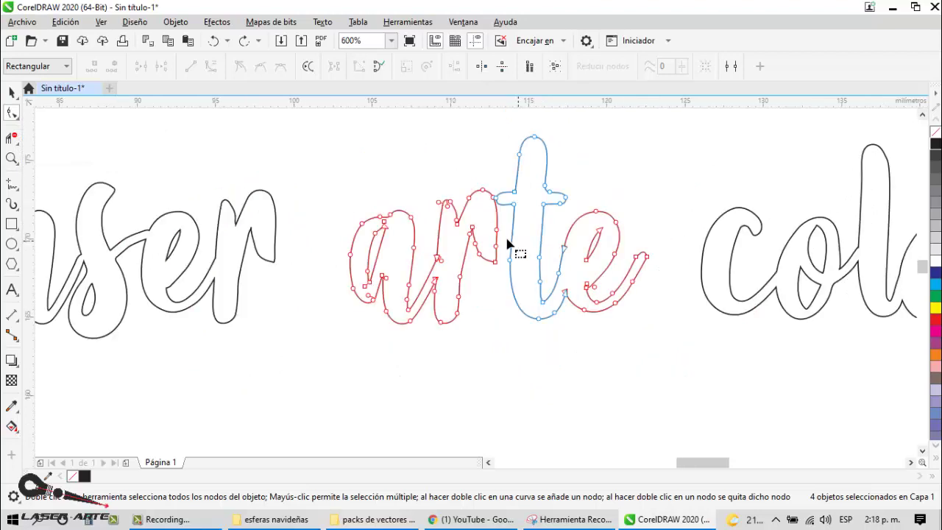
- Combine the four letters of enlarged "arte" into a single curve object
click(11, 91)
scroll(417, 307, down, 2)
drag(547, 184, 373, 328)
click(376, 67)
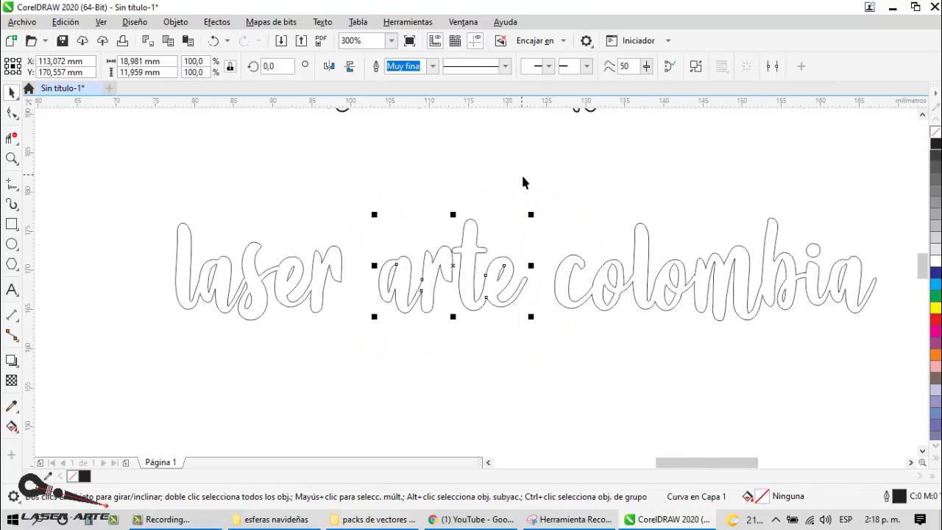
- Join the two pairs of open end nodes where the "t" meets the "e" in enlarged "arte"
click(11, 114)
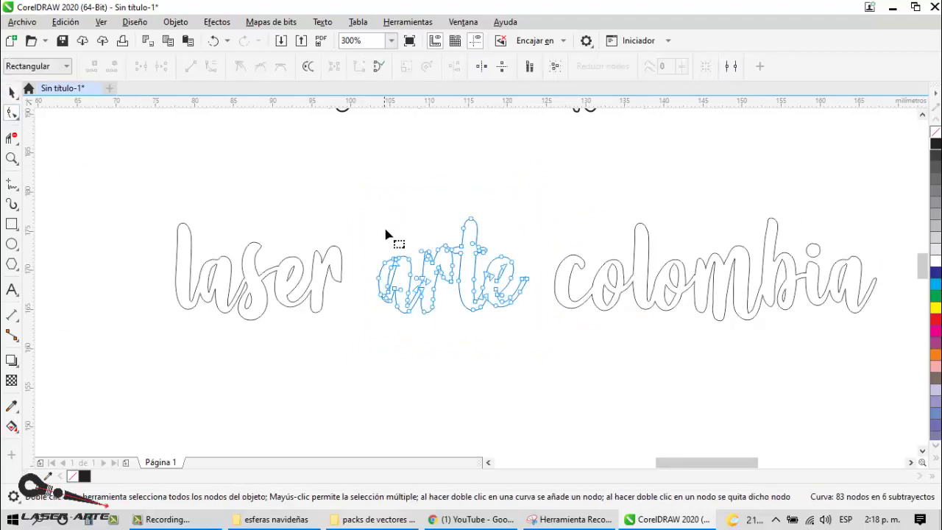
scroll(490, 285, up, 3)
scroll(471, 254, up, 2)
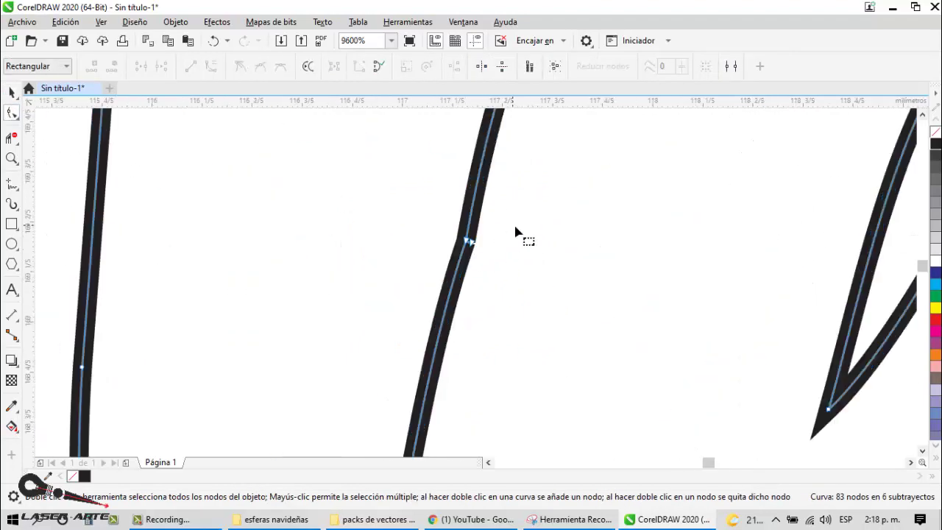
drag(515, 236, 425, 285)
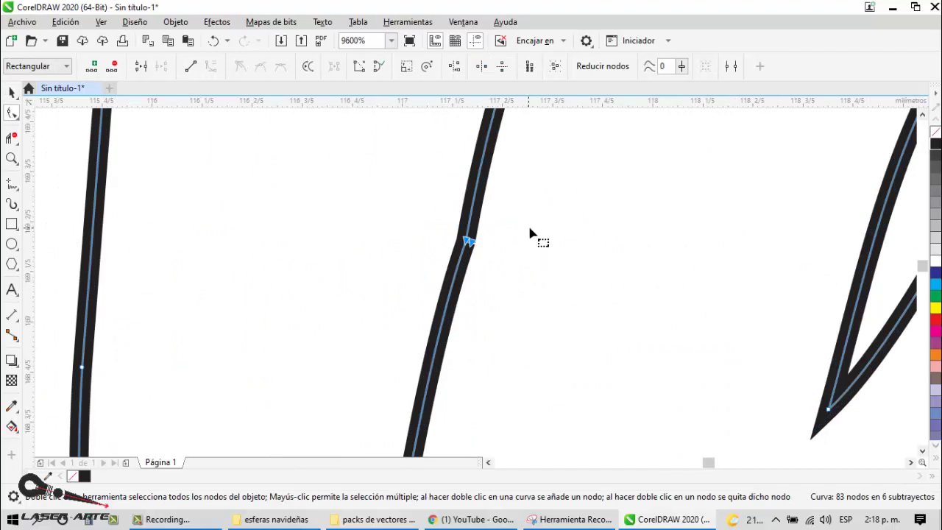
click(141, 69)
scroll(473, 263, down, 2)
scroll(481, 349, up, 2)
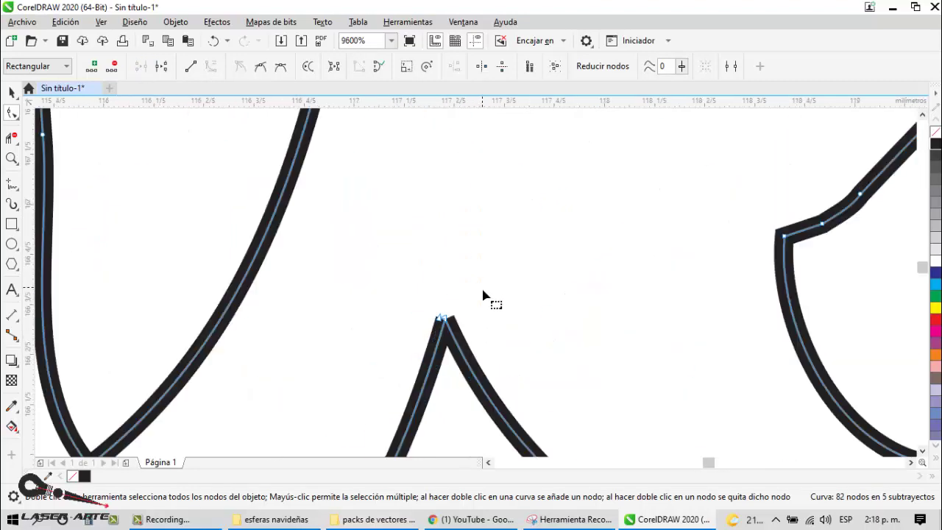
drag(483, 295, 422, 343)
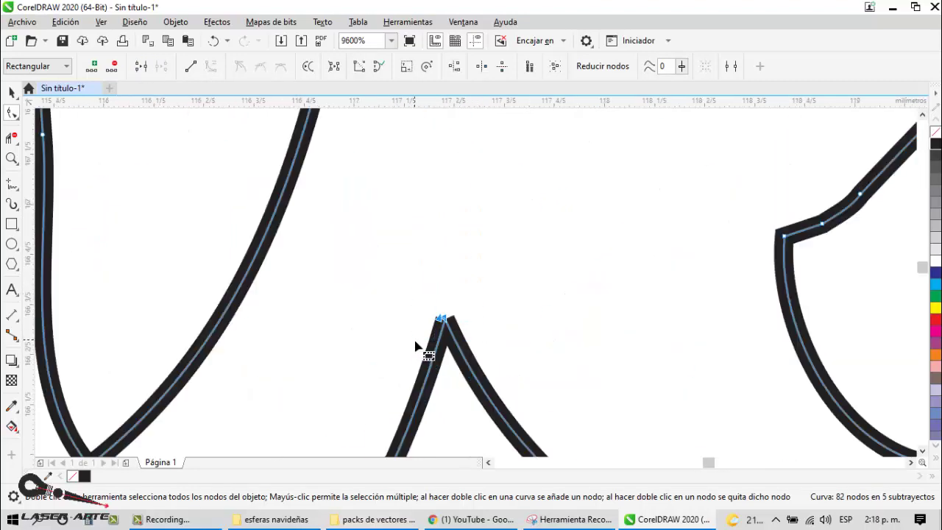
click(139, 66)
- Join the two pairs of open end nodes where the "a" meets the "r" in enlarged "arte"
scroll(463, 225, down, 4)
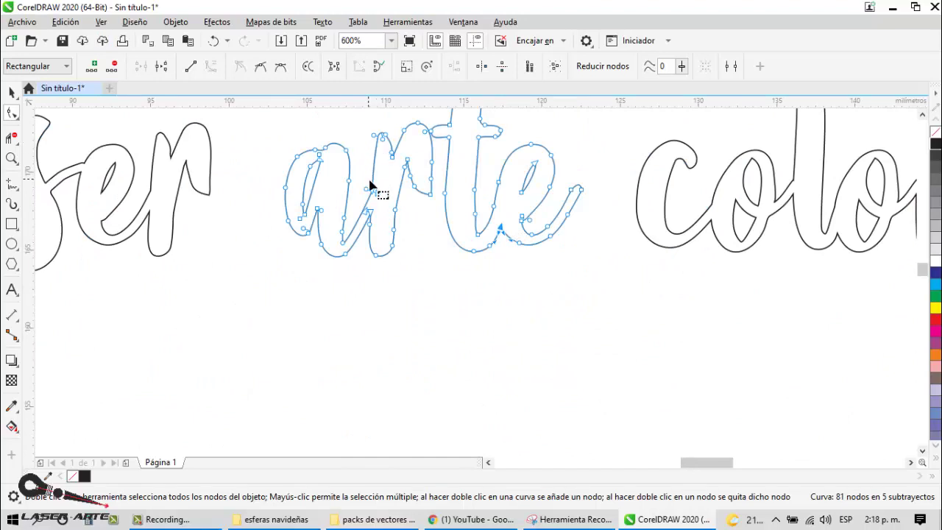
scroll(371, 186, up, 4)
drag(461, 186, 338, 215)
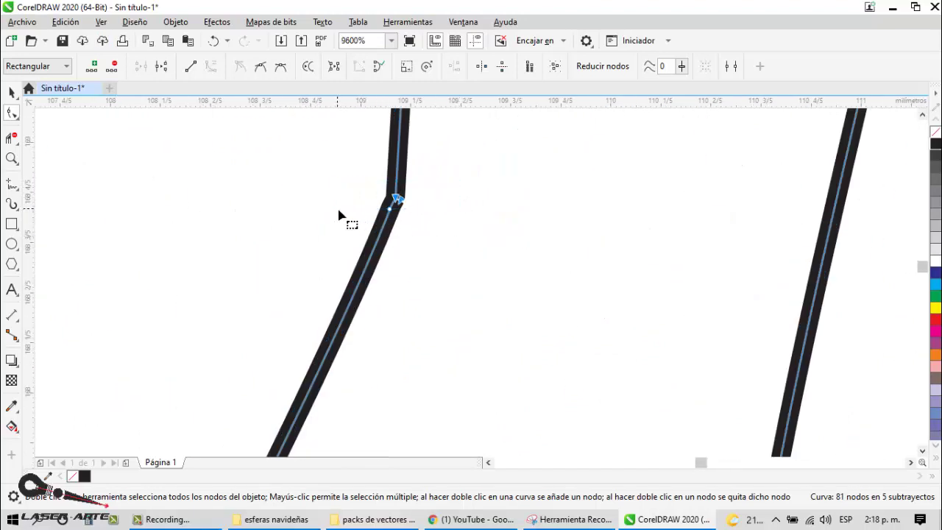
click(138, 66)
scroll(389, 199, down, 6)
scroll(380, 237, up, 6)
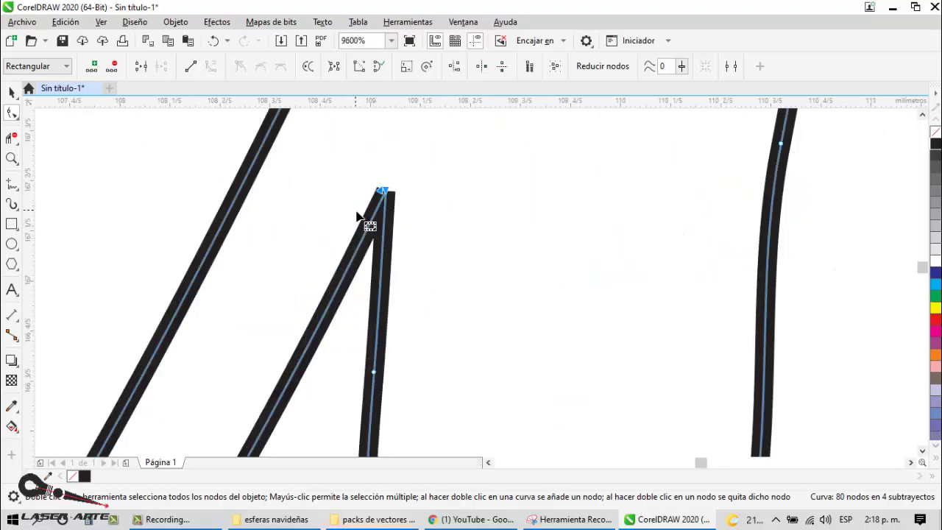
click(140, 66)
scroll(429, 253, down, 2)
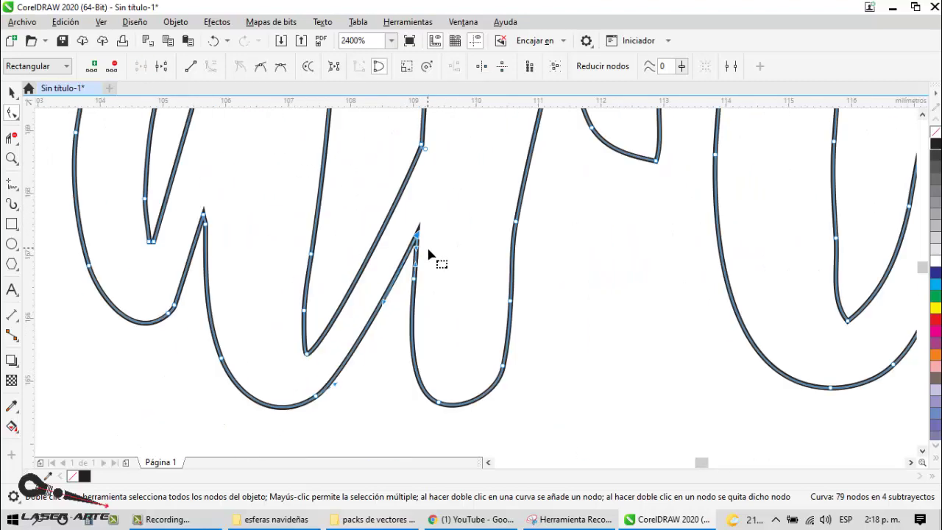
click(12, 91)
- Review the joined outlines of the enlarged lettering and select its three words to check them as separate objects
scroll(410, 239, down, 2)
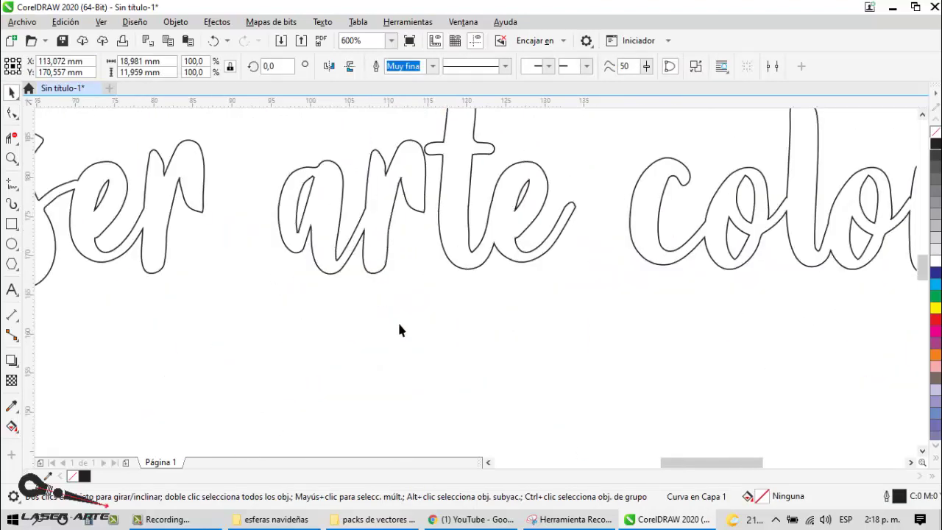
scroll(399, 331, down, 1)
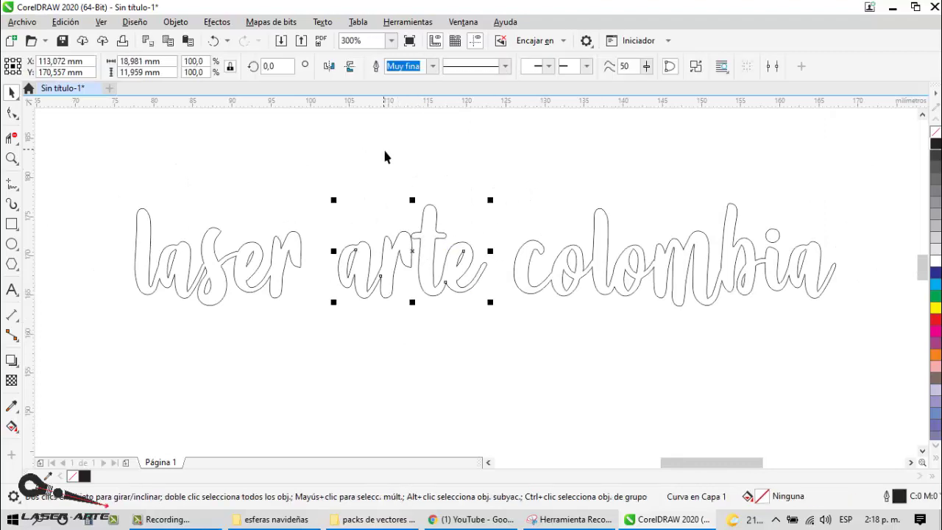
click(464, 187)
scroll(409, 195, down, 1)
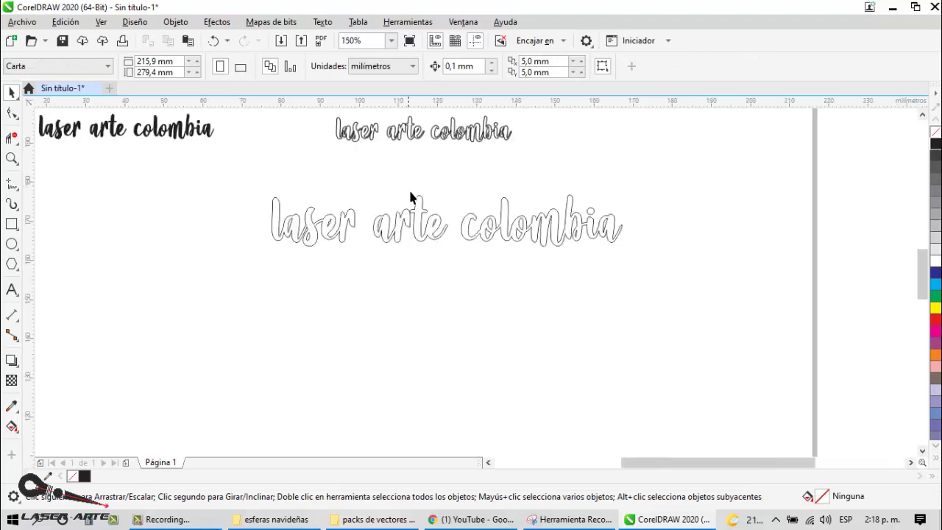
scroll(409, 210, up, 1)
scroll(427, 213, down, 1)
scroll(429, 213, up, 1)
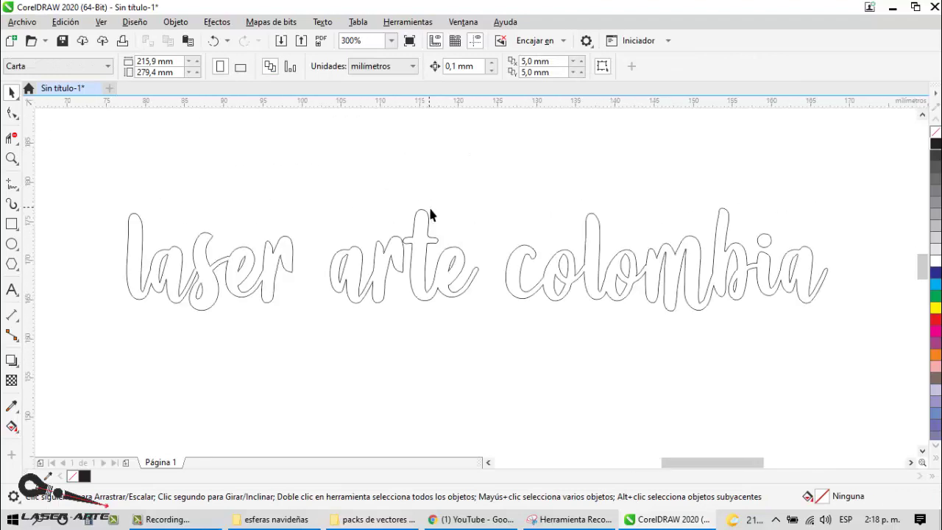
scroll(431, 246, down, 2)
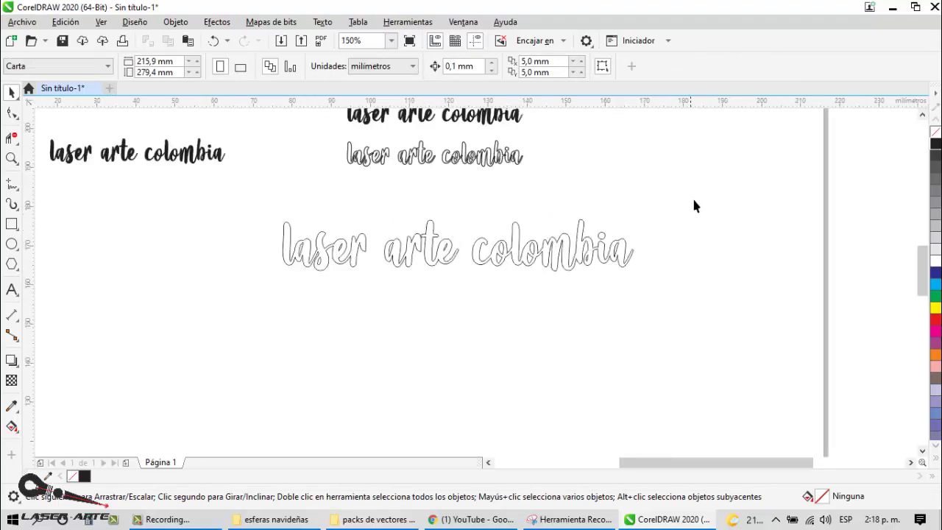
drag(696, 196, 234, 333)
scroll(416, 245, up, 2)
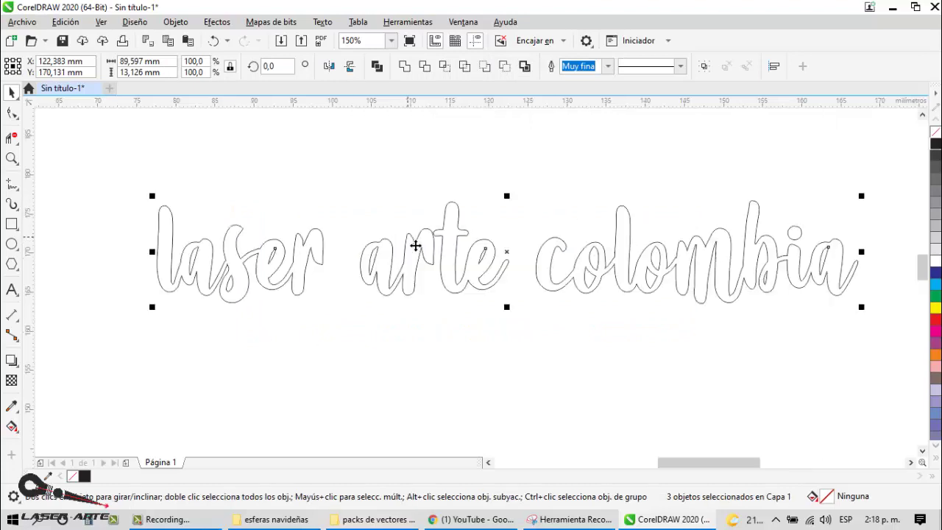
scroll(417, 249, down, 2)
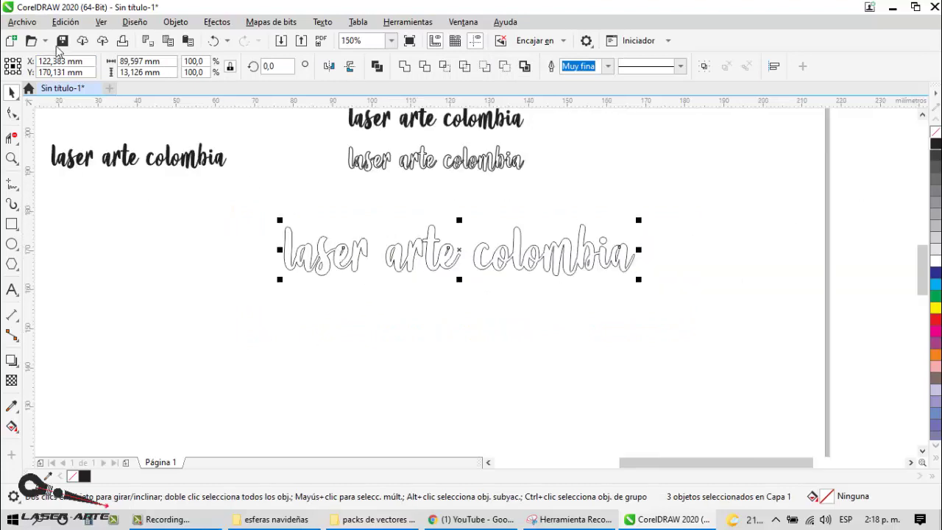
click(22, 22)
click(213, 243)
click(770, 187)
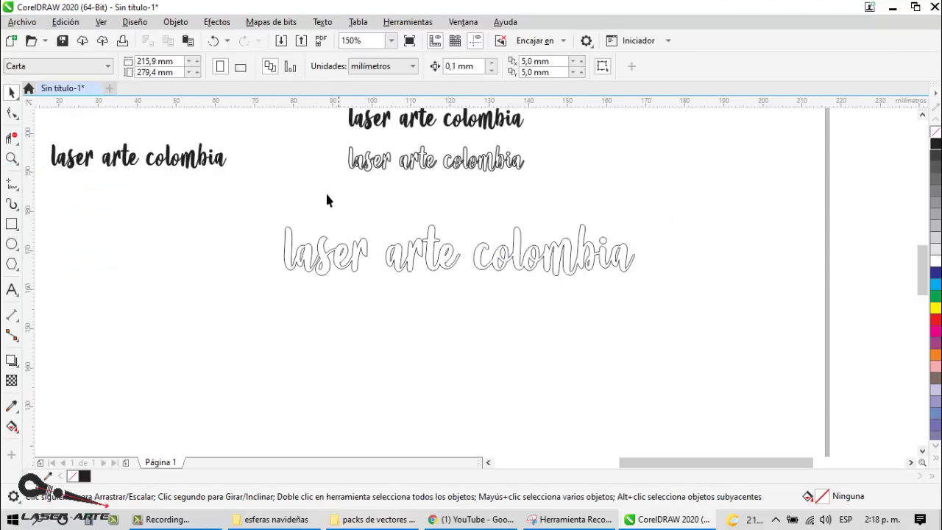
- Move the black text "laser arte colombia" below the enlarged lettering and give it no fill and a black outline
drag(218, 177, 549, 372)
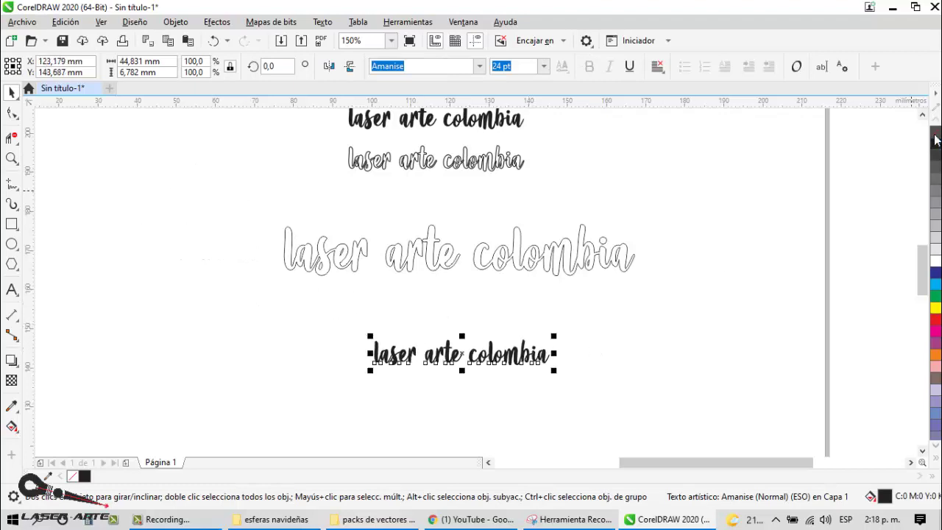
click(699, 269)
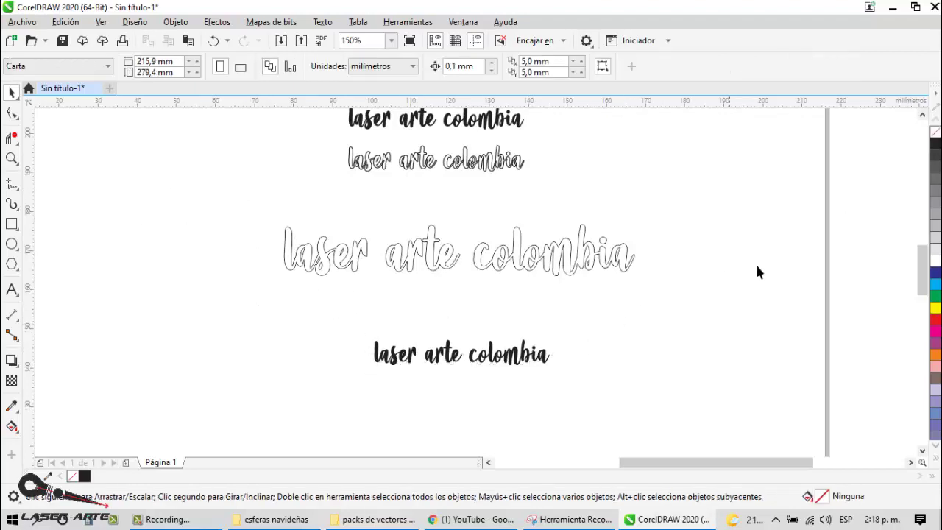
drag(359, 415, 358, 416)
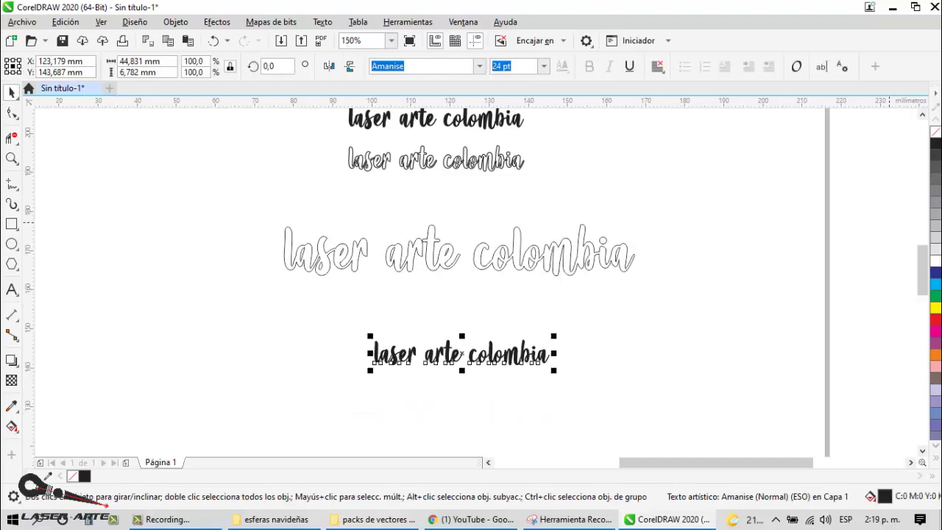
click(934, 131)
right_click(936, 145)
key(Escape)
- Compare the overlapping letters of the outlined text at the bottom with the joined outlines of the enlarged lettering
scroll(477, 363, up, 5)
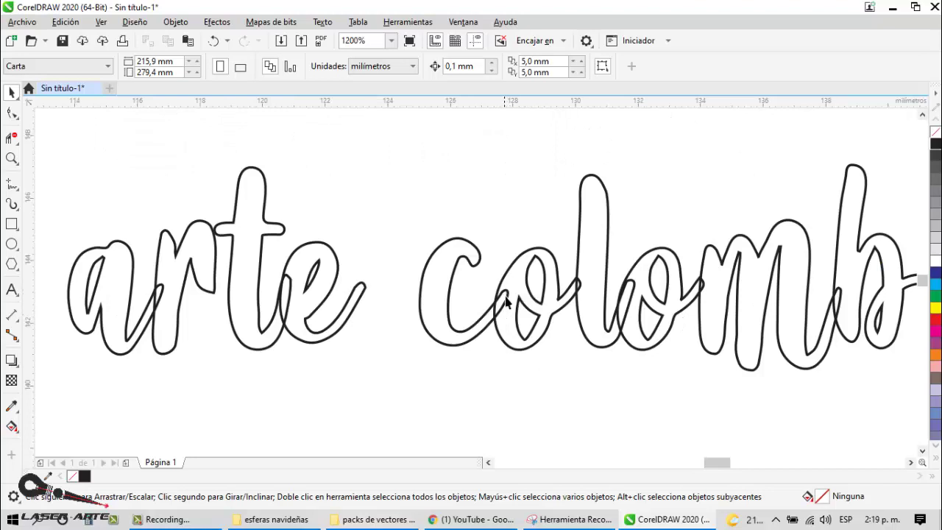
scroll(488, 297, down, 2)
scroll(488, 298, down, 5)
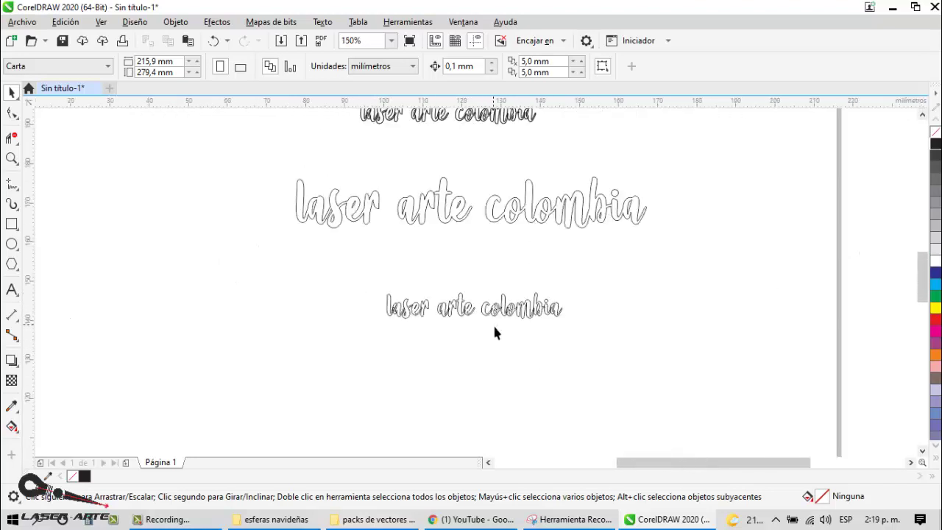
scroll(451, 271, up, 2)
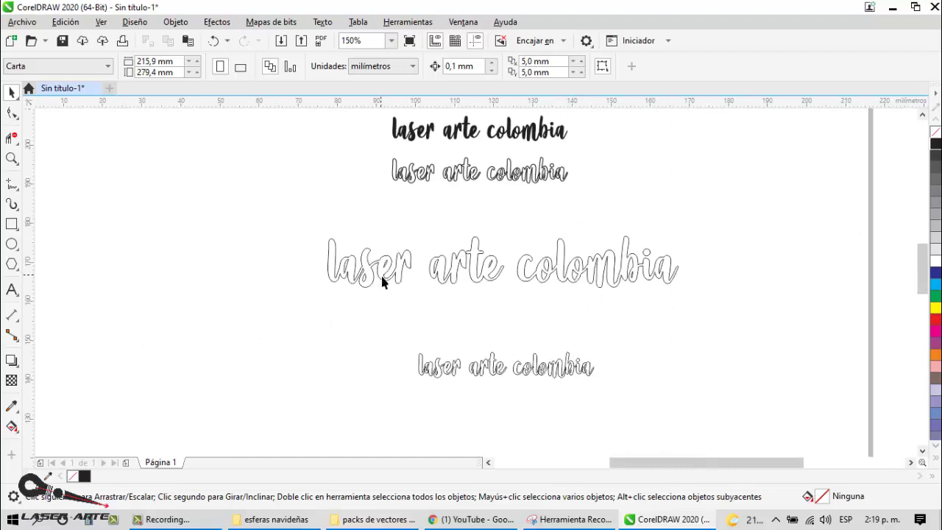
scroll(387, 278, up, 4)
scroll(393, 279, down, 4)
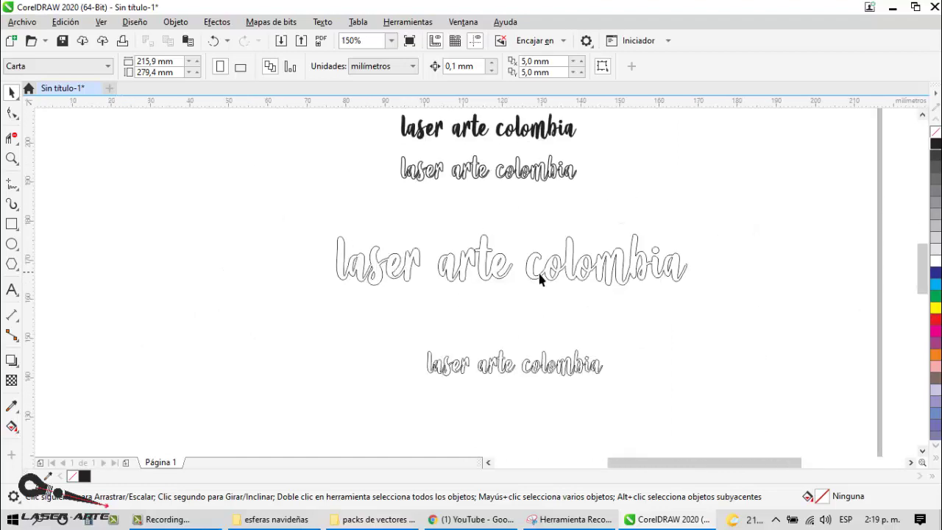
scroll(644, 271, up, 2)
scroll(551, 318, down, 2)
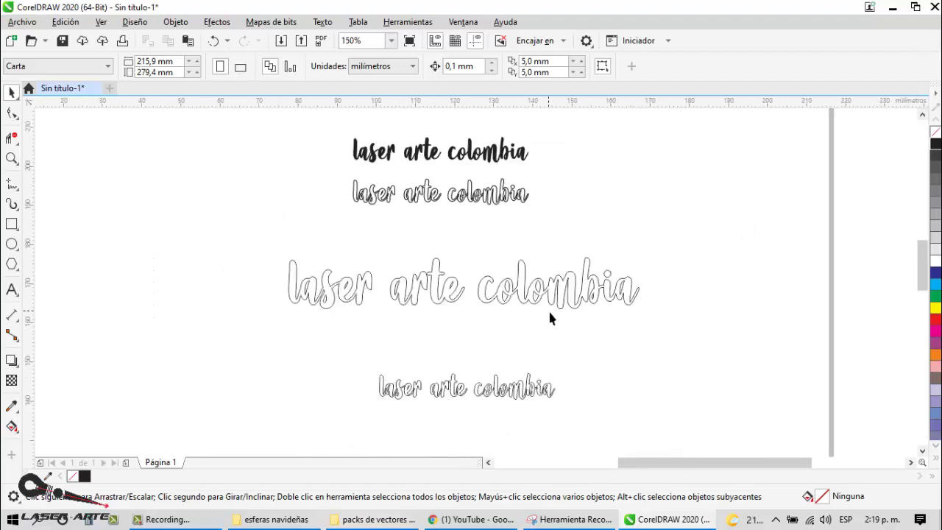
- Select the filled black lettering above the outlined copies and compare it with the other versions
scroll(415, 131, up, 4)
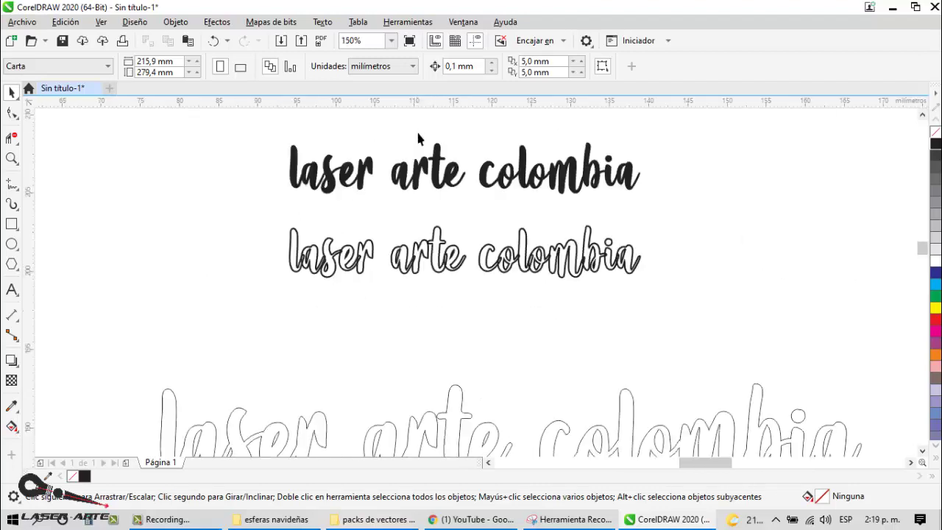
click(477, 191)
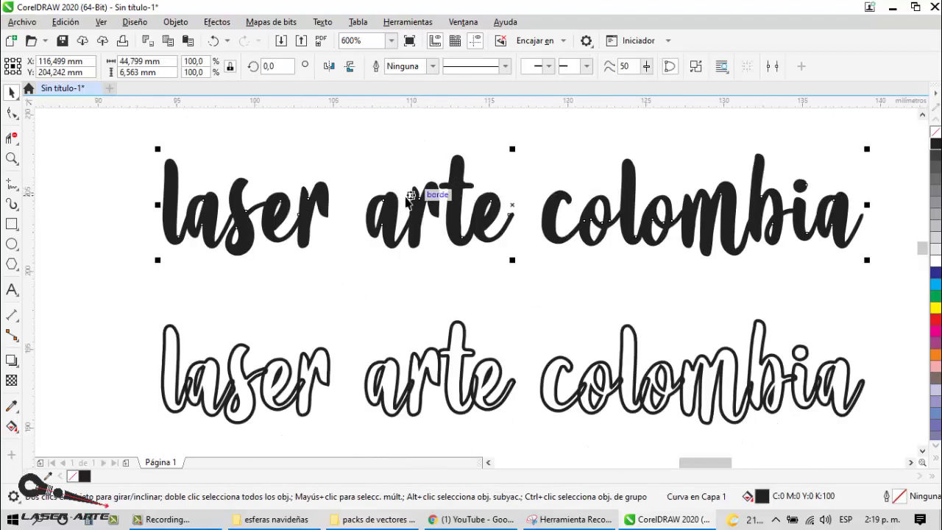
scroll(535, 210, down, 2)
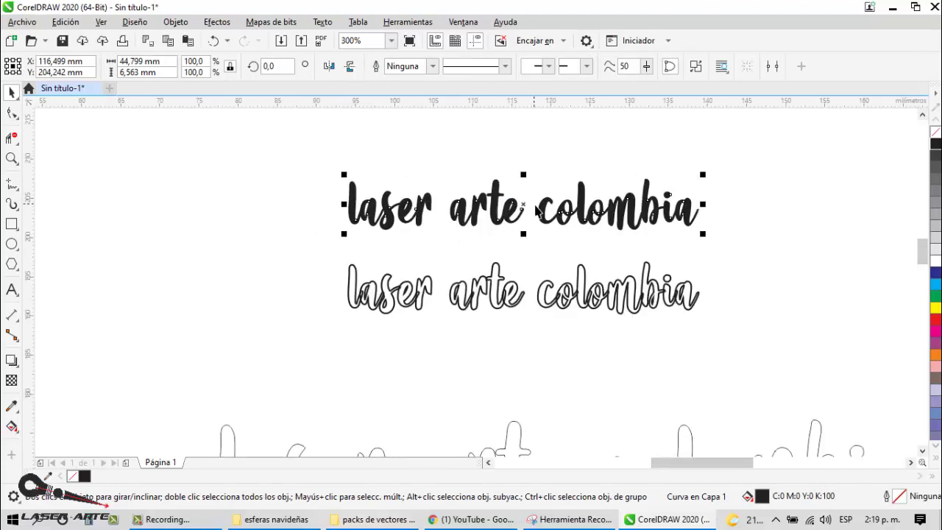
scroll(535, 208, down, 2)
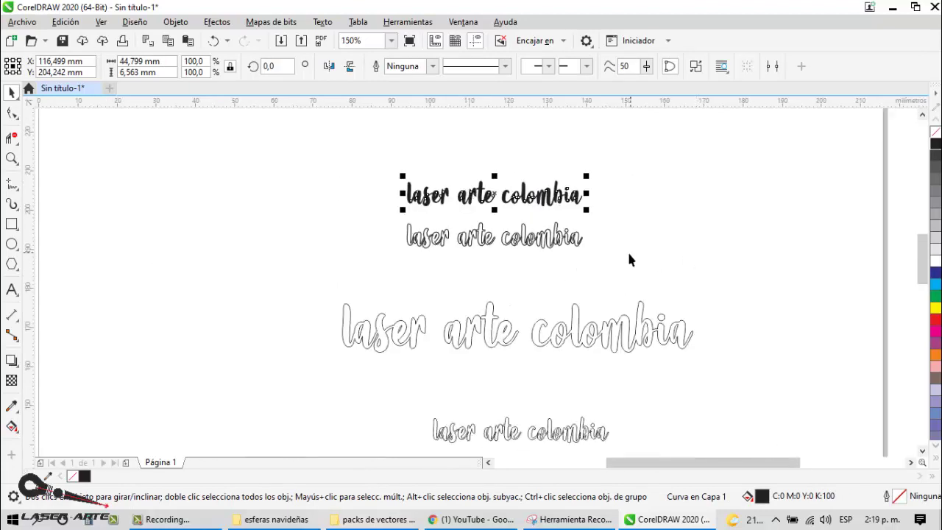
- Give the filled black lettering "laser arte colombia" at the top a black outline and no fill
scroll(530, 209, up, 2)
click(624, 193)
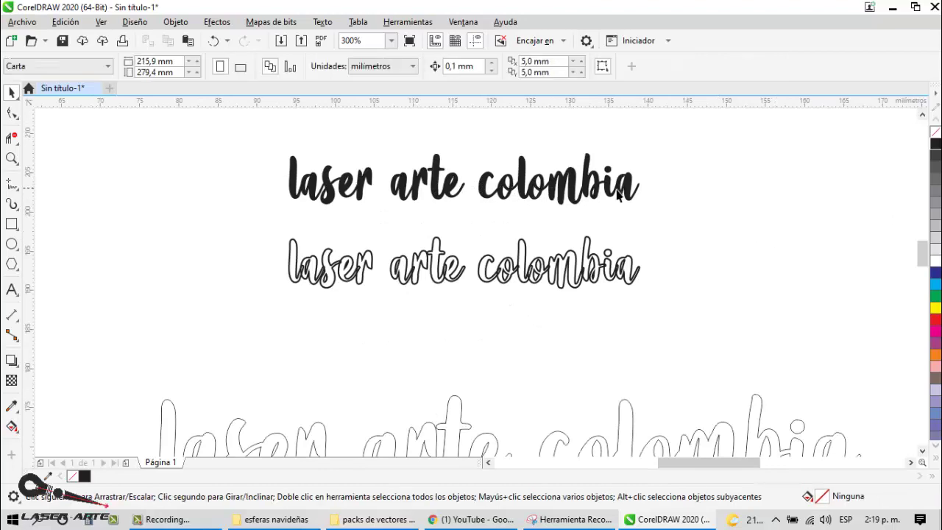
right_click(936, 143)
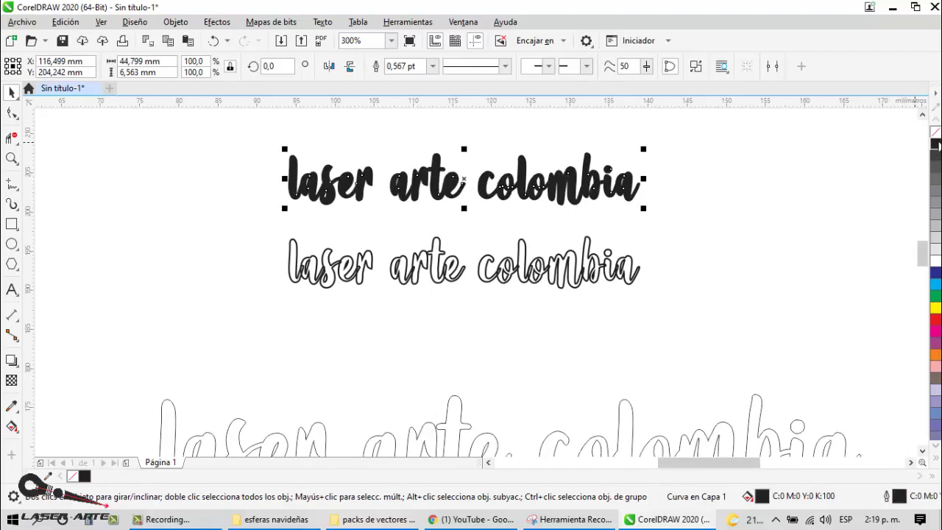
click(935, 131)
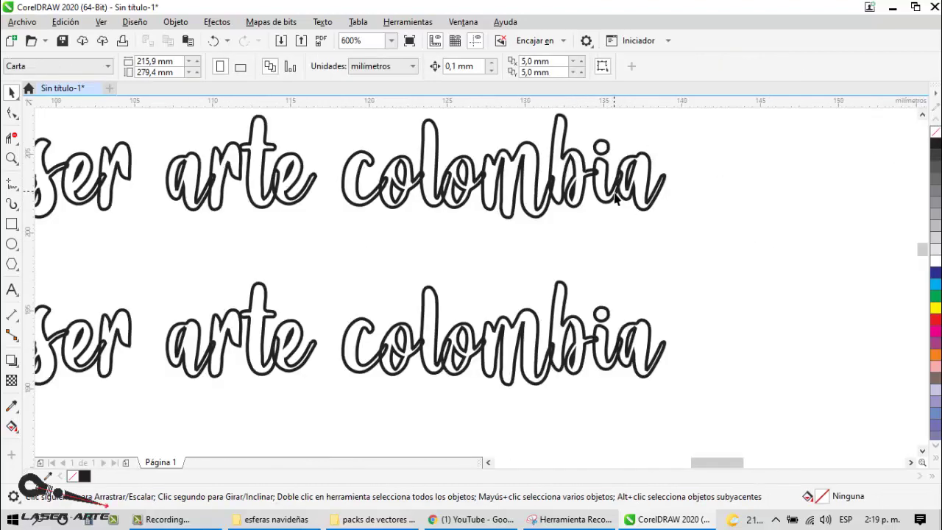
- Examine the overlapping letter contours of the topmost outlined lettering up close and against the other copies
scroll(615, 195, up, 2)
scroll(622, 200, up, 6)
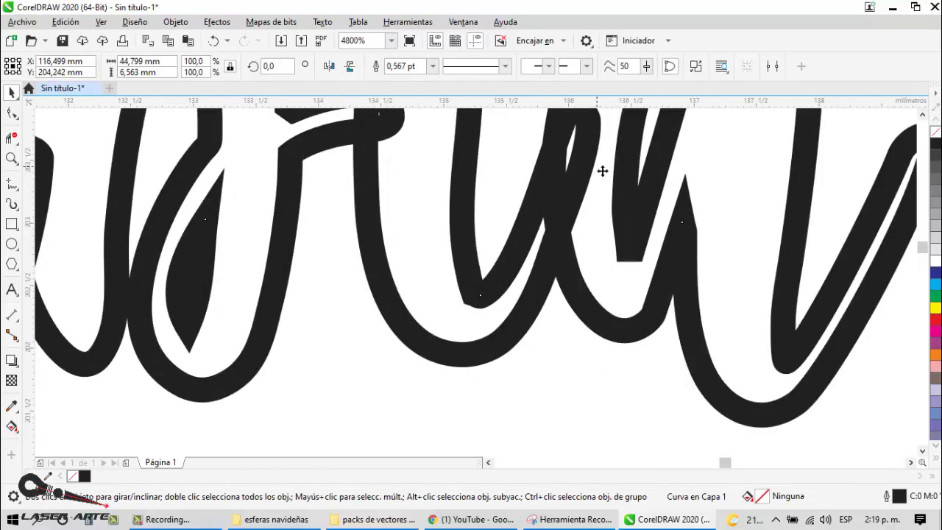
scroll(571, 209, down, 12)
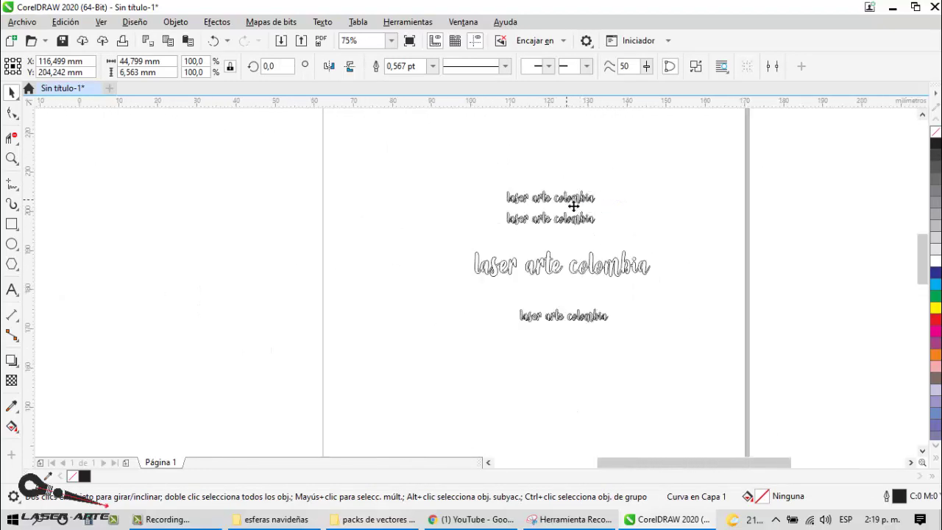
scroll(573, 206, up, 4)
scroll(573, 206, down, 4)
scroll(412, 199, up, 4)
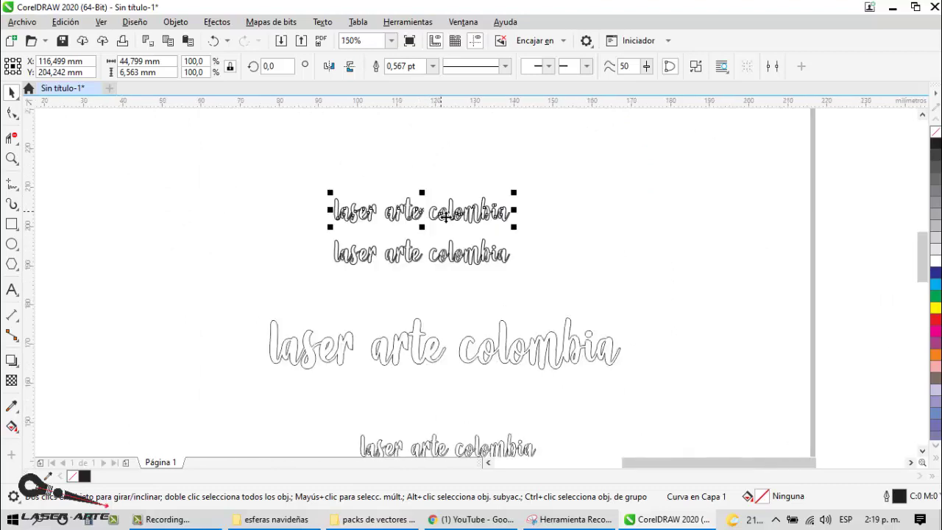
scroll(438, 206, down, 1)
- Select the three words of the enlarged lettering together, deselect them and compare their joined outlines with the smaller versions
click(232, 296)
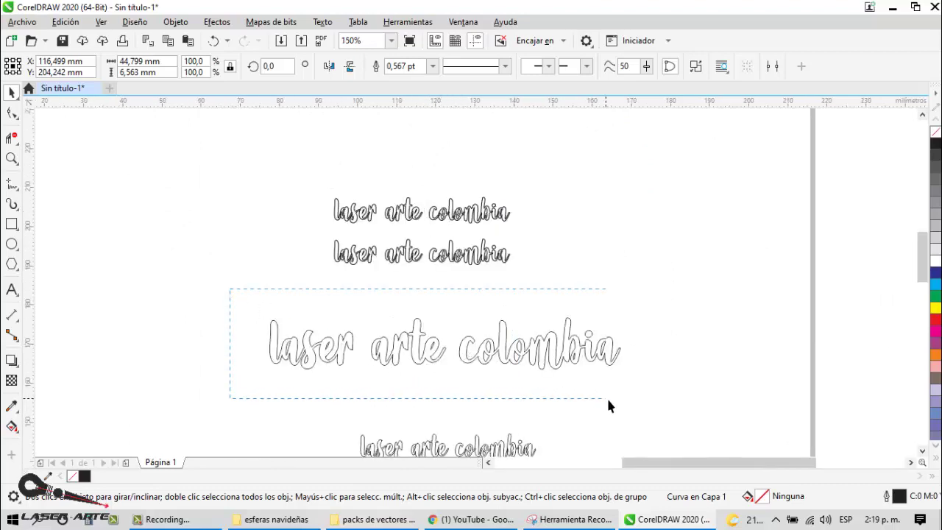
drag(608, 404, 613, 402)
scroll(490, 368, down, 1)
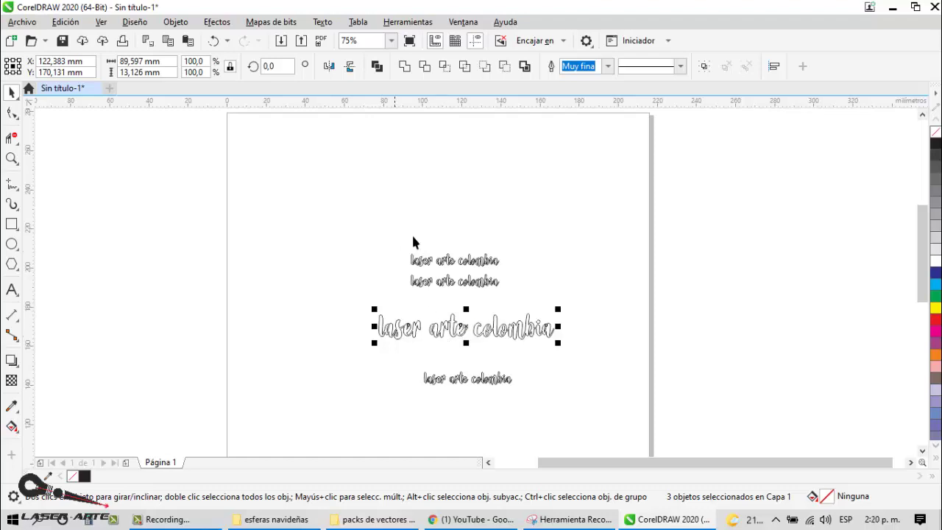
click(602, 276)
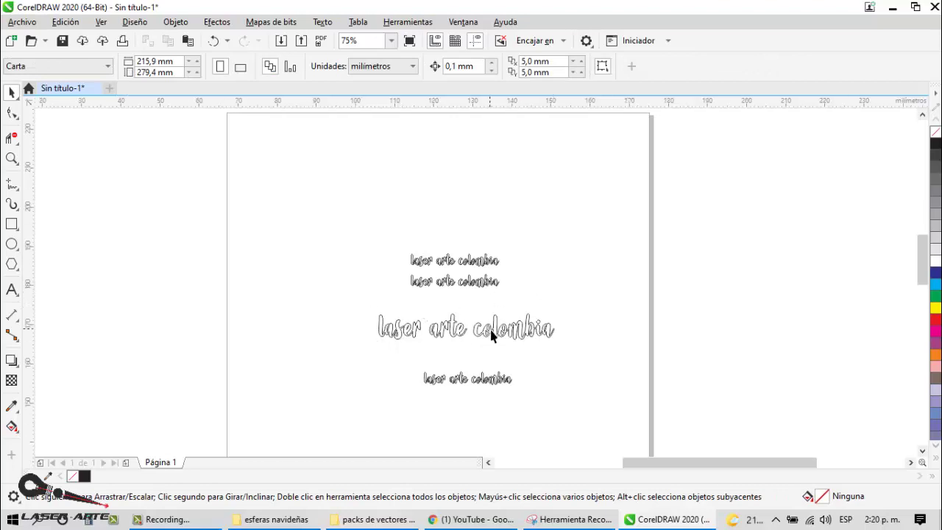
scroll(501, 334, up, 1)
scroll(462, 294, down, 3)
scroll(457, 296, up, 3)
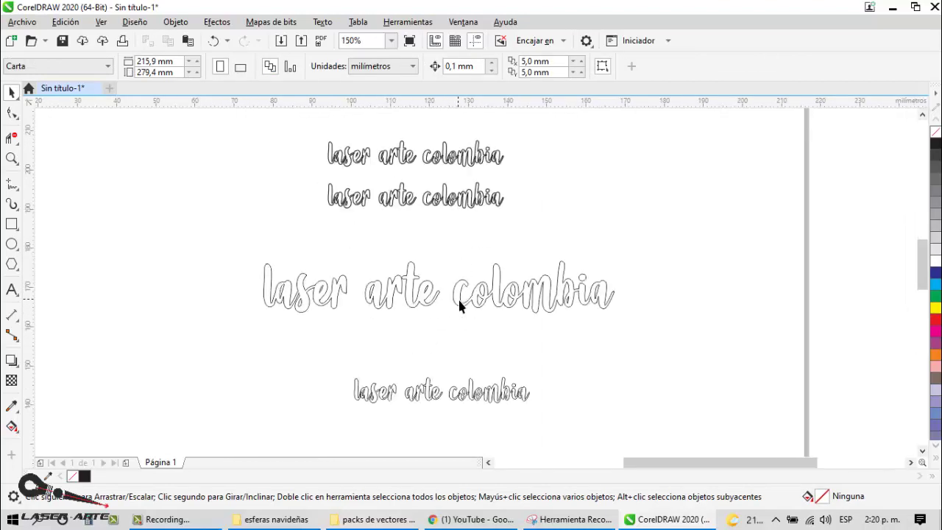